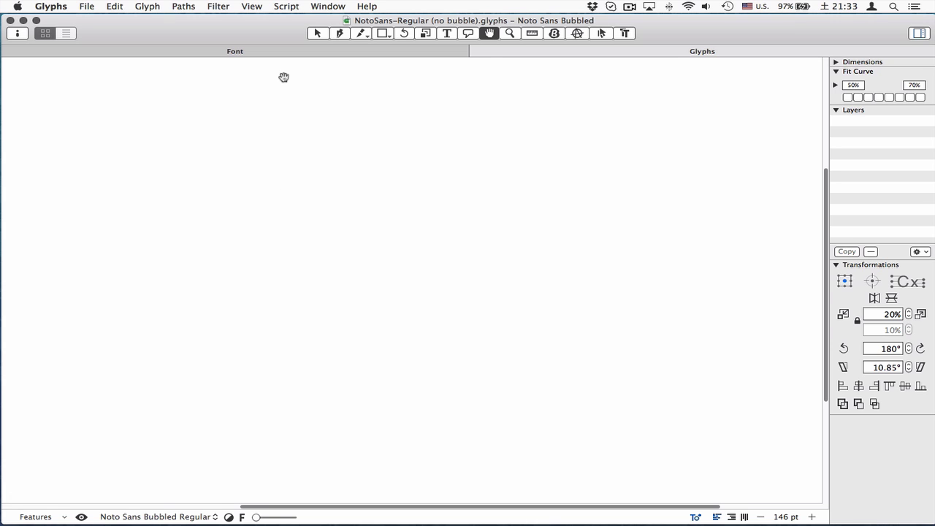
Open the Script menu to see the installed scripts, including the BubbleKern set
{"action": "left_click", "coordinate": [282, 6]}
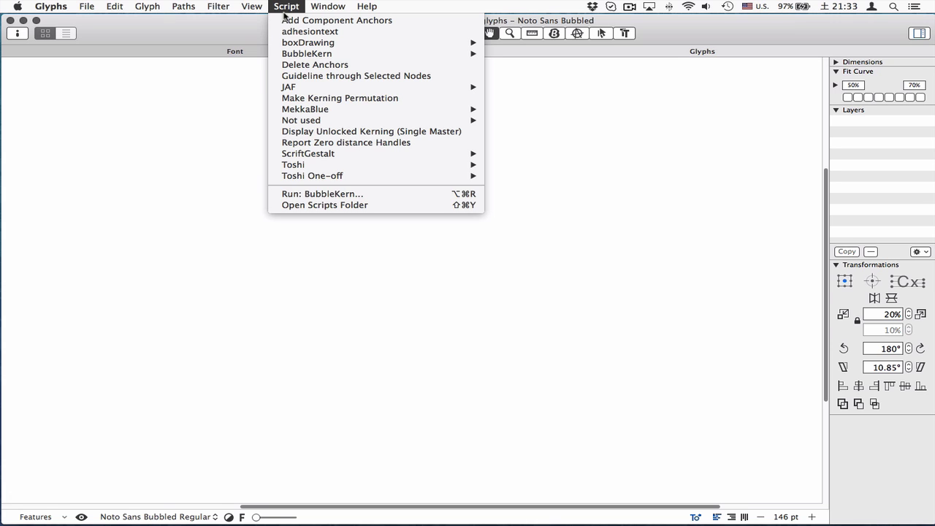
Browse the Scripts/BubbleKern and Plugins folders to ShowKernBubbles.glyphsReporter, then return to Glyphs
{"action": "left_click", "coordinate": [321, 205]}
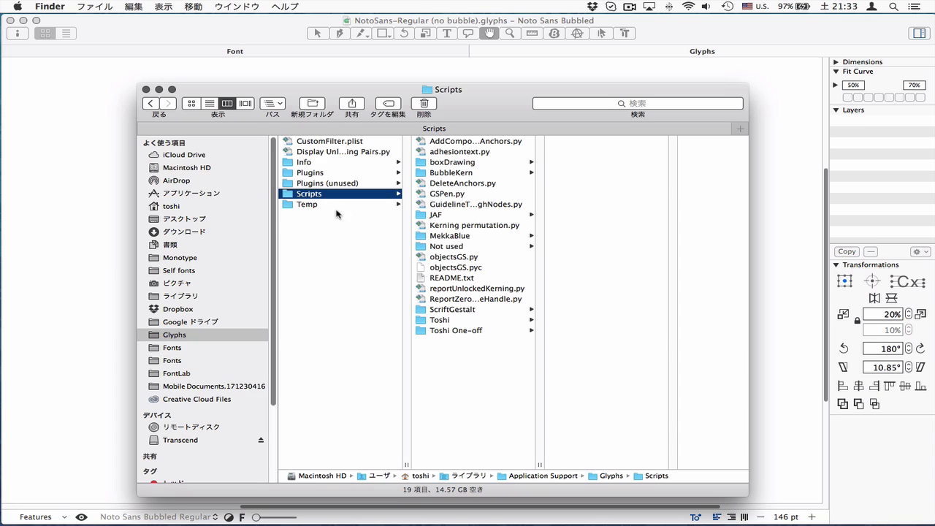
{"action": "left_click", "coordinate": [494, 174]}
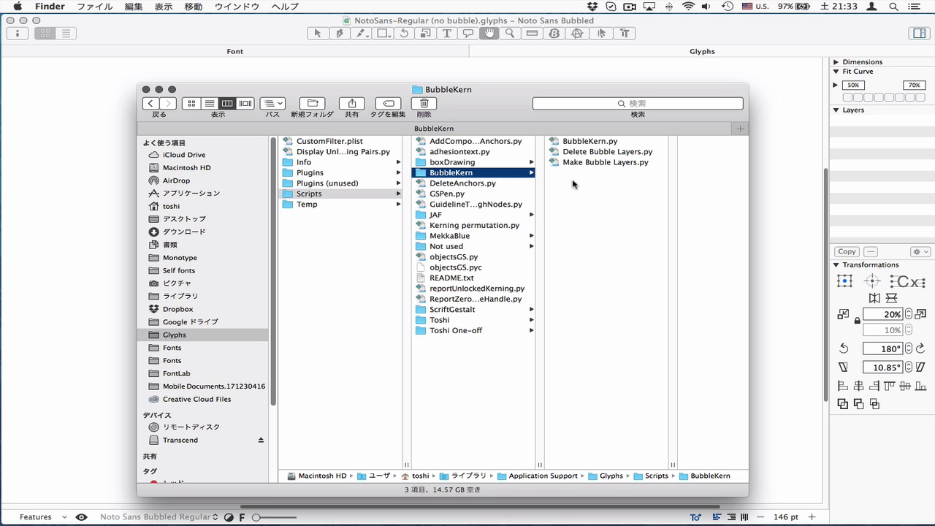
{"action": "left_click", "coordinate": [347, 173]}
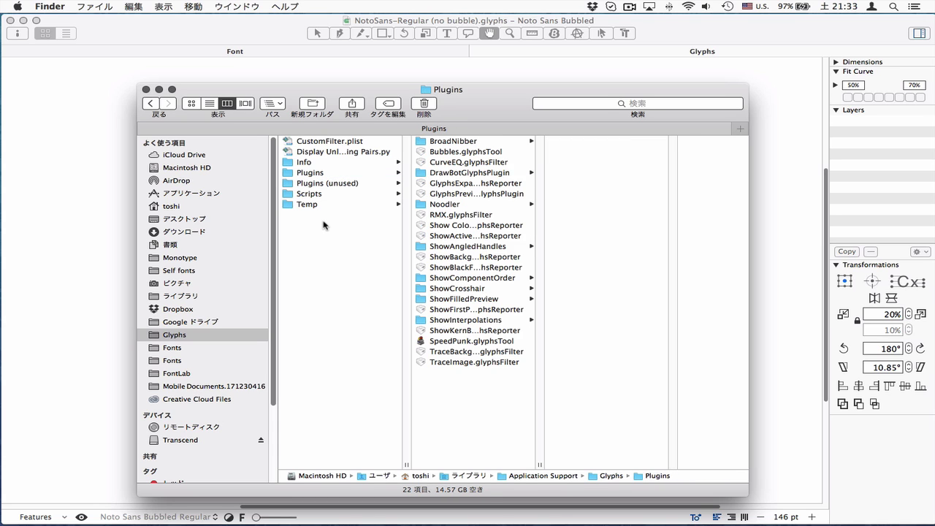
{"action": "left_click", "coordinate": [323, 225]}
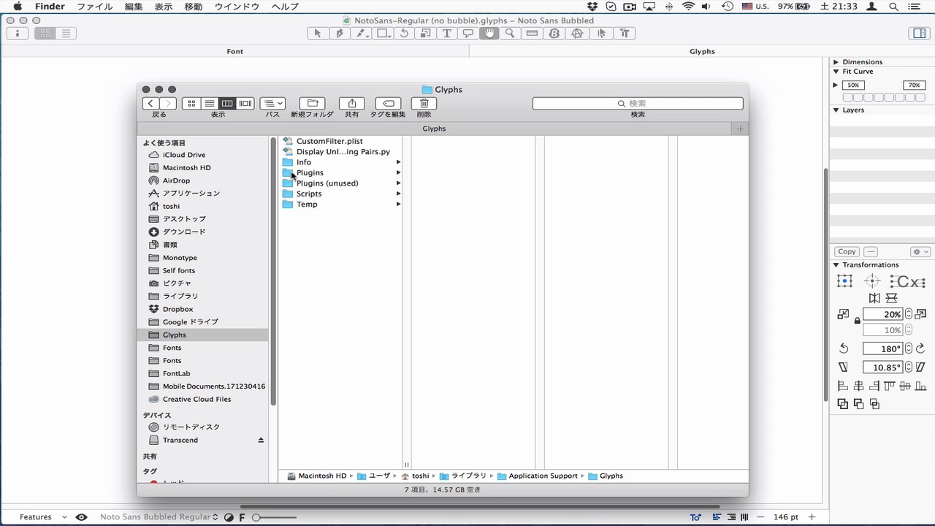
{"action": "left_click", "coordinate": [306, 175]}
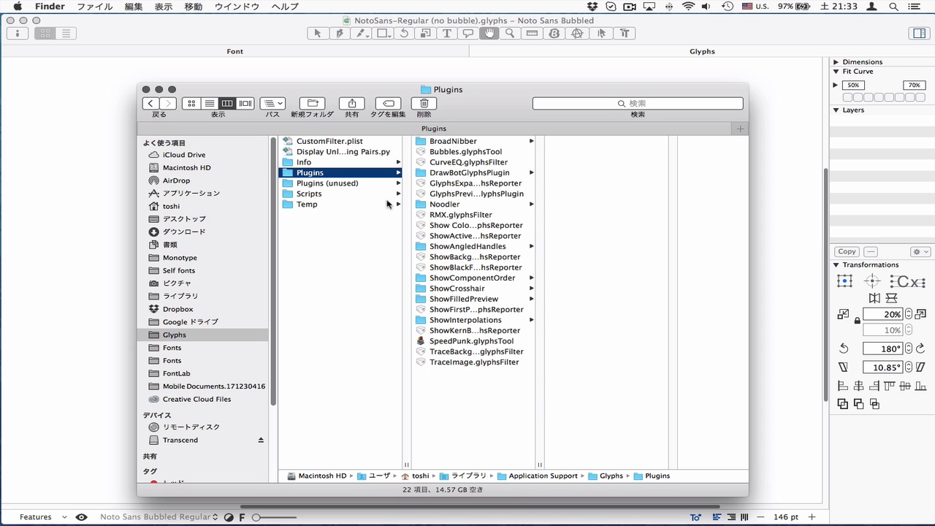
{"action": "left_click", "coordinate": [474, 331]}
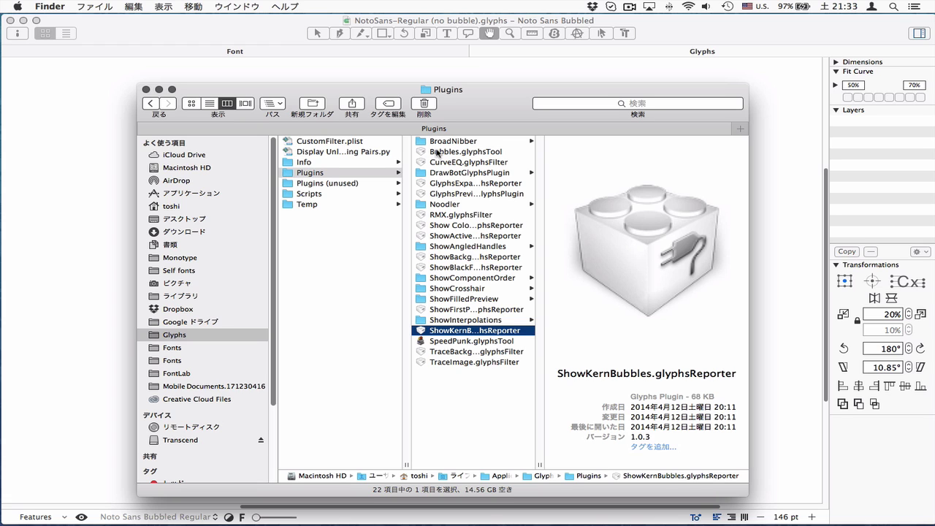
{"action": "left_click", "coordinate": [108, 187]}
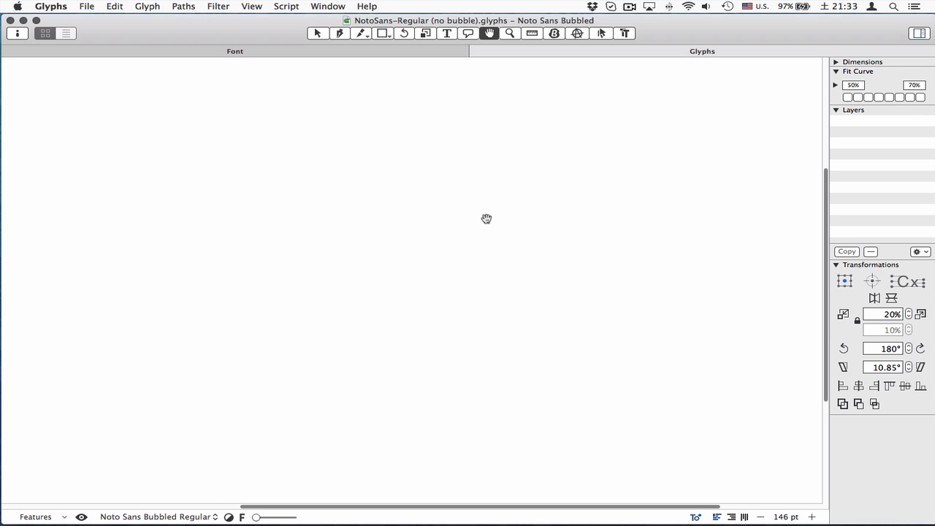
Type AVA in the edit tab and open the V, zoomed in, for outline editing
{"action": "type", "text": "t"}
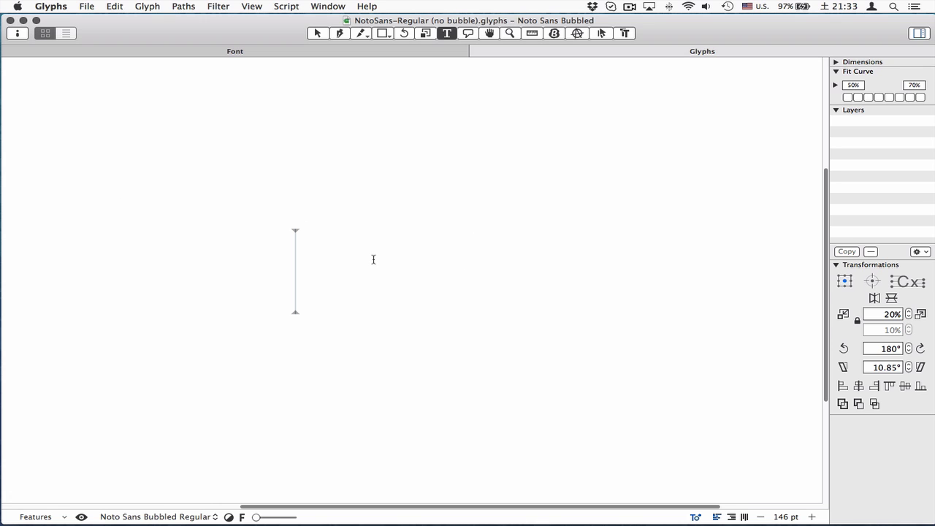
{"action": "type", "text": "AVA"}
{"action": "key", "text": "Escape"}
{"action": "scroll", "coordinate": [375, 267], "scroll_direction": "up", "scroll_amount": 2}
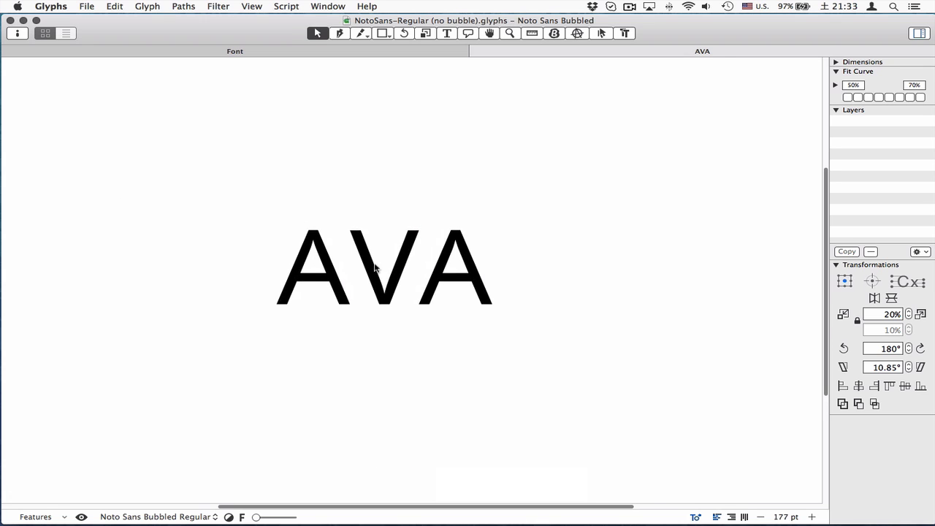
{"action": "scroll", "coordinate": [375, 267], "scroll_direction": "up", "scroll_amount": 3}
{"action": "double_click", "coordinate": [407, 209]}
{"action": "scroll", "coordinate": [399, 239], "scroll_direction": "up", "scroll_amount": 2}
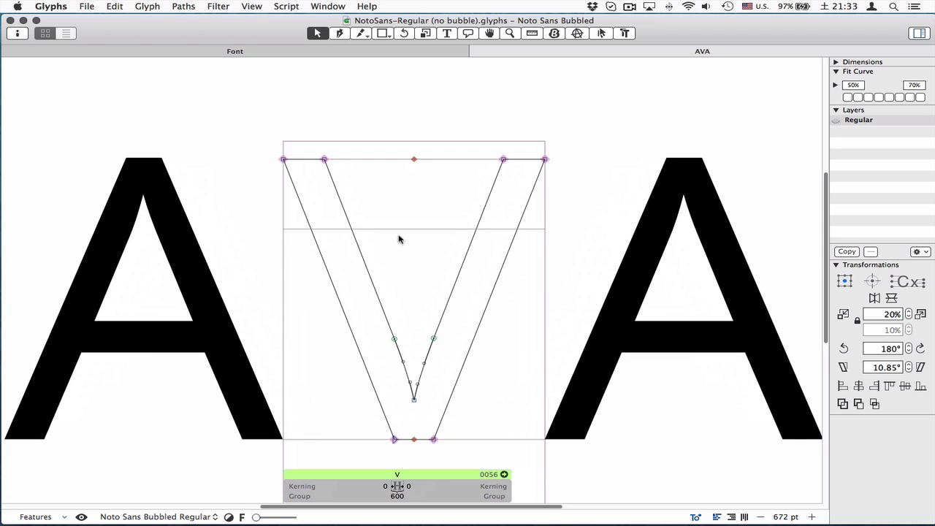
{"action": "scroll", "coordinate": [400, 228], "scroll_direction": "down", "scroll_amount": 2}
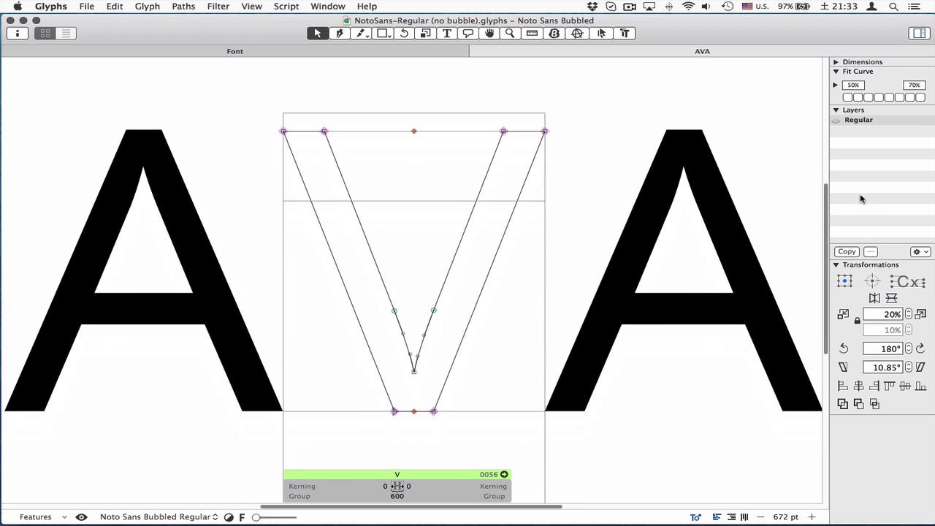
Copy the V's Regular layer and name the copy 'bubble'
{"action": "left_click", "coordinate": [849, 251]}
{"action": "double_click", "coordinate": [896, 132]}
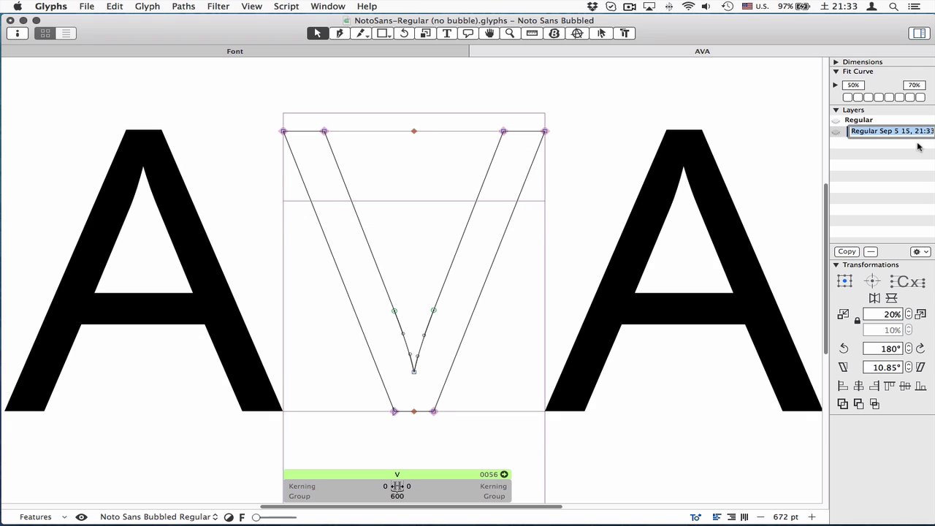
{"action": "type", "text": "B"}
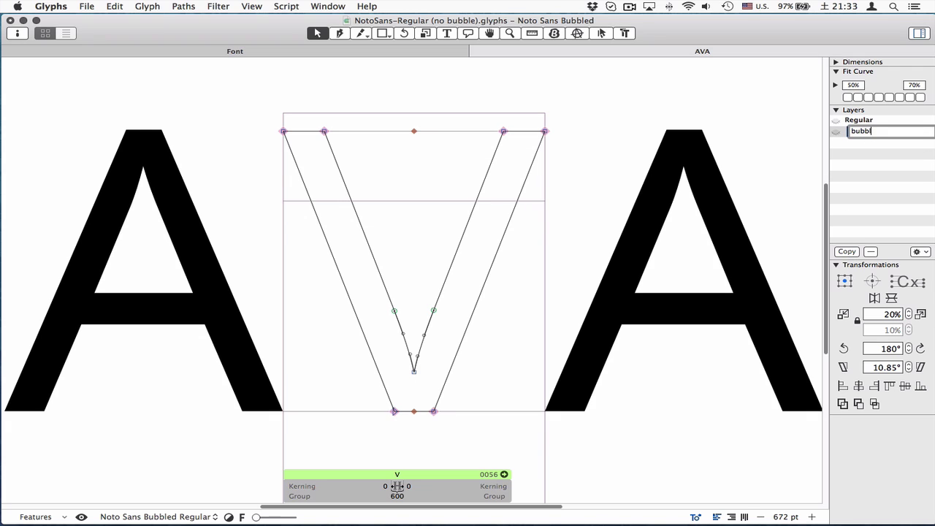
{"action": "key", "text": "Return"}
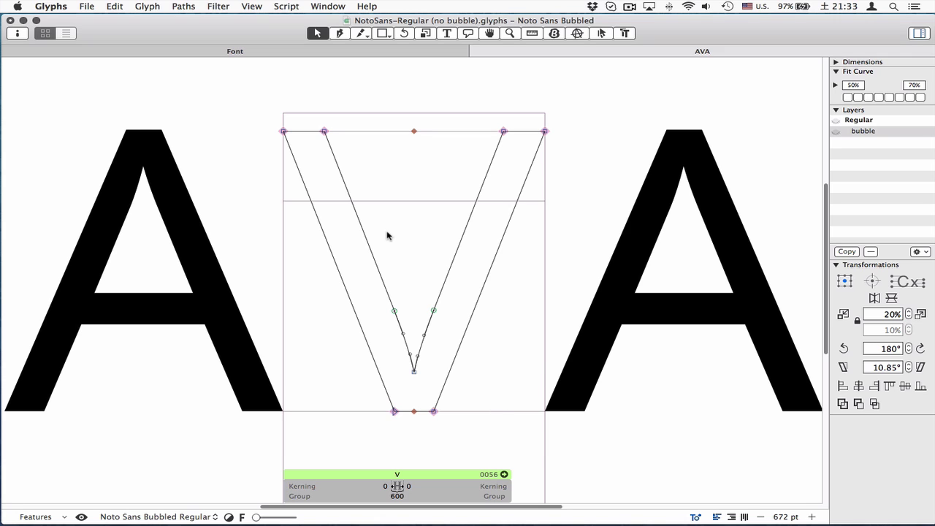
Spread the bubble layer's bottom nodes 100 units outward, to x 155 and 445
{"action": "left_click_drag", "start_coordinate": [486, 400], "coordinate": [377, 392]}
{"action": "key", "text": "super+shift+Right"}
{"action": "key", "text": "super+shift+Left"}
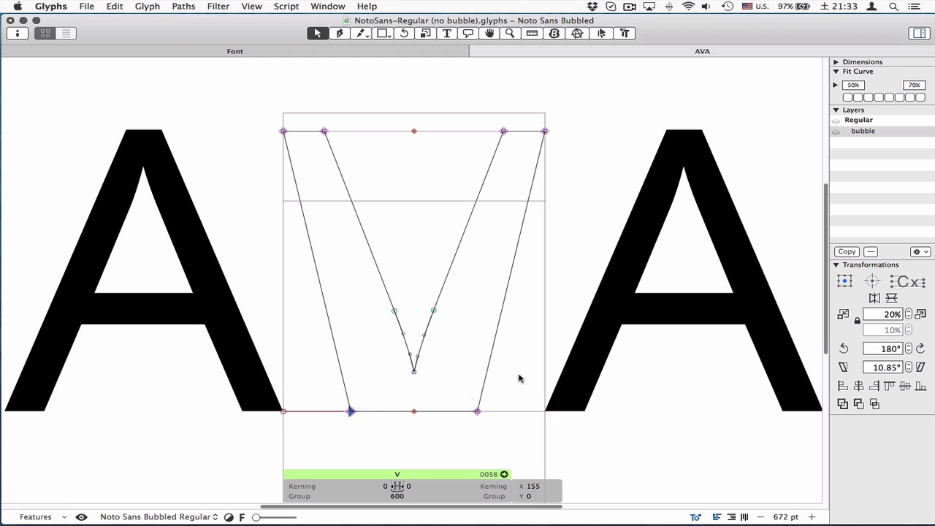
{"action": "left_click", "coordinate": [508, 202]}
Turn on View > Show Kern Bubbles and check the V's outline nodes
{"action": "left_click", "coordinate": [251, 5]}
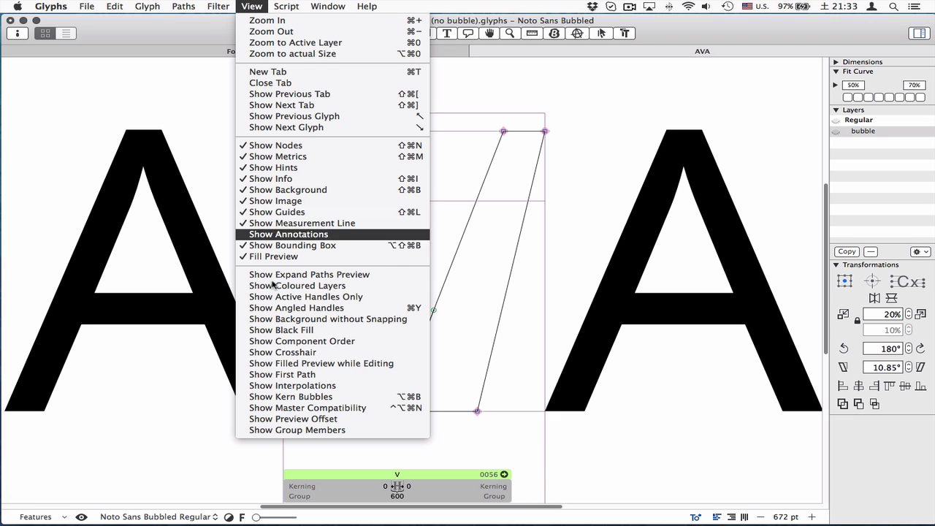
{"action": "left_click", "coordinate": [311, 397]}
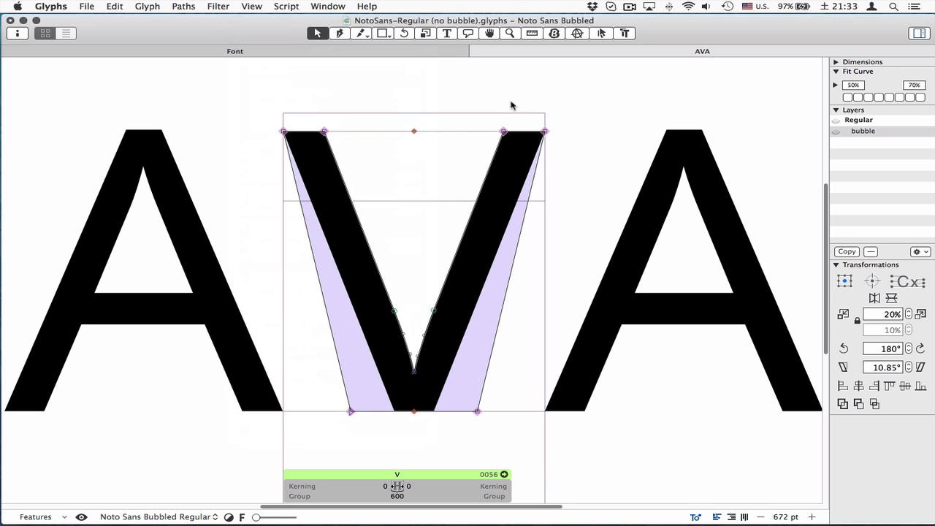
{"action": "left_click_drag", "start_coordinate": [512, 103], "coordinate": [309, 391]}
{"action": "left_click", "coordinate": [309, 391]}
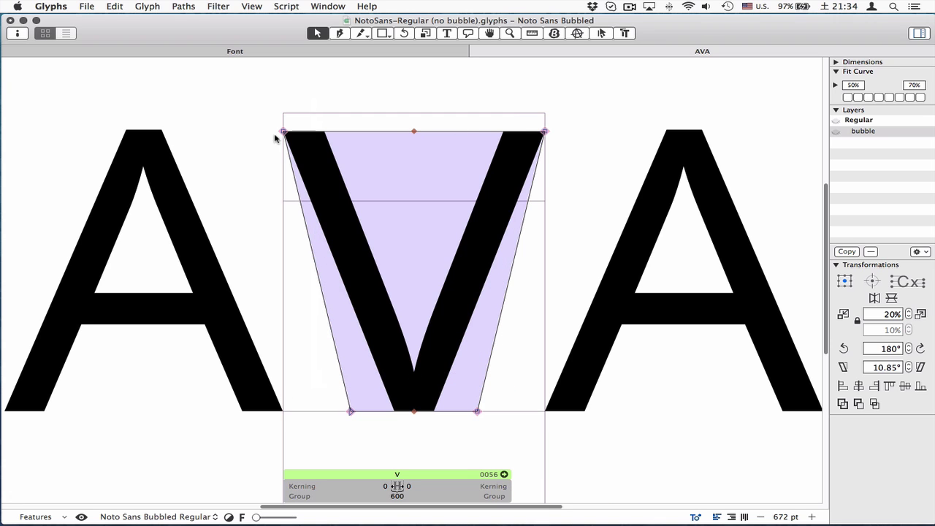
Zoom out and back in, then inspect the V's top and bottom anchors
{"action": "key", "text": "super+minus"}
{"action": "key", "text": "super+plus"}
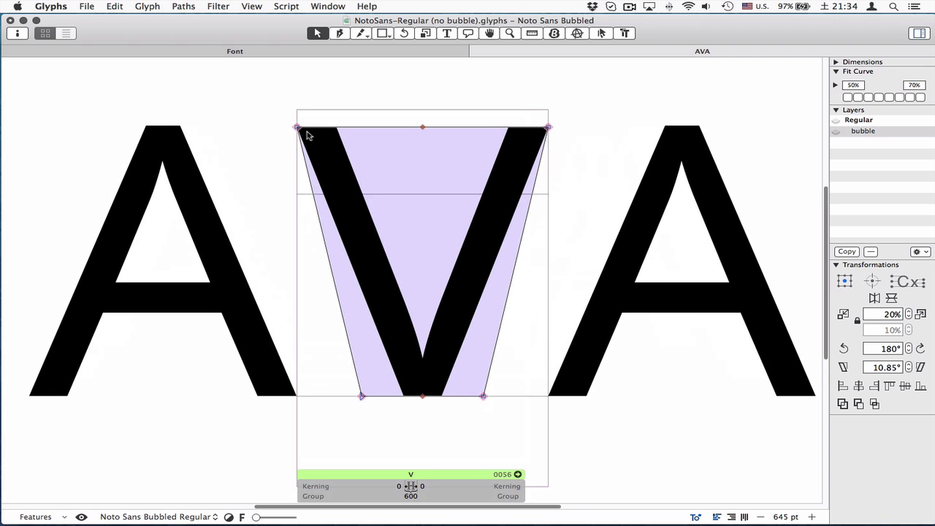
{"action": "left_click", "coordinate": [422, 396]}
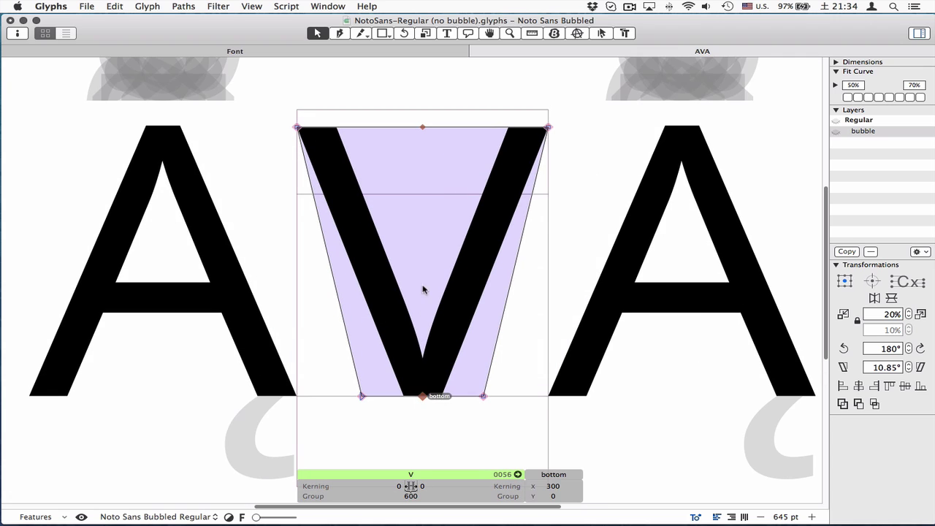
{"action": "left_click", "coordinate": [423, 127], "text": "shift"}
{"action": "left_click", "coordinate": [411, 130]}
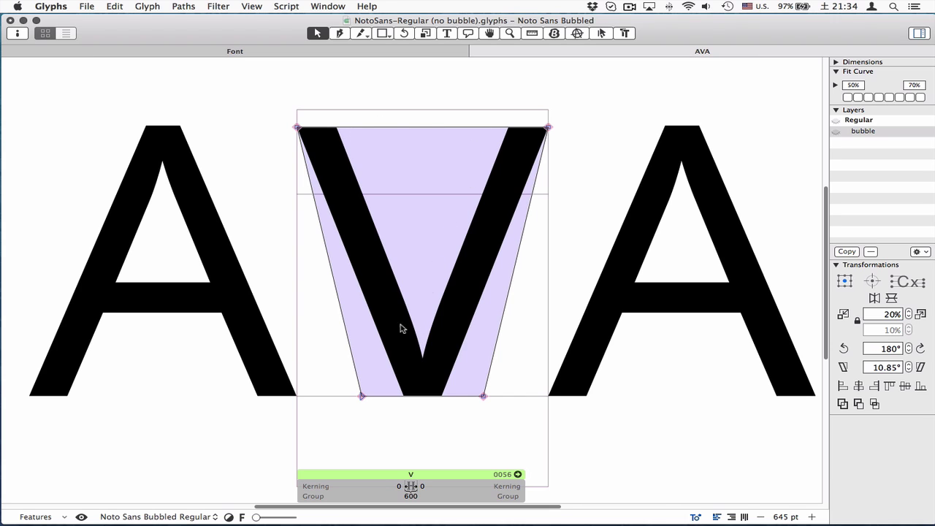
{"action": "scroll", "coordinate": [423, 261], "scroll_direction": "down", "scroll_amount": 3}
Extend the line to AVAO and select the A and O
{"action": "left_click_drag", "start_coordinate": [569, 265], "coordinate": [390, 294]}
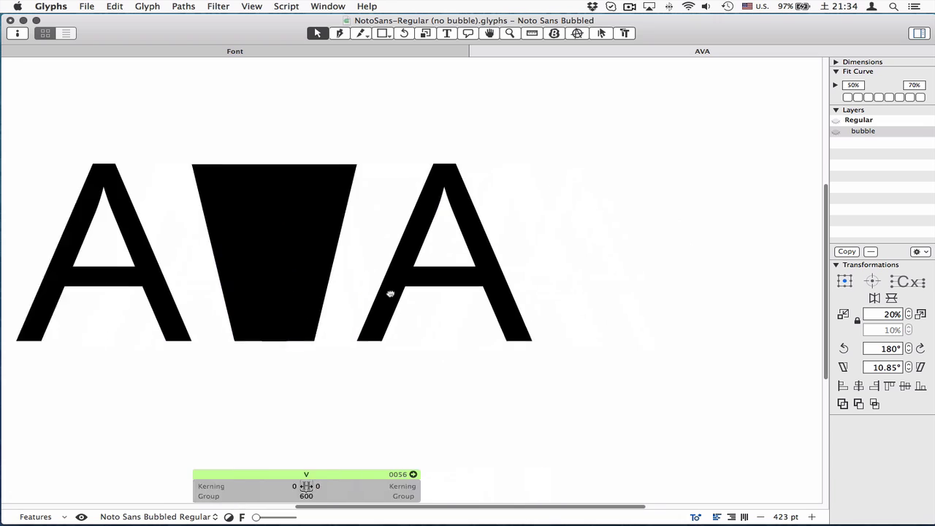
{"action": "scroll", "coordinate": [495, 263], "scroll_direction": "down", "scroll_amount": 2}
{"action": "type", "text": "t"}
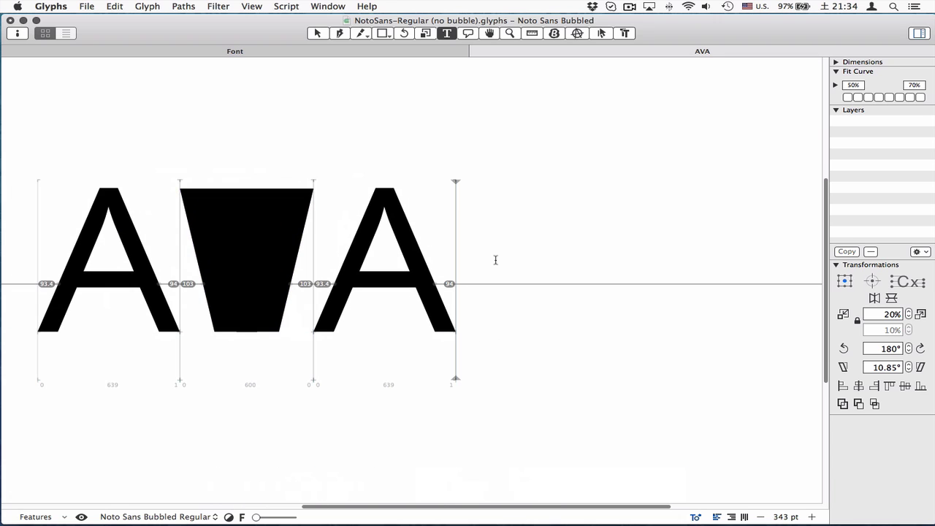
{"action": "type", "text": "O"}
{"action": "key", "text": "shift+Left"}
{"action": "key", "text": "shift+Left"}
{"action": "key", "text": "shift+Left"}
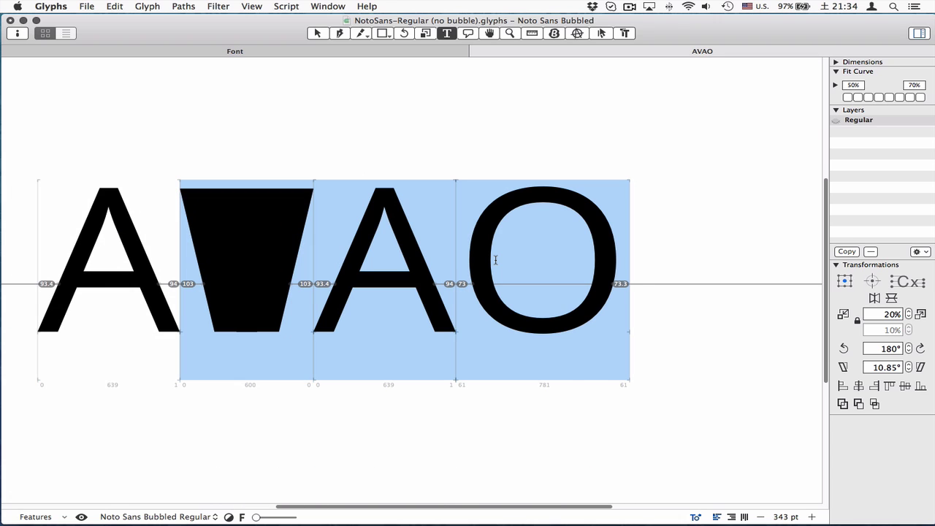
{"action": "key", "text": "Right"}
{"action": "key", "text": "shift+Left"}
{"action": "key", "text": "shift+Left"}
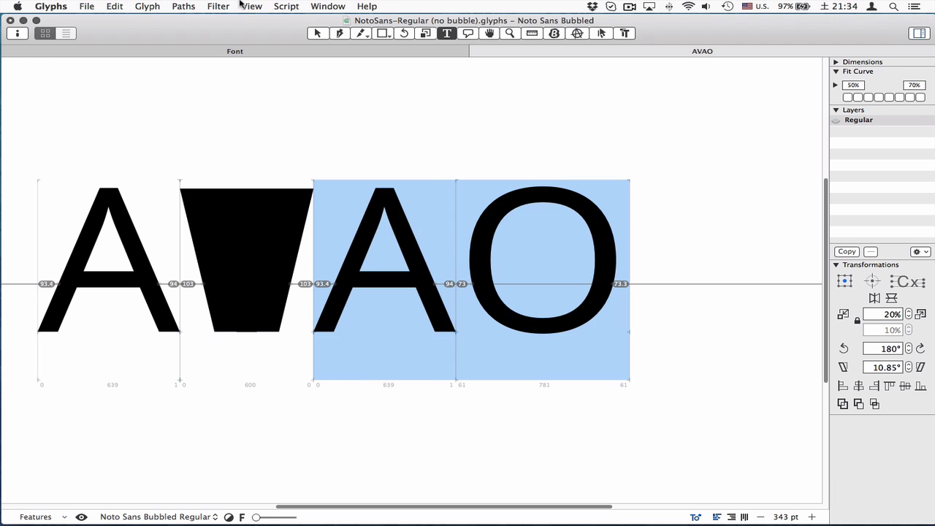
Run Script > BubbleKern > Make Bubble Layers..
{"action": "left_click", "coordinate": [242, 6]}
{"action": "mouse_move", "coordinate": [278, 5]}
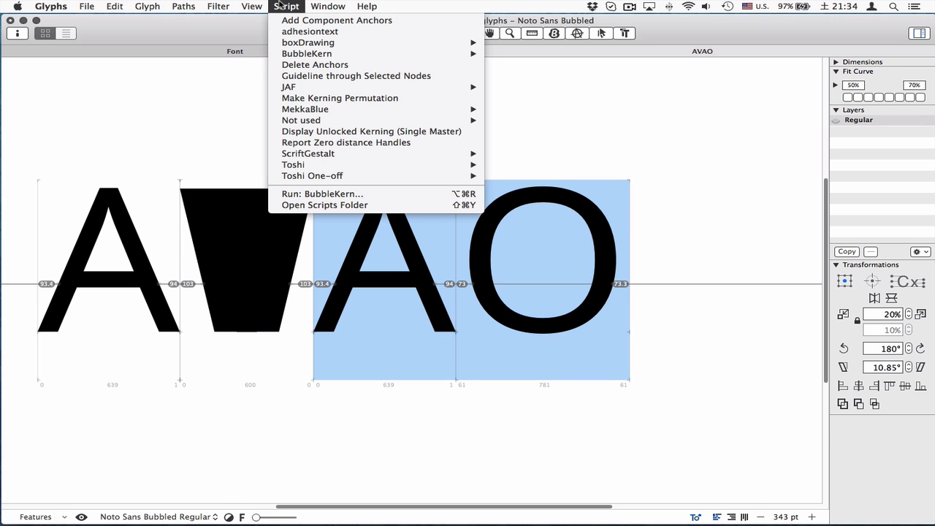
{"action": "mouse_move", "coordinate": [304, 55]}
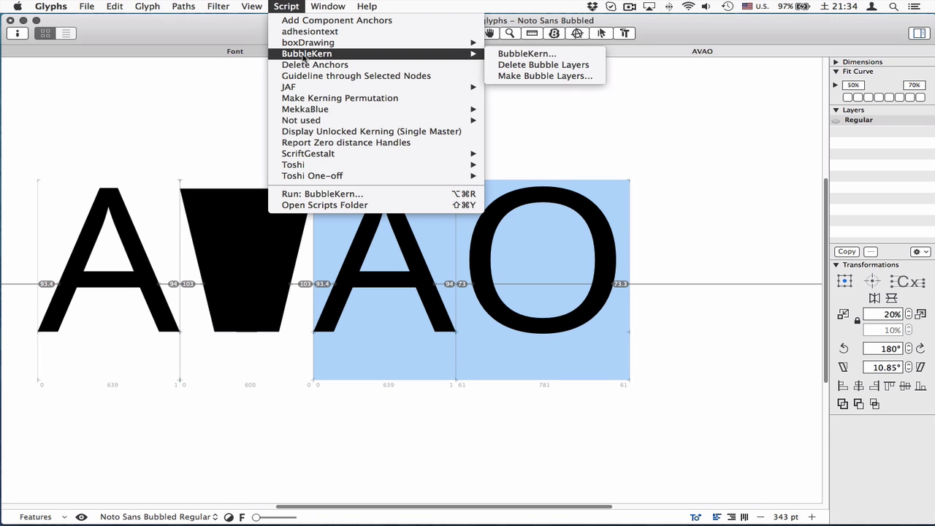
{"action": "left_click", "coordinate": [513, 76]}
Tick Adhere to Sidebearings and generate bubble layers with 50/50 offsets
{"action": "left_click_drag", "start_coordinate": [145, 290], "coordinate": [246, 257]}
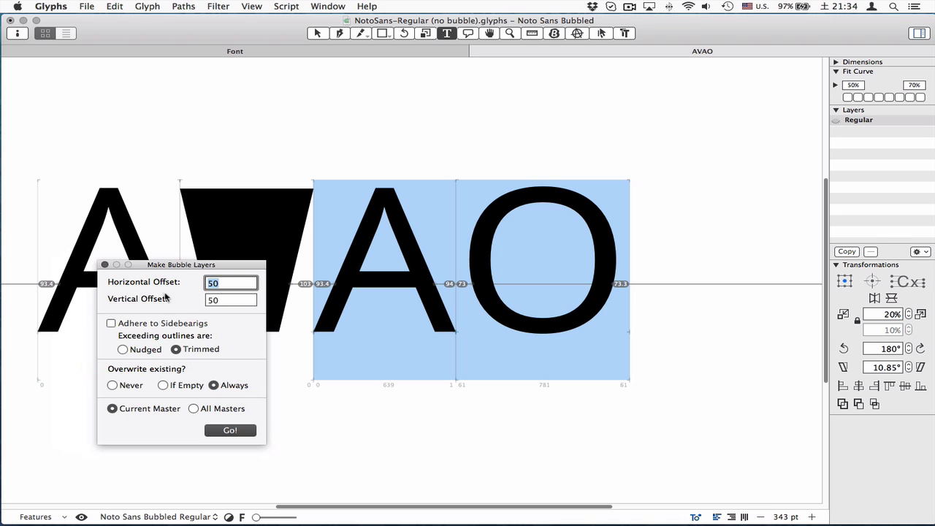
{"action": "left_click", "coordinate": [217, 7]}
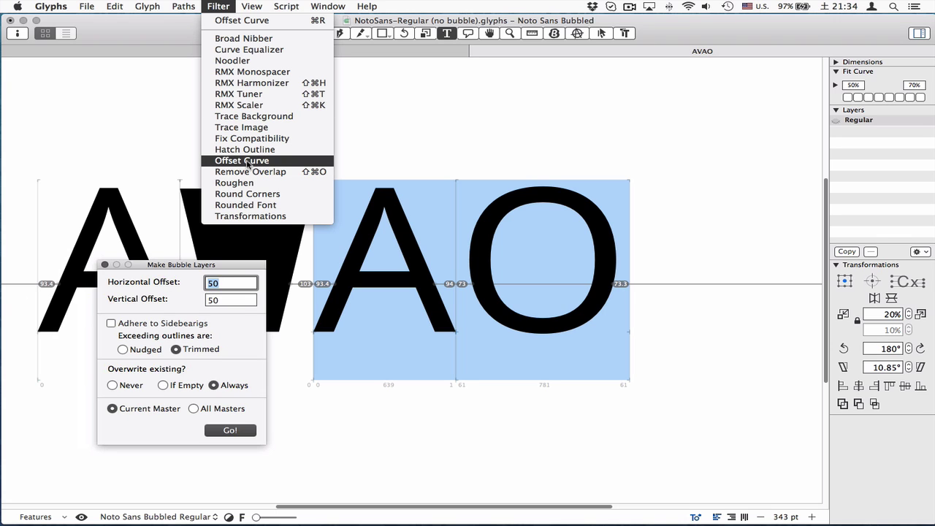
{"action": "left_click", "coordinate": [214, 296]}
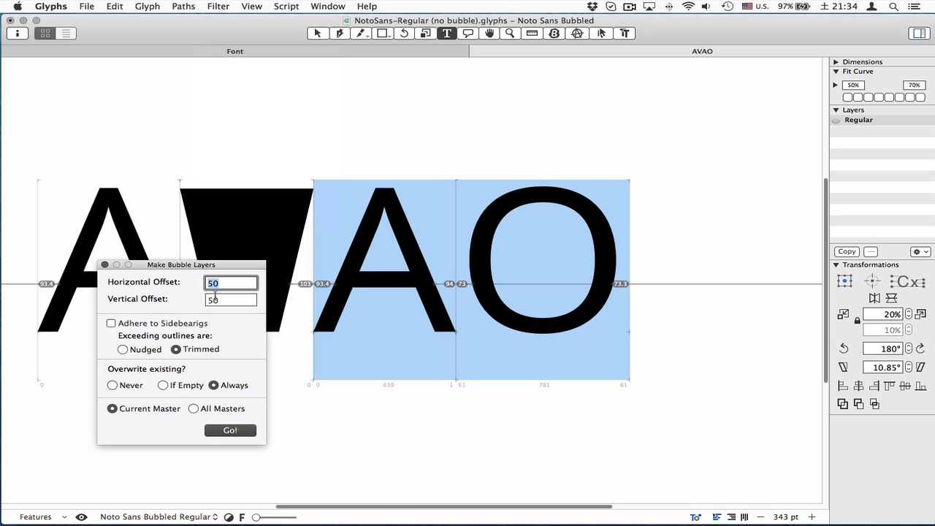
{"action": "left_click", "coordinate": [111, 324]}
{"action": "left_click", "coordinate": [230, 429]}
{"action": "left_click", "coordinate": [346, 273]}
Open the V to inspect its bubble, switch back to Regular, and pan the view
{"action": "scroll", "coordinate": [420, 294], "scroll_direction": "up", "scroll_amount": 3}
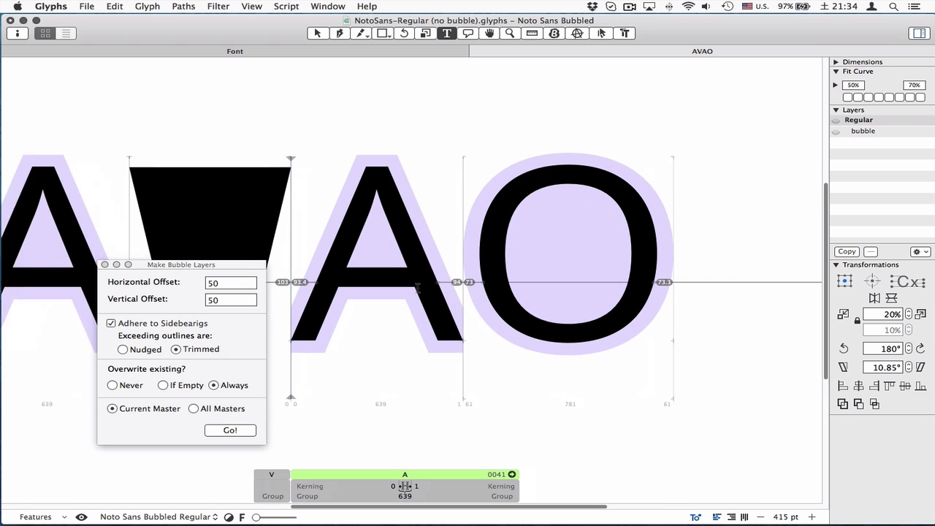
{"action": "scroll", "coordinate": [311, 225], "scroll_direction": "down", "scroll_amount": 2}
{"action": "double_click", "coordinate": [267, 182]}
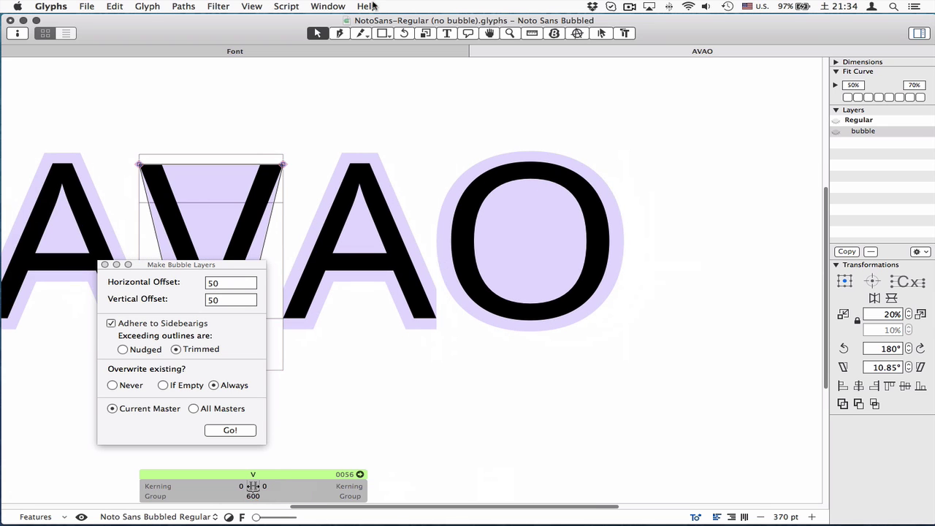
{"action": "left_click", "coordinate": [869, 120]}
{"action": "key", "text": "h"}
{"action": "left_click_drag", "start_coordinate": [305, 203], "coordinate": [389, 179]}
Open the BubbleKern pair list window via Script > BubbleKern > BubbleKern..
{"action": "left_click", "coordinate": [287, 5]}
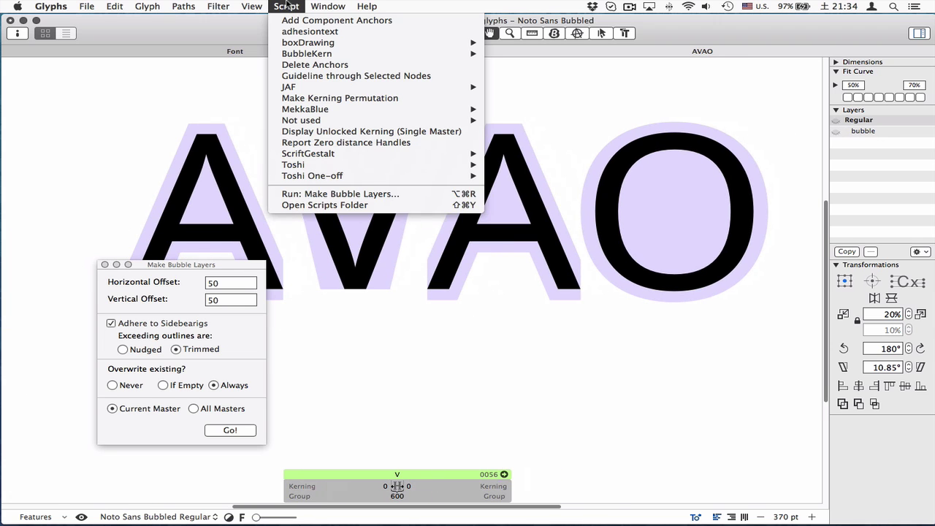
{"action": "mouse_move", "coordinate": [314, 53]}
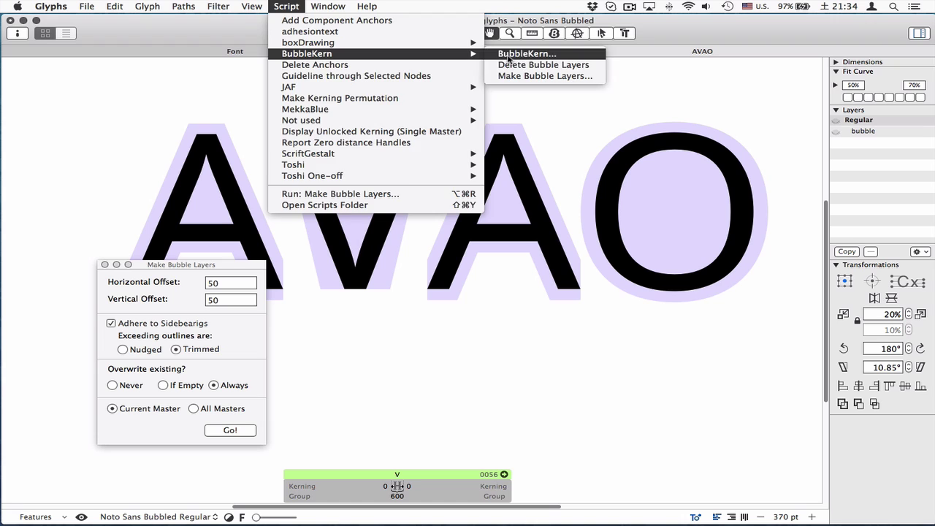
{"action": "left_click", "coordinate": [510, 55]}
Start a new empty pair set and rearrange the two windows
{"action": "left_click", "coordinate": [561, 331]}
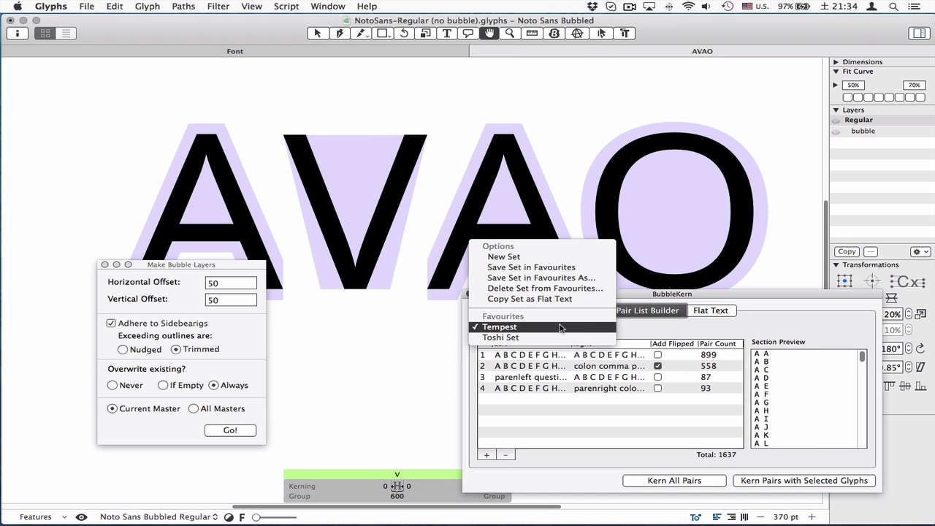
{"action": "left_click", "coordinate": [512, 256]}
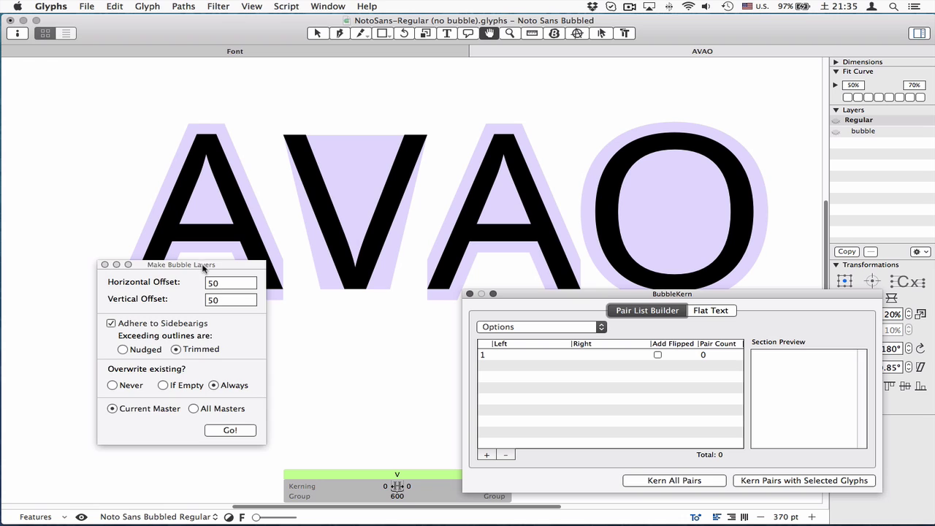
{"action": "left_click_drag", "start_coordinate": [202, 266], "coordinate": [126, 329]}
{"action": "left_click_drag", "start_coordinate": [515, 296], "coordinate": [508, 302]}
Enter V O A in row 1's Left list and paste the same glyphs into Right
{"action": "double_click", "coordinate": [513, 366]}
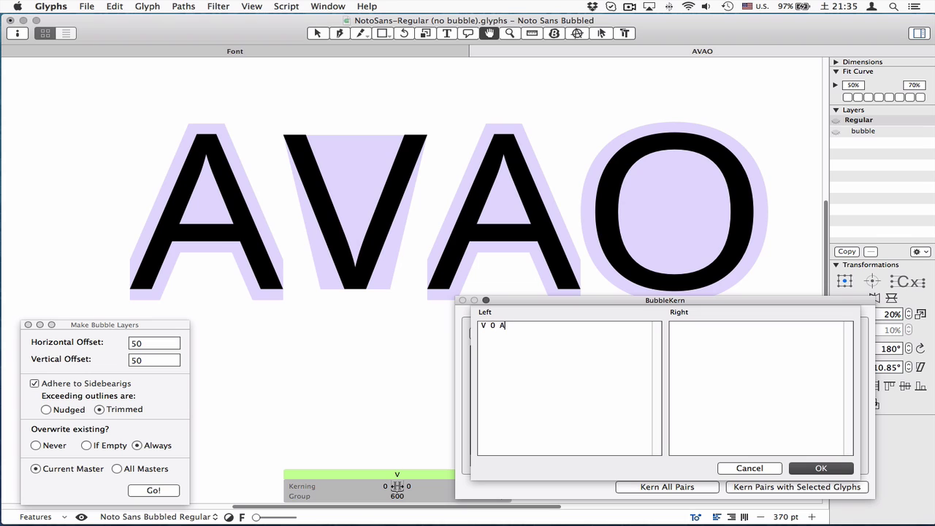
{"action": "key", "text": "super+a"}
{"action": "left_click", "coordinate": [730, 373]}
{"action": "key", "text": "super+v"}
Confirm the V O A pair row and review previewed pairs such as VV and OA
{"action": "left_click", "coordinate": [563, 361]}
{"action": "left_click", "coordinate": [833, 468]}
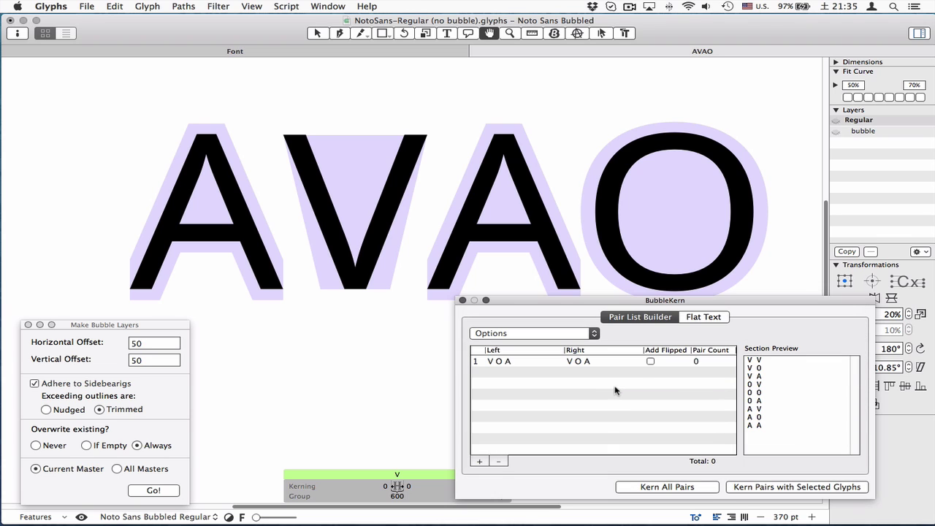
{"action": "left_click_drag", "start_coordinate": [769, 428], "coordinate": [737, 344]}
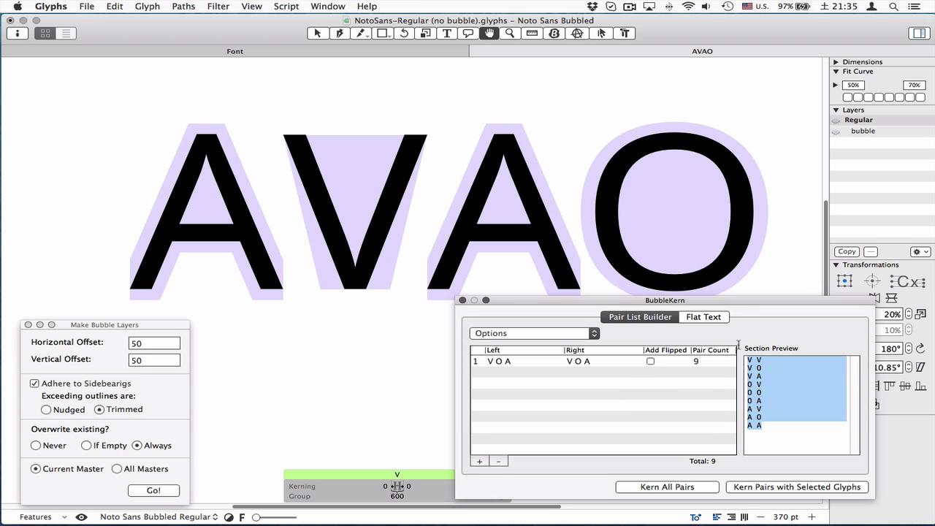
{"action": "left_click", "coordinate": [769, 381]}
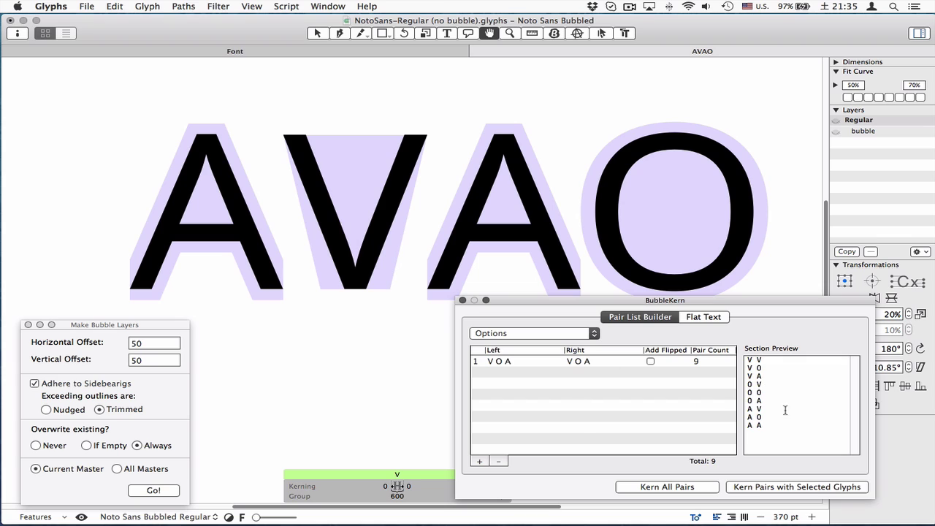
{"action": "left_click_drag", "start_coordinate": [765, 364], "coordinate": [747, 359]}
{"action": "left_click", "coordinate": [774, 371]}
{"action": "left_click_drag", "start_coordinate": [764, 403], "coordinate": [735, 400]}
Zoom the glyph canvas in and out to check the bubbles
{"action": "left_click", "coordinate": [369, 291]}
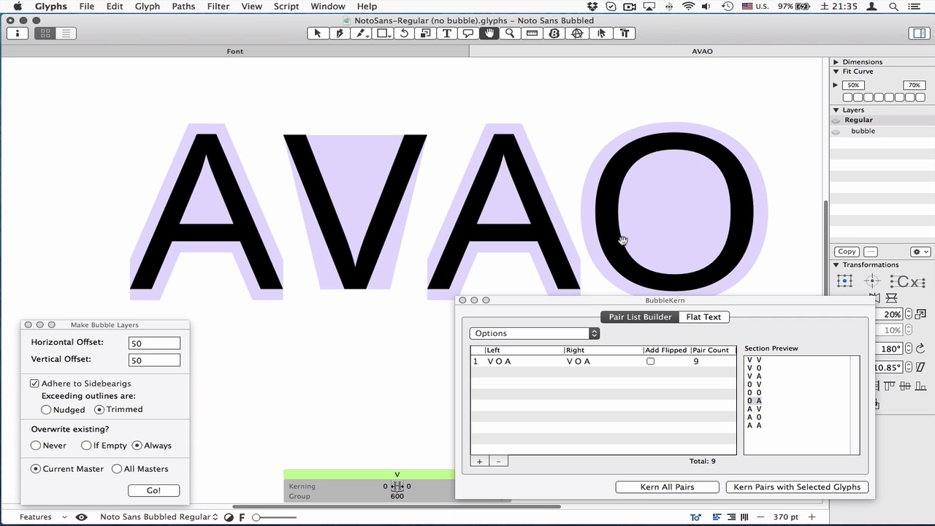
{"action": "scroll", "coordinate": [578, 259], "scroll_direction": "up", "scroll_amount": 10}
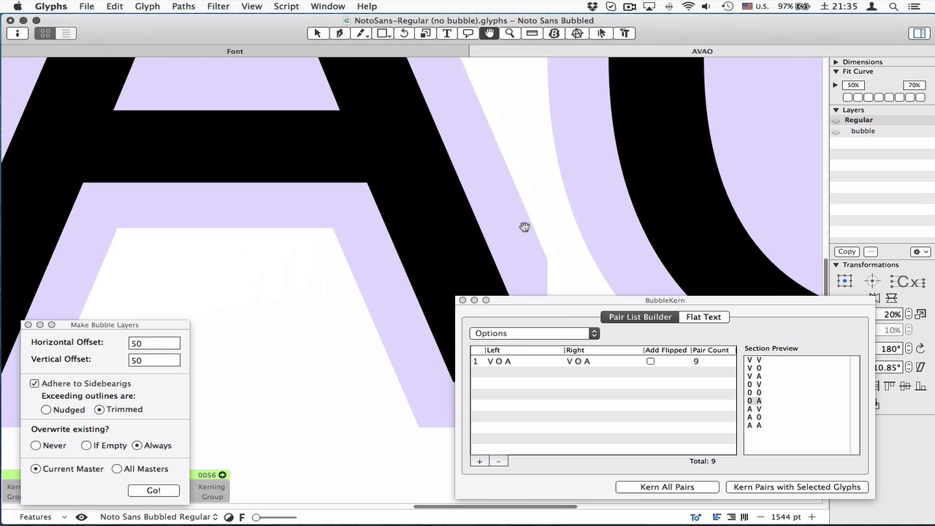
{"action": "scroll", "coordinate": [548, 225], "scroll_direction": "down", "scroll_amount": 8}
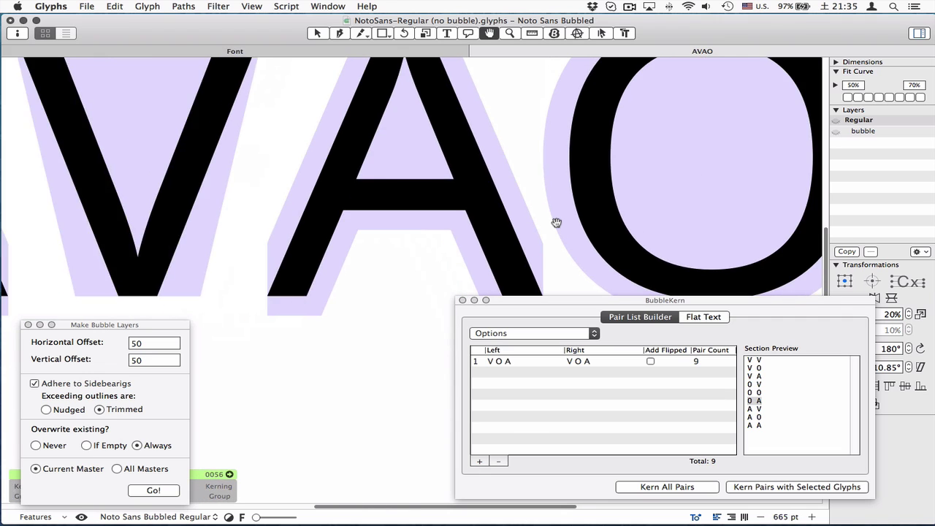
{"action": "scroll", "coordinate": [556, 222], "scroll_direction": "down", "scroll_amount": 2}
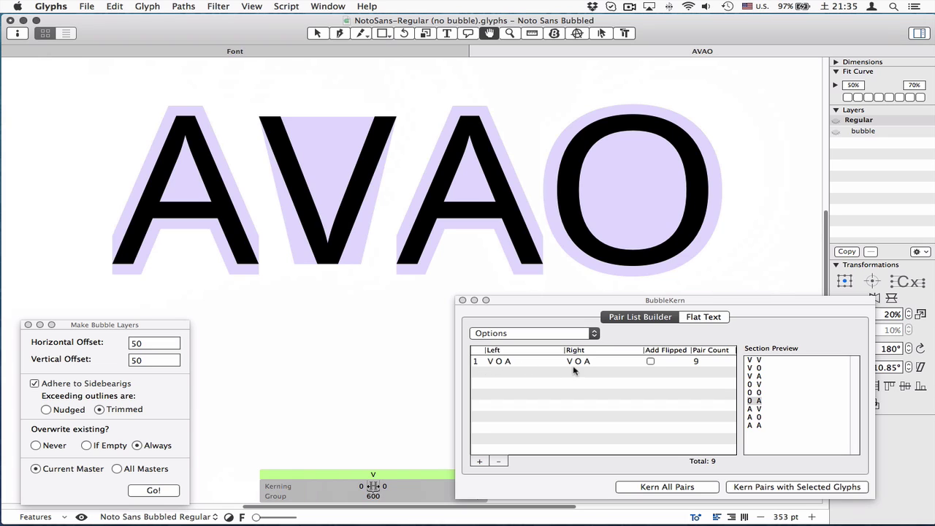
Add a second pair row with A V O on the Left and question on the Right
{"action": "left_click", "coordinate": [481, 462]}
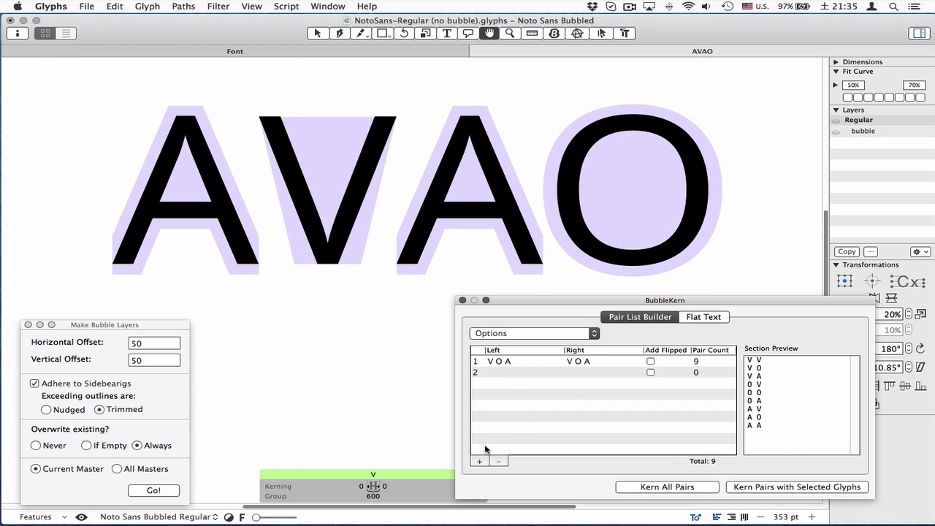
{"action": "double_click", "coordinate": [498, 371]}
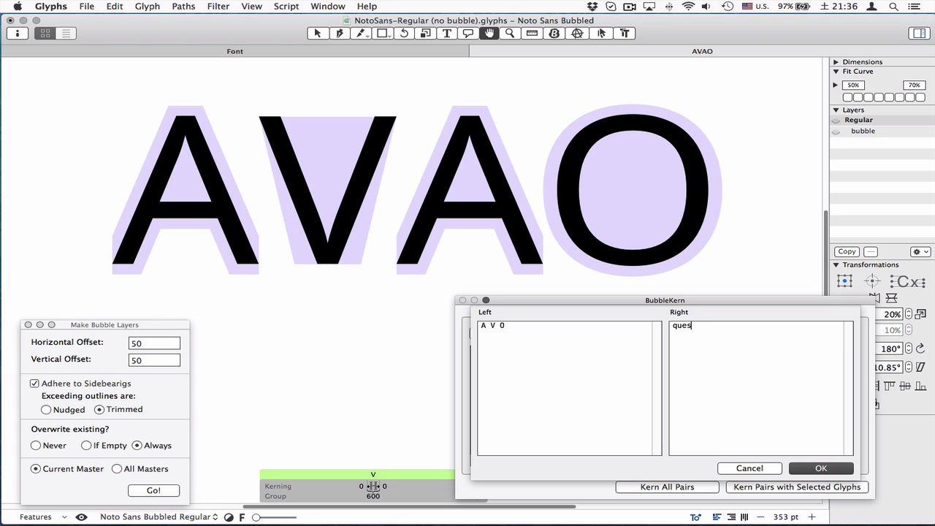
{"action": "type", "text": "tion"}
{"action": "left_click_drag", "start_coordinate": [763, 384], "coordinate": [689, 300]}
{"action": "type", "text": "?"}
{"action": "left_click_drag", "start_coordinate": [768, 371], "coordinate": [668, 312]}
{"action": "type", "text": "que"}
{"action": "left_click", "coordinate": [822, 467]}
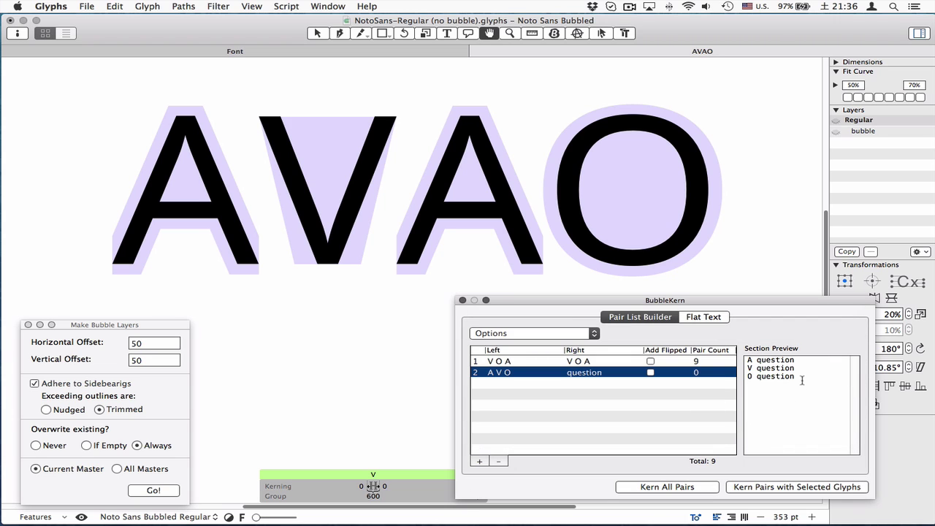
Check the previewed question pairs, bringing the total to 12, and add an empty third row
{"action": "left_click_drag", "start_coordinate": [801, 371], "coordinate": [723, 335]}
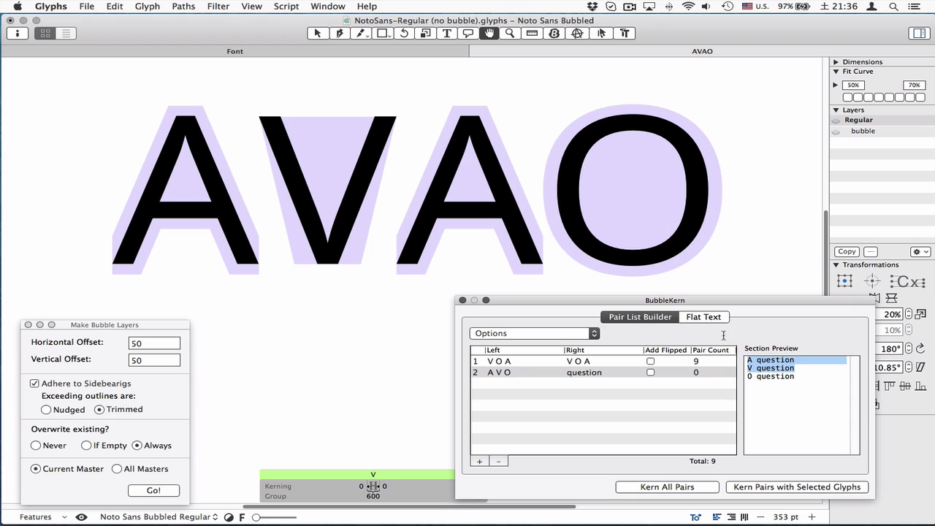
{"action": "left_click", "coordinate": [803, 359]}
{"action": "left_click_drag", "start_coordinate": [803, 363], "coordinate": [728, 339]}
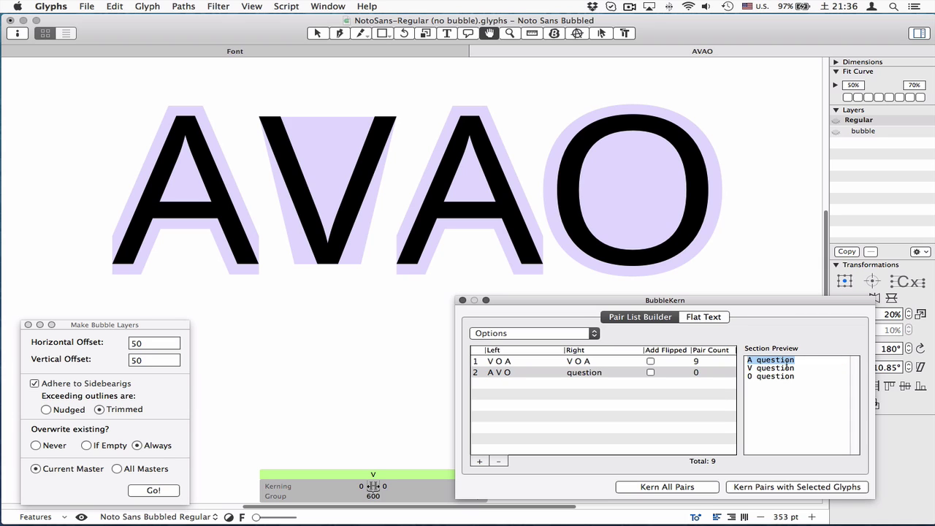
{"action": "left_click_drag", "start_coordinate": [804, 369], "coordinate": [723, 377]}
{"action": "left_click", "coordinate": [814, 385]}
{"action": "left_click", "coordinate": [617, 405]}
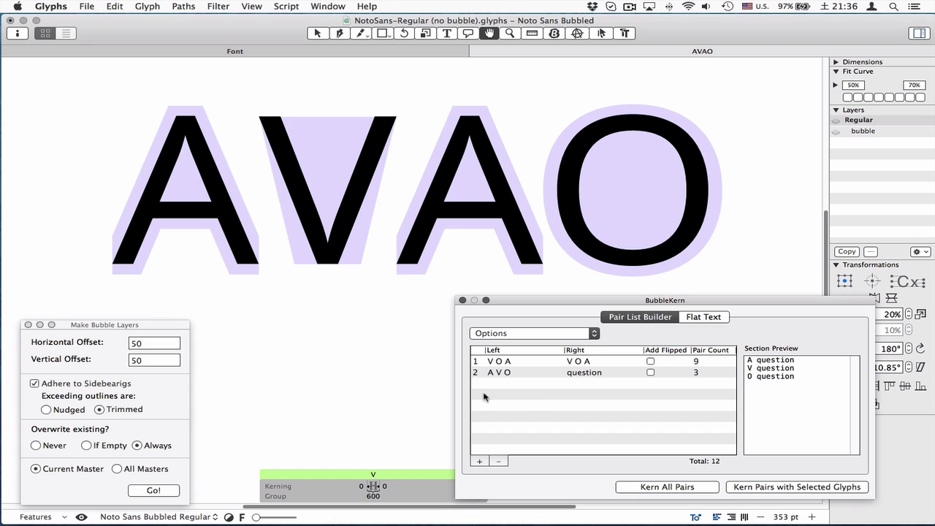
{"action": "left_click", "coordinate": [480, 461]}
Remove the empty third row and turn on Add Flipped for the A V O / question row
{"action": "left_click", "coordinate": [516, 385]}
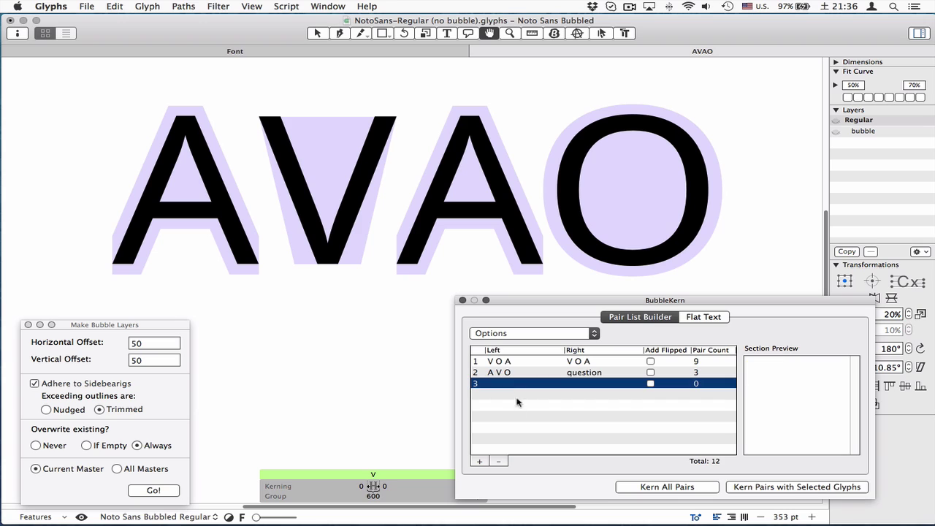
{"action": "left_click", "coordinate": [499, 461]}
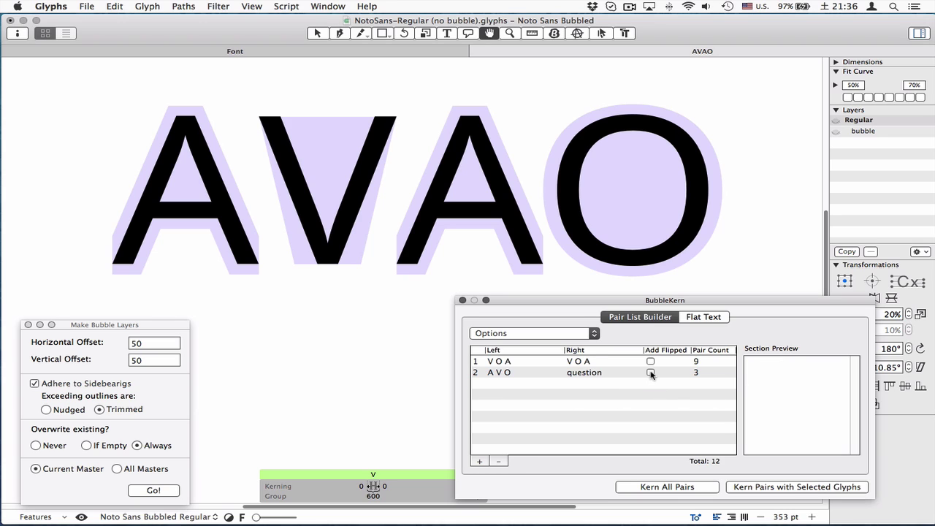
{"action": "left_click", "coordinate": [651, 373]}
{"action": "left_click", "coordinate": [809, 406]}
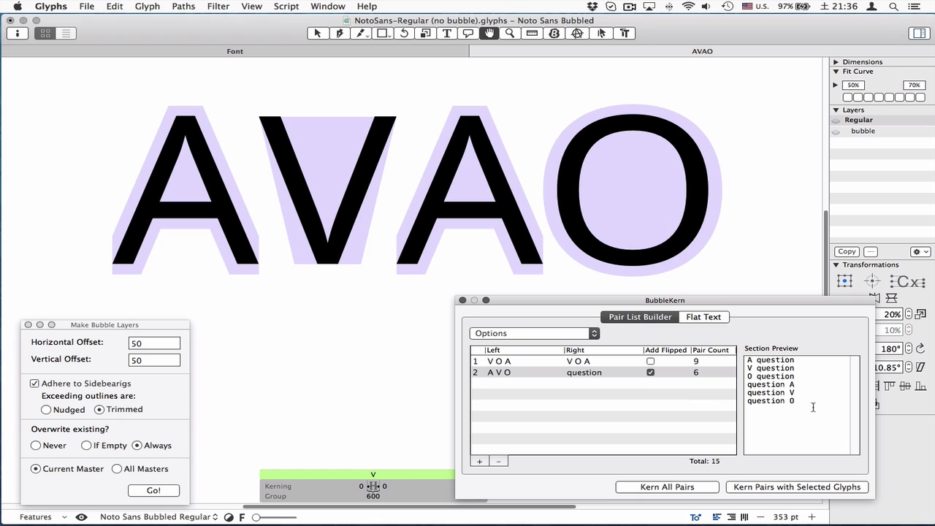
{"action": "key", "text": "super+a"}
{"action": "left_click", "coordinate": [802, 381]}
{"action": "key", "text": "super+a"}
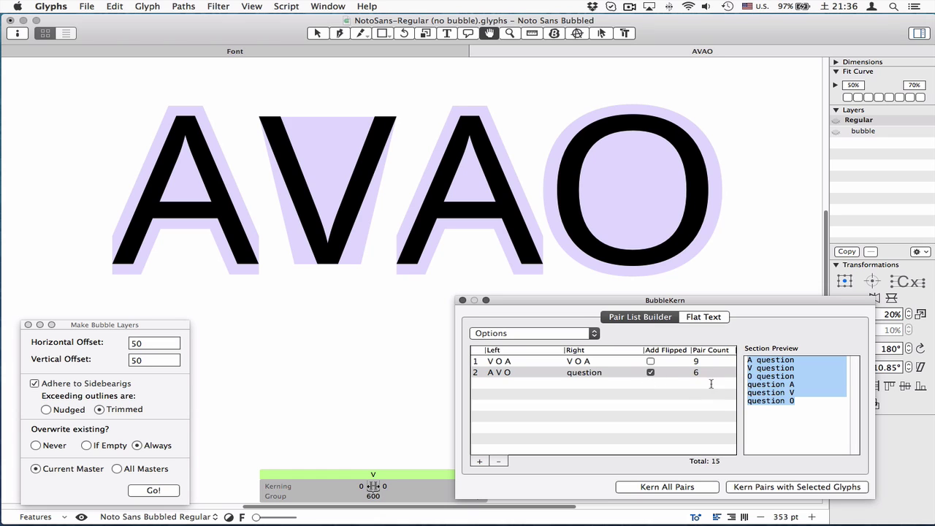
{"action": "left_click", "coordinate": [793, 417]}
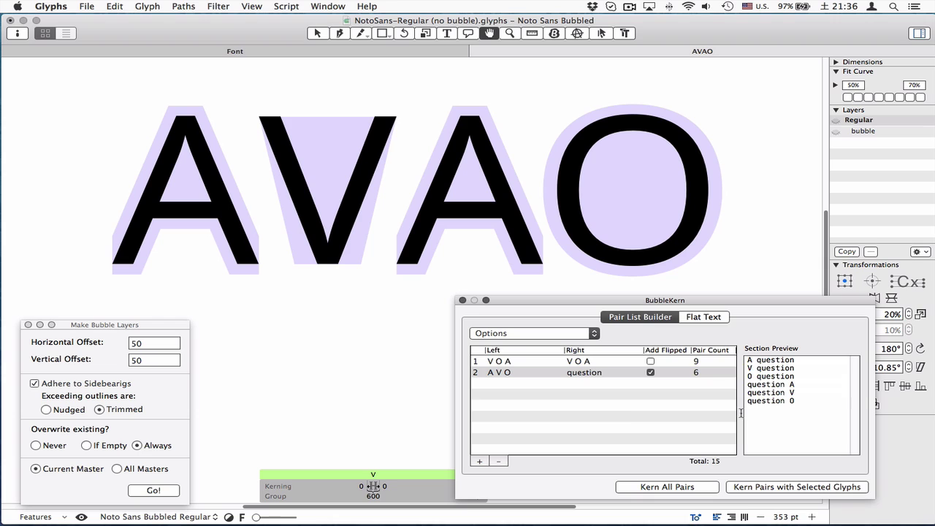
Leave Add Flipped off for the V O A row and on for A V O, totalling 15 pairs
{"action": "left_click", "coordinate": [650, 361]}
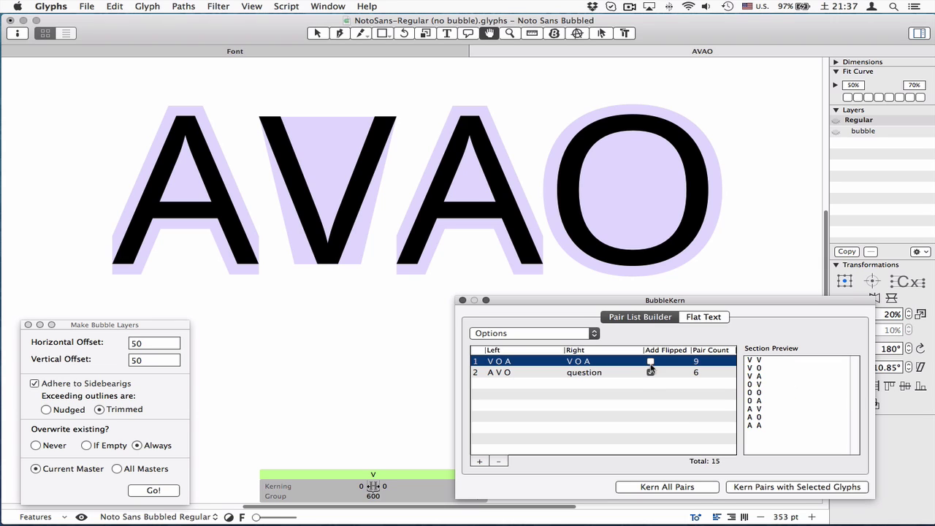
{"action": "left_click", "coordinate": [650, 361]}
{"action": "left_click", "coordinate": [655, 427]}
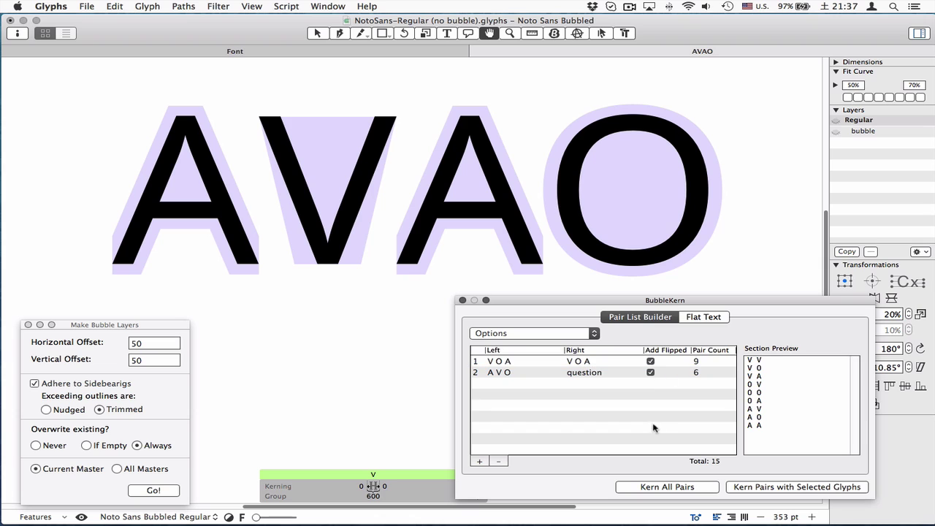
{"action": "left_click", "coordinate": [649, 372]}
{"action": "scroll", "coordinate": [357, 143], "scroll_direction": "up", "scroll_amount": 1}
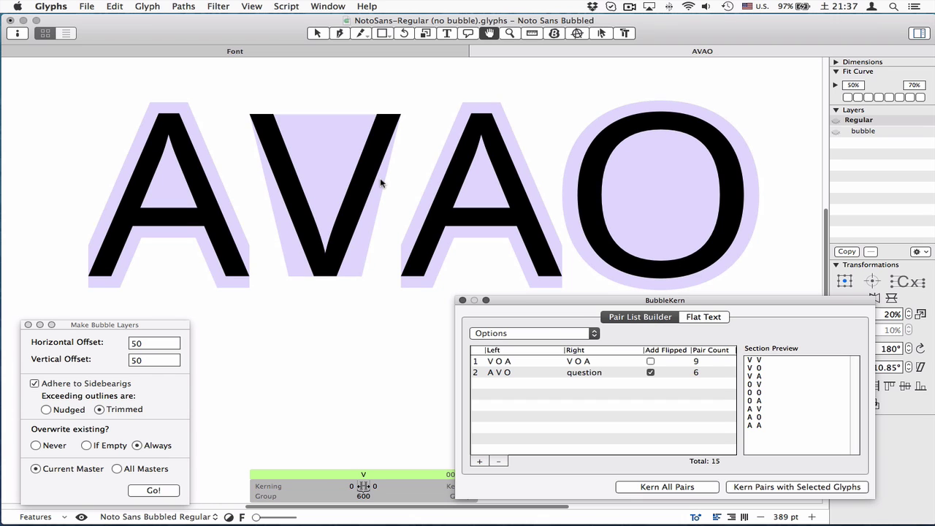
Save the current 15-pair list to Favourites under the name 'Test'
{"action": "left_click", "coordinate": [541, 335]}
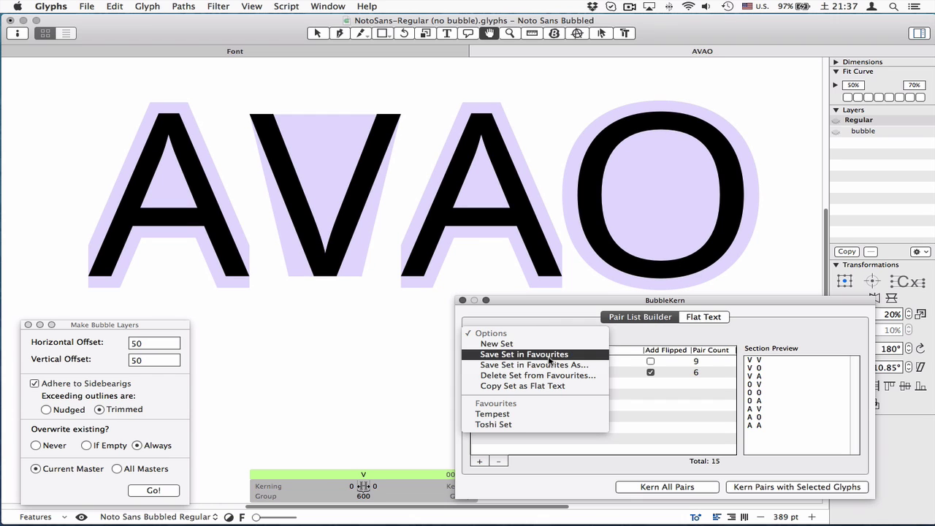
{"action": "left_click", "coordinate": [549, 358]}
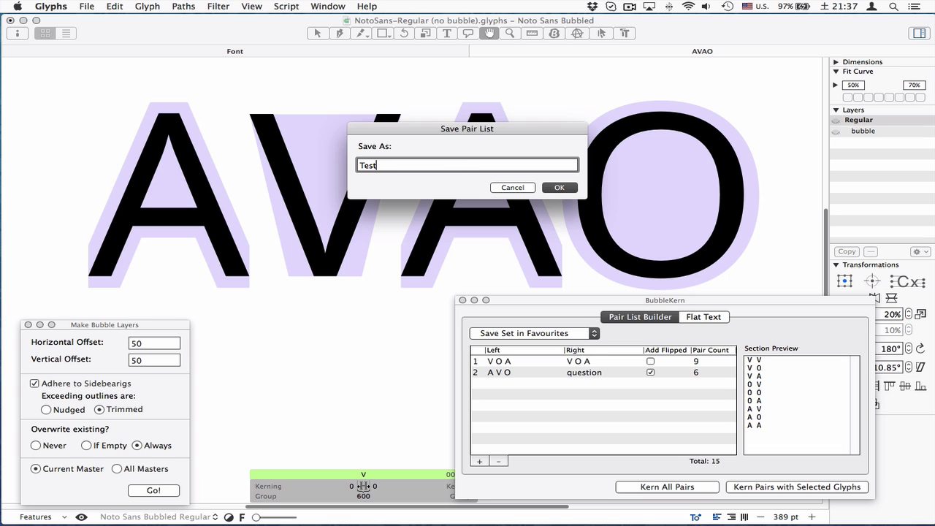
{"action": "left_click", "coordinate": [559, 187]}
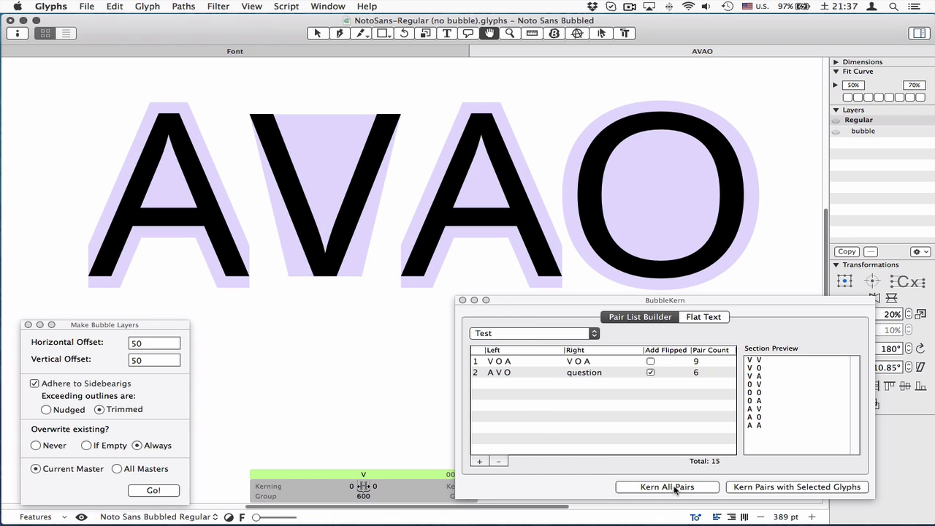
Kern all pairs and zoom into the V to inspect its -127 and -126 bubble joins
{"action": "left_click", "coordinate": [630, 489]}
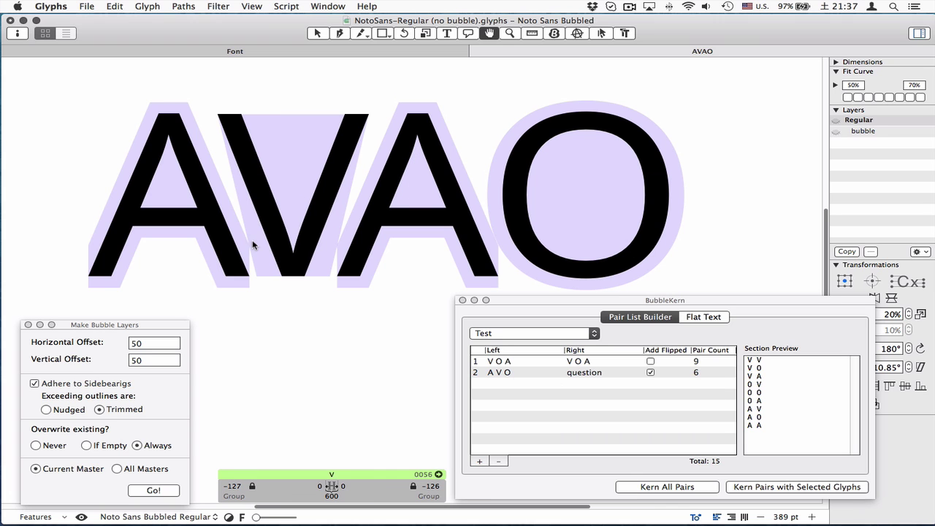
{"action": "scroll", "coordinate": [250, 241], "scroll_direction": "up", "scroll_amount": 5}
{"action": "scroll", "coordinate": [272, 249], "scroll_direction": "up", "scroll_amount": 3}
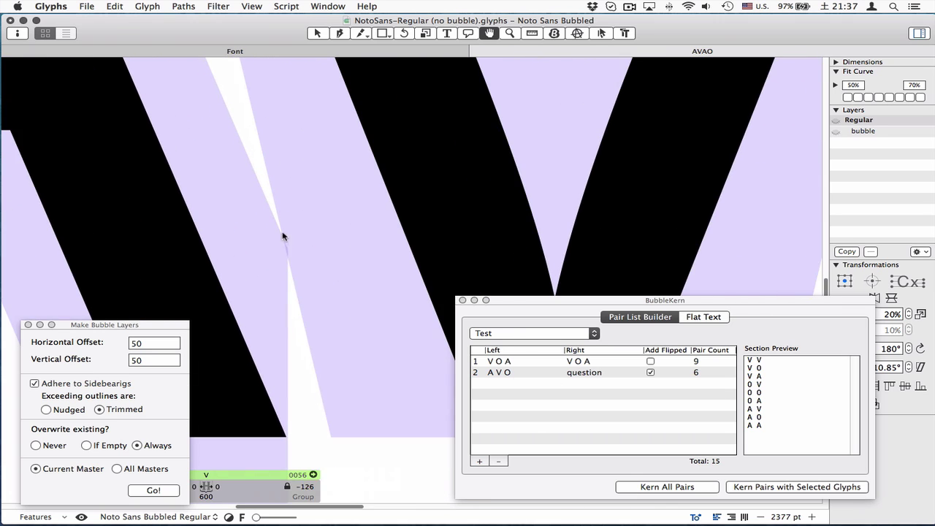
{"action": "scroll", "coordinate": [282, 244], "scroll_direction": "up", "scroll_amount": 3}
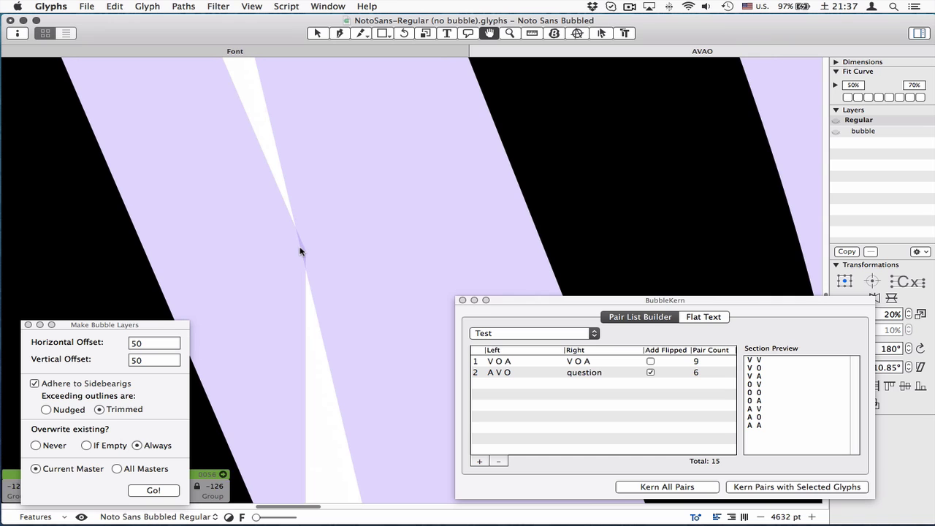
{"action": "key", "text": "v"}
{"action": "scroll", "coordinate": [299, 259], "scroll_direction": "down", "scroll_amount": 8}
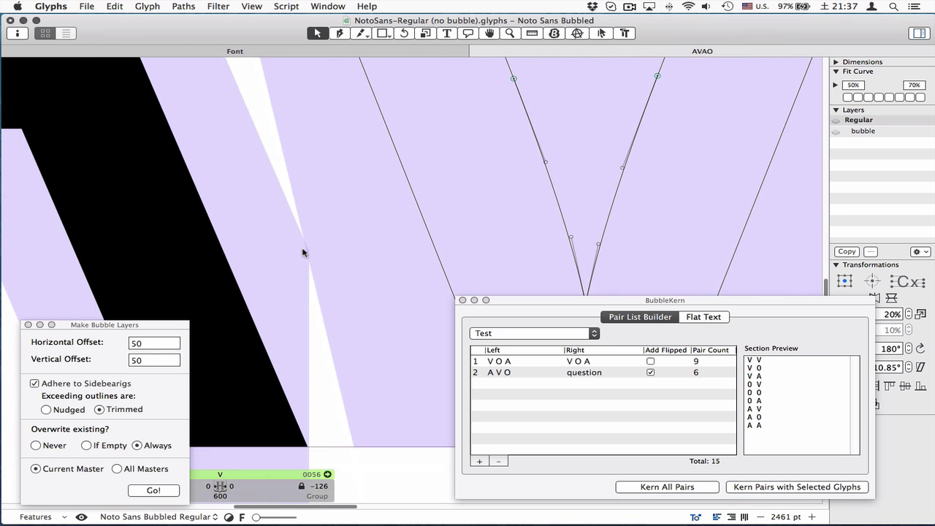
{"action": "key", "text": "h"}
{"action": "scroll", "coordinate": [324, 240], "scroll_direction": "down", "scroll_amount": 2}
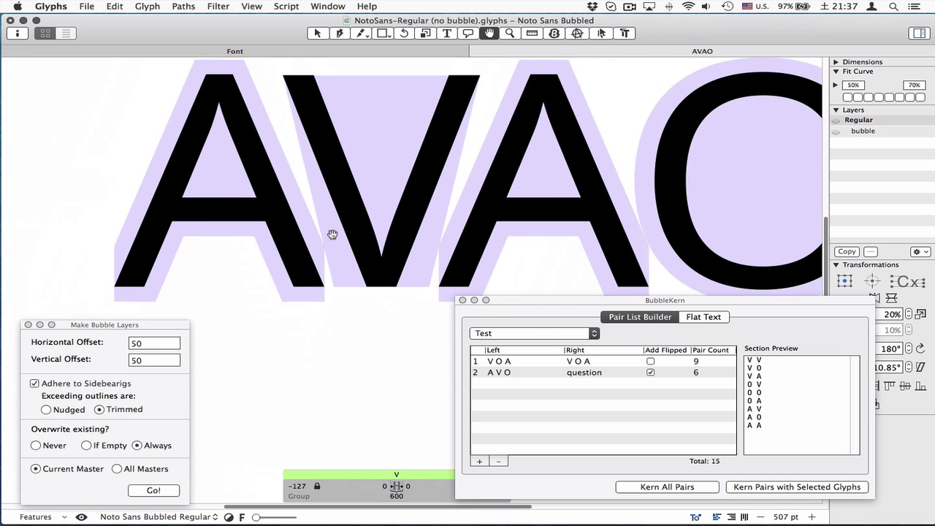
{"action": "scroll", "coordinate": [329, 236], "scroll_direction": "up", "scroll_amount": 6}
{"action": "scroll", "coordinate": [429, 250], "scroll_direction": "down", "scroll_amount": 10}
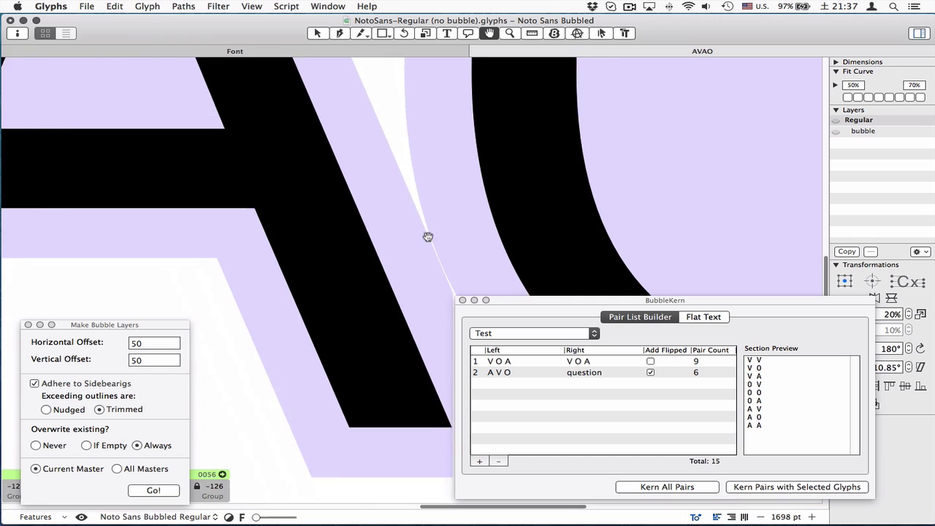
Regenerate the V's bubble layer with Make Bubble Layers
{"action": "key", "text": "v"}
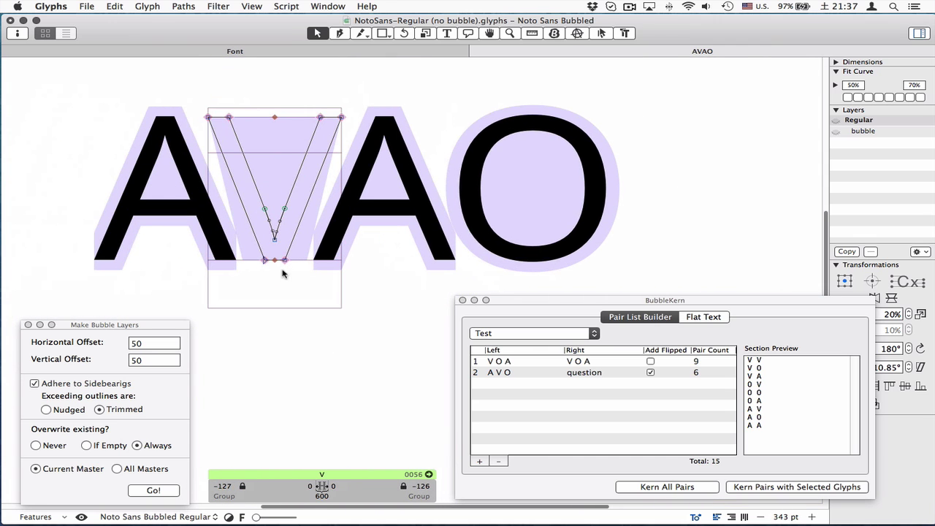
{"action": "scroll", "coordinate": [272, 175], "scroll_direction": "up", "scroll_amount": 2}
{"action": "left_click_drag", "start_coordinate": [271, 175], "coordinate": [322, 202]}
{"action": "scroll", "coordinate": [369, 201], "scroll_direction": "up", "scroll_amount": 2}
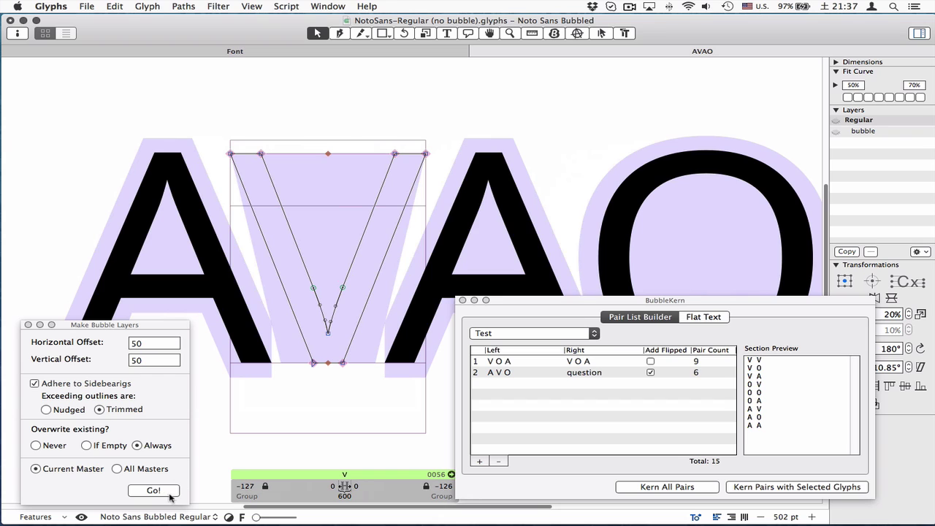
{"action": "left_click", "coordinate": [143, 491]}
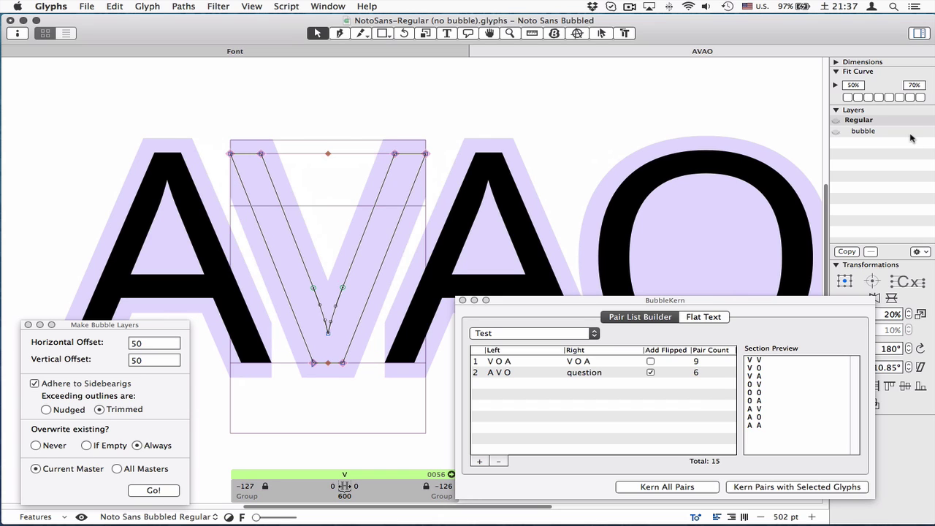
Delete the V bubble's inner notch nodes and nudge its bottom corners outward into a trapezoid
{"action": "left_click_drag", "start_coordinate": [419, 108], "coordinate": [252, 295]}
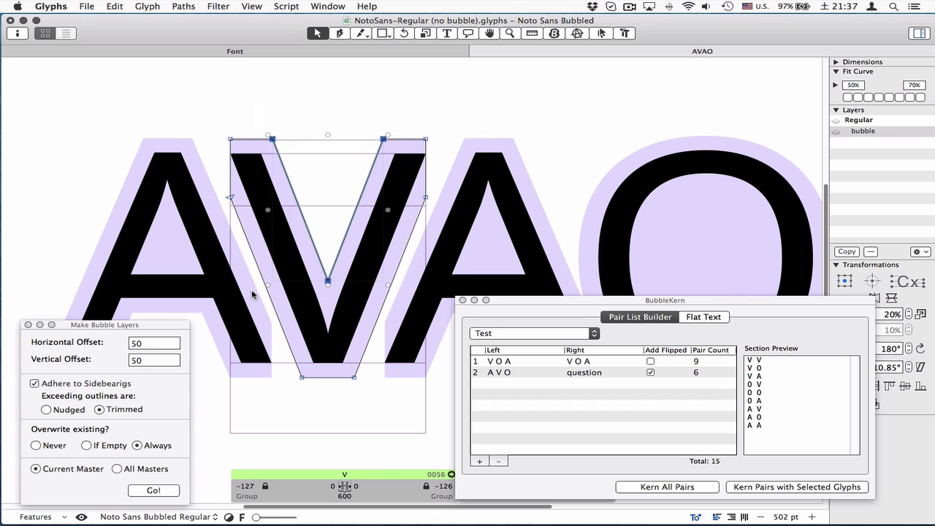
{"action": "key", "text": "Delete"}
{"action": "scroll", "coordinate": [317, 220], "scroll_direction": "down", "scroll_amount": 5}
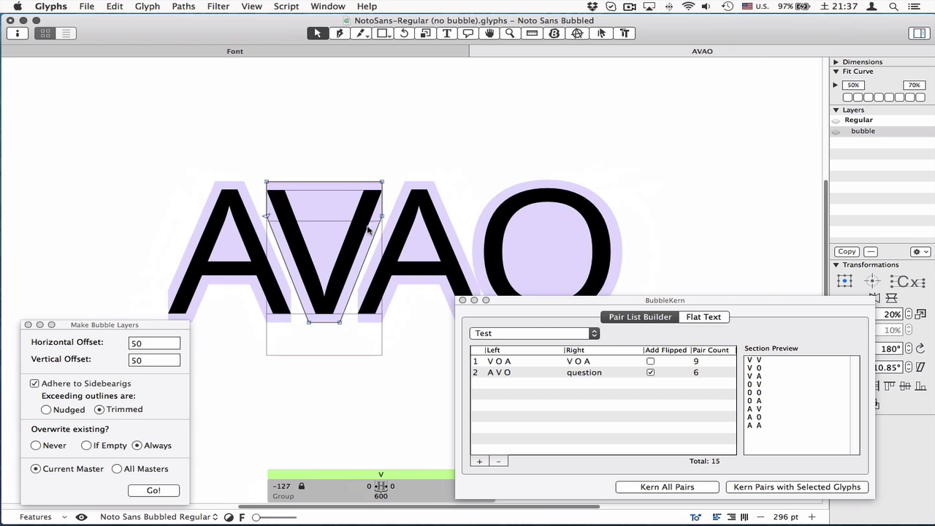
{"action": "left_click_drag", "start_coordinate": [334, 290], "coordinate": [268, 373]}
{"action": "key", "text": "super+Left"}
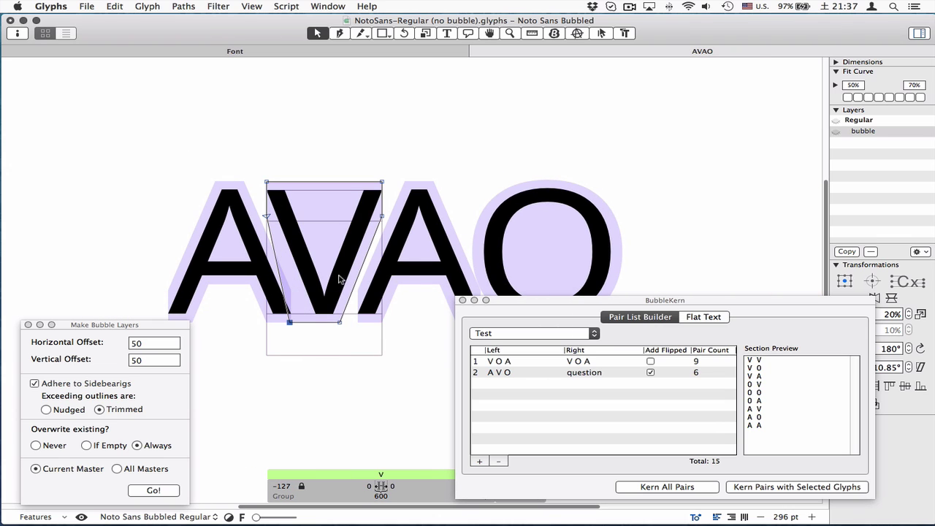
{"action": "left_click_drag", "start_coordinate": [377, 285], "coordinate": [307, 375]}
{"action": "key", "text": "super+Right"}
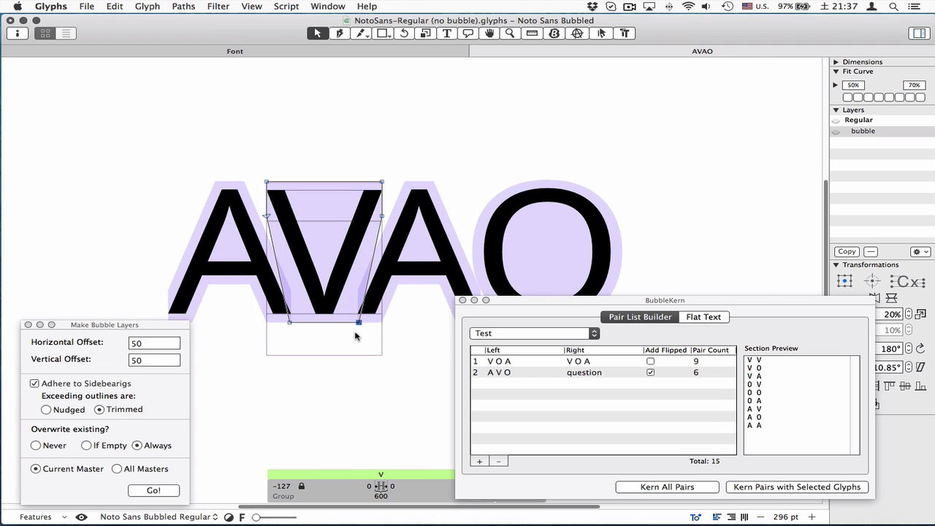
{"action": "key", "text": "space"}
{"action": "double_click", "coordinate": [223, 310]}
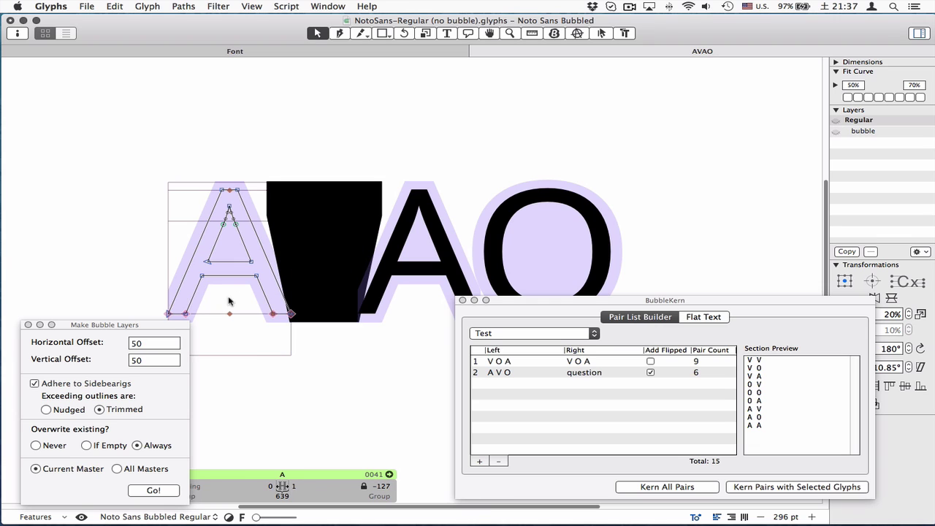
{"action": "double_click", "coordinate": [314, 241]}
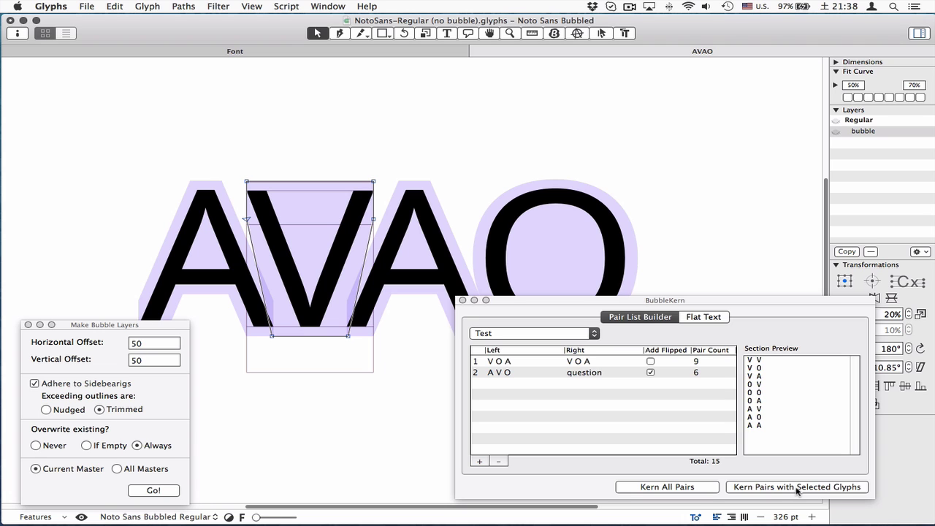
Kern pairs with selected glyphs, re-kerning the V to -85 and -84
{"action": "left_click", "coordinate": [797, 486]}
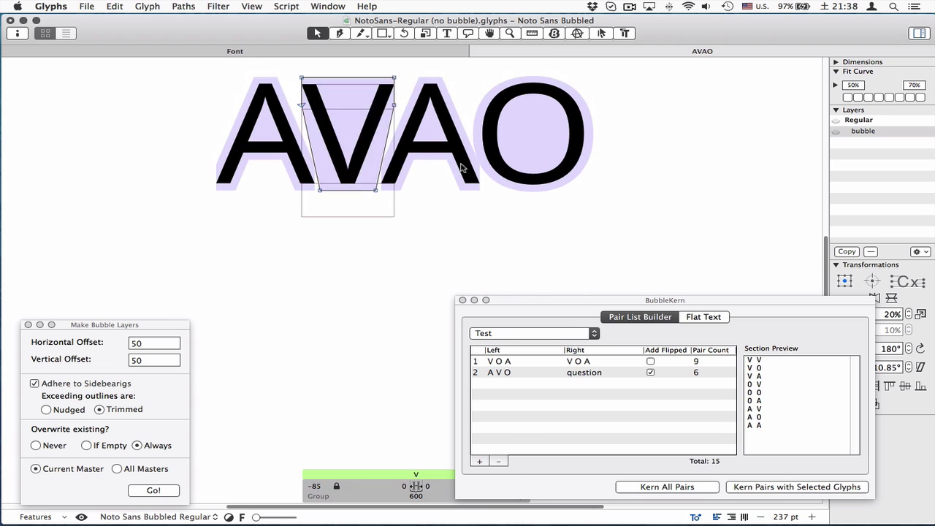
{"action": "left_click", "coordinate": [911, 126]}
{"action": "key", "text": "h"}
{"action": "scroll", "coordinate": [484, 146], "scroll_direction": "up", "scroll_amount": 3}
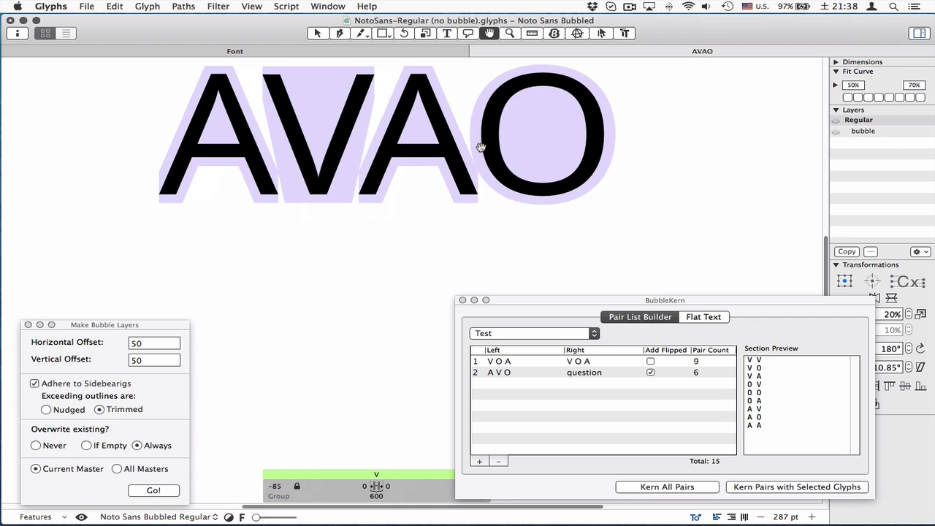
{"action": "left_click_drag", "start_coordinate": [485, 146], "coordinate": [371, 206]}
{"action": "scroll", "coordinate": [371, 205], "scroll_direction": "down", "scroll_amount": 2}
{"action": "key", "text": "v"}
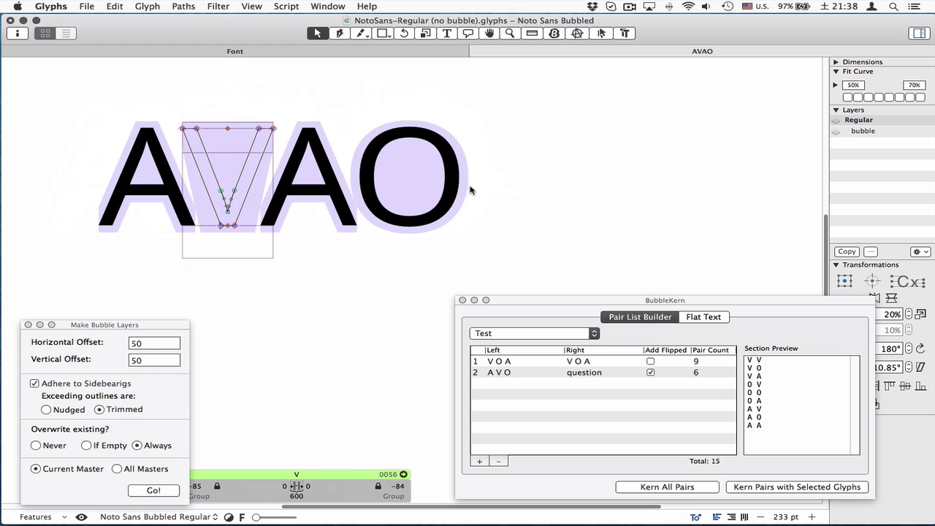
Add HH after AVAO in the text line and open the first H for editing
{"action": "key", "text": "t"}
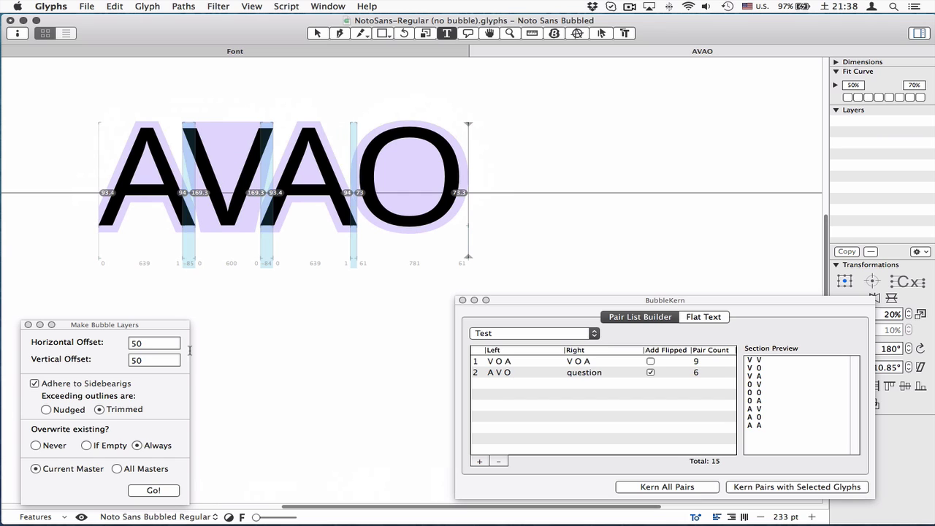
{"action": "type", "text": "H"}
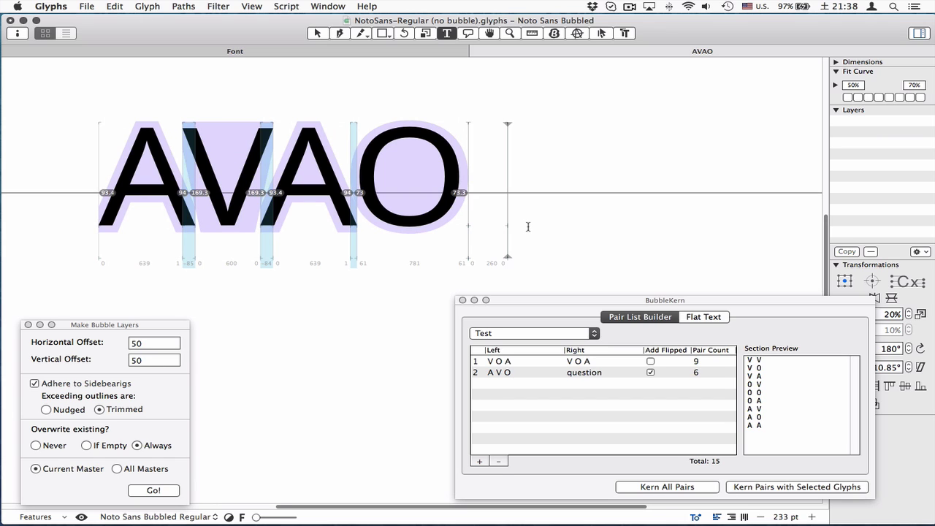
{"action": "type", "text": "H"}
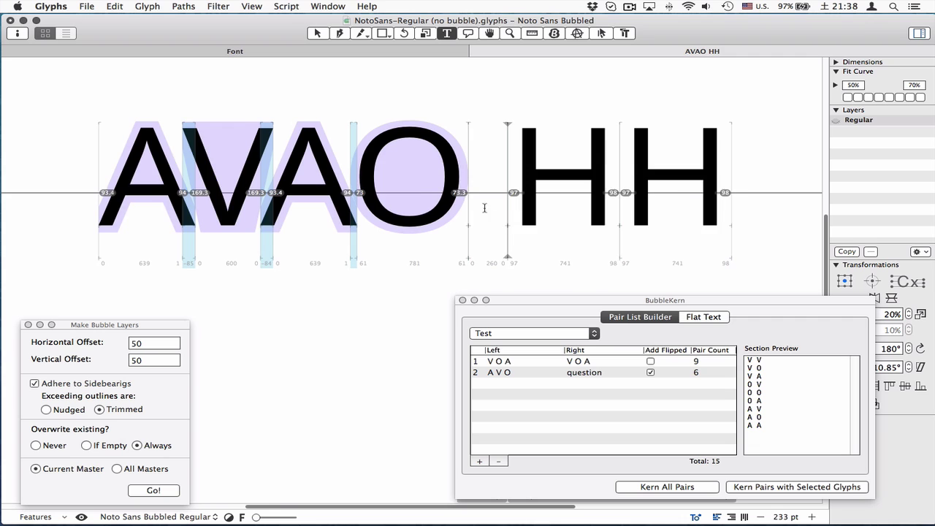
{"action": "scroll", "coordinate": [484, 208], "scroll_direction": "up", "scroll_amount": 3}
{"action": "double_click", "coordinate": [550, 215]}
{"action": "scroll", "coordinate": [574, 219], "scroll_direction": "right", "scroll_amount": 5}
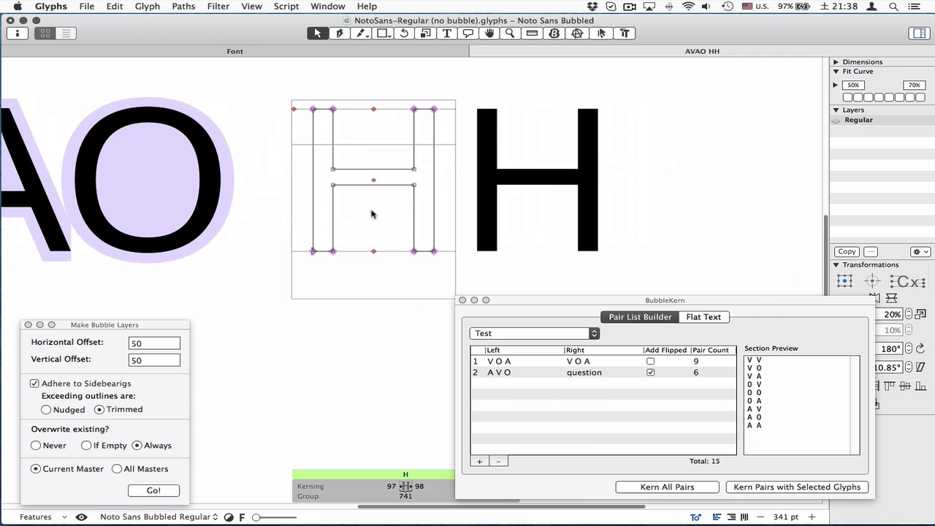
Generate the H's lilac bubble layer with Adhere to Sidebearings turned off
{"action": "left_click", "coordinate": [60, 383]}
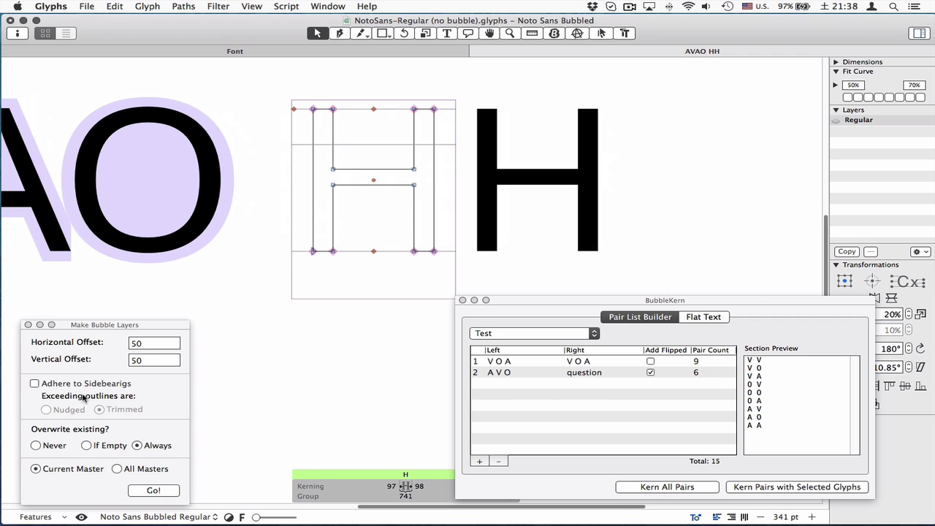
{"action": "left_click", "coordinate": [153, 490]}
{"action": "scroll", "coordinate": [398, 208], "scroll_direction": "up", "scroll_amount": 5}
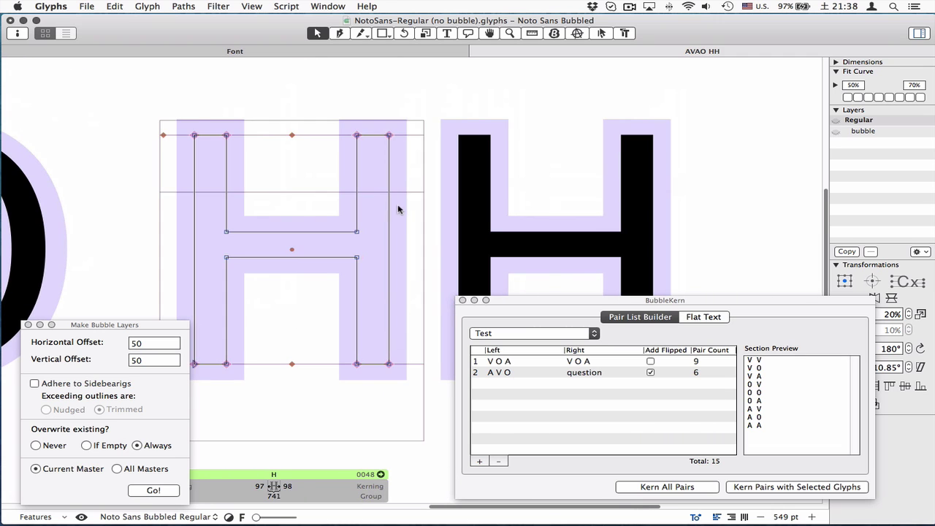
{"action": "scroll", "coordinate": [397, 207], "scroll_direction": "down", "scroll_amount": 3}
Add H to both sides of row 1 and the Left of row 2, then kern all 22 pairs
{"action": "double_click", "coordinate": [513, 361]}
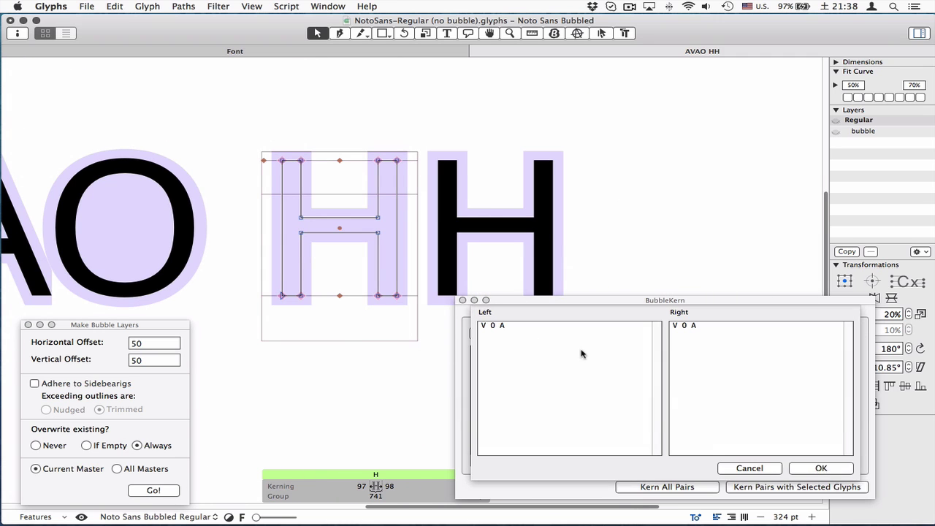
{"action": "left_click", "coordinate": [581, 355]}
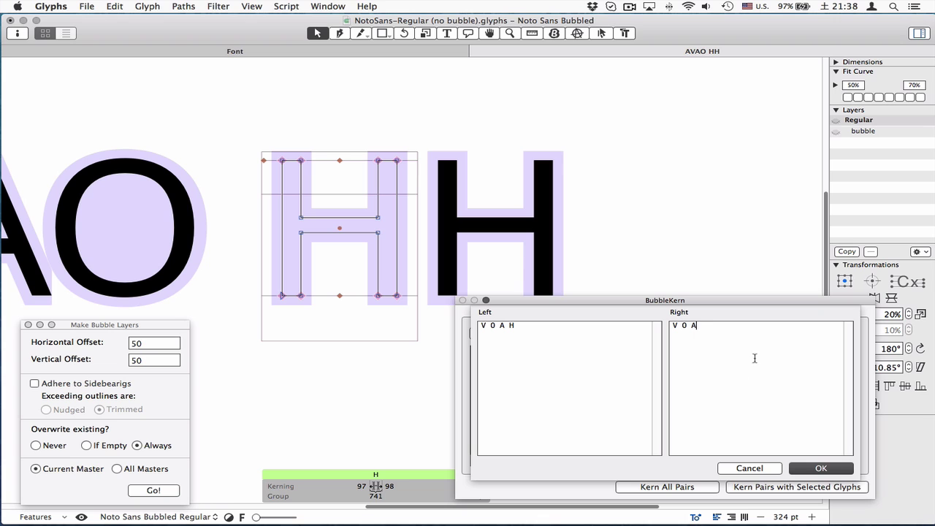
{"action": "left_click", "coordinate": [821, 468]}
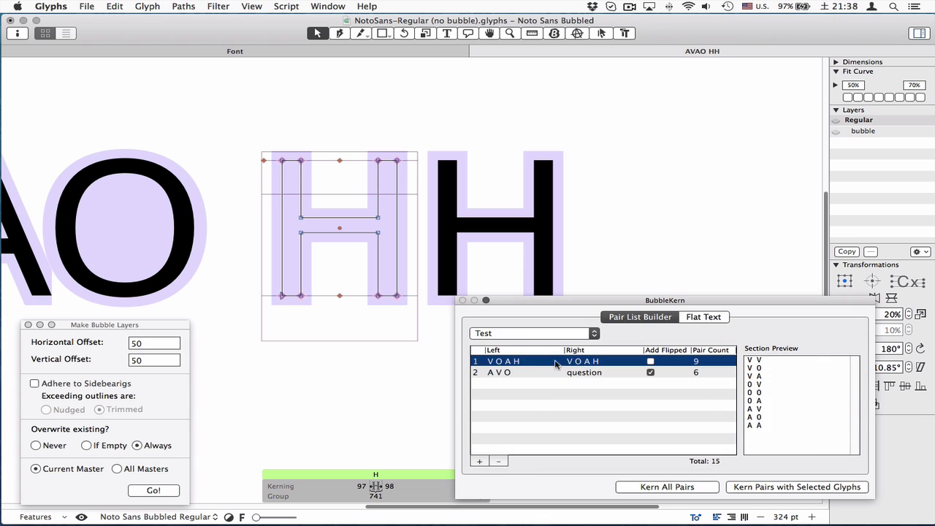
{"action": "double_click", "coordinate": [526, 373]}
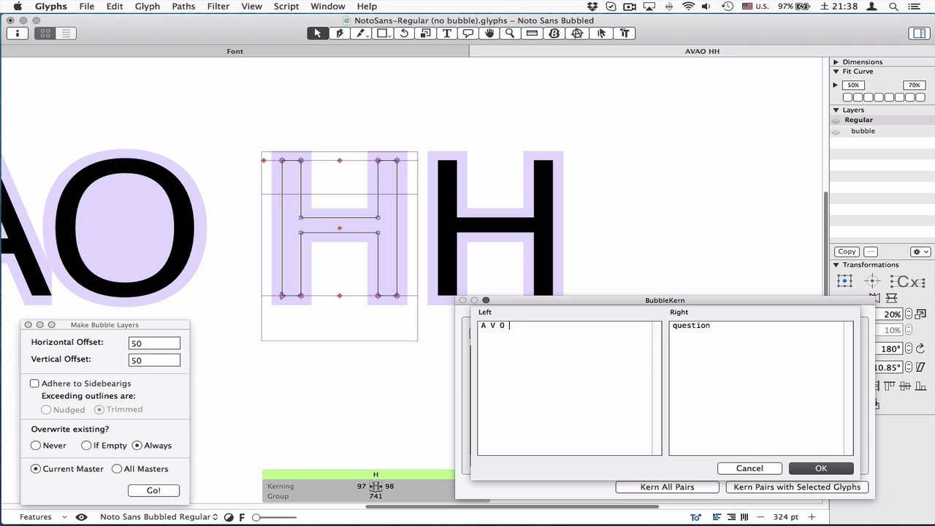
{"action": "type", "text": "H"}
{"action": "left_click", "coordinate": [826, 470]}
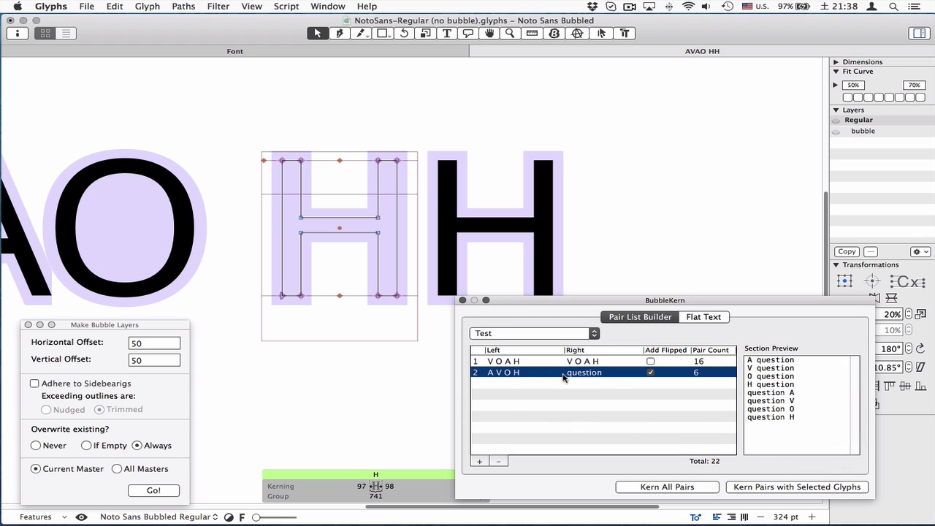
{"action": "left_click", "coordinate": [664, 487]}
Type two more H's to read AVAO HHHH and inspect the -95 H–H kerning
{"action": "left_click", "coordinate": [584, 203]}
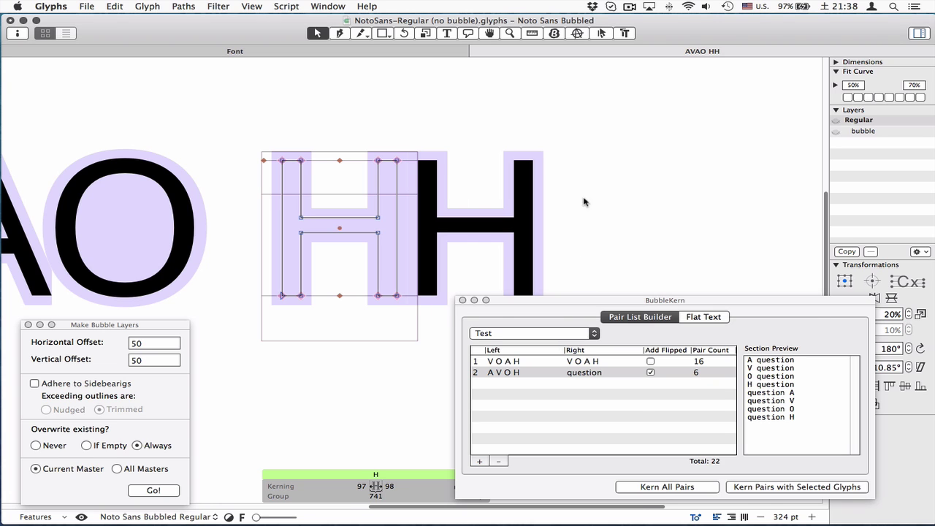
{"action": "scroll", "coordinate": [568, 211], "scroll_direction": "down", "scroll_amount": 3}
{"action": "scroll", "coordinate": [516, 228], "scroll_direction": "up", "scroll_amount": 2}
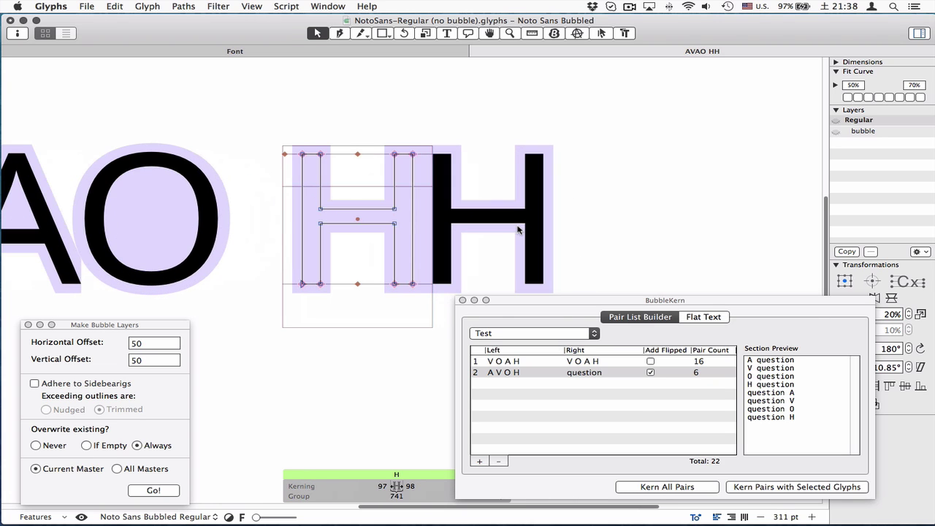
{"action": "scroll", "coordinate": [472, 241], "scroll_direction": "up", "scroll_amount": 2}
{"action": "type", "text": "t"}
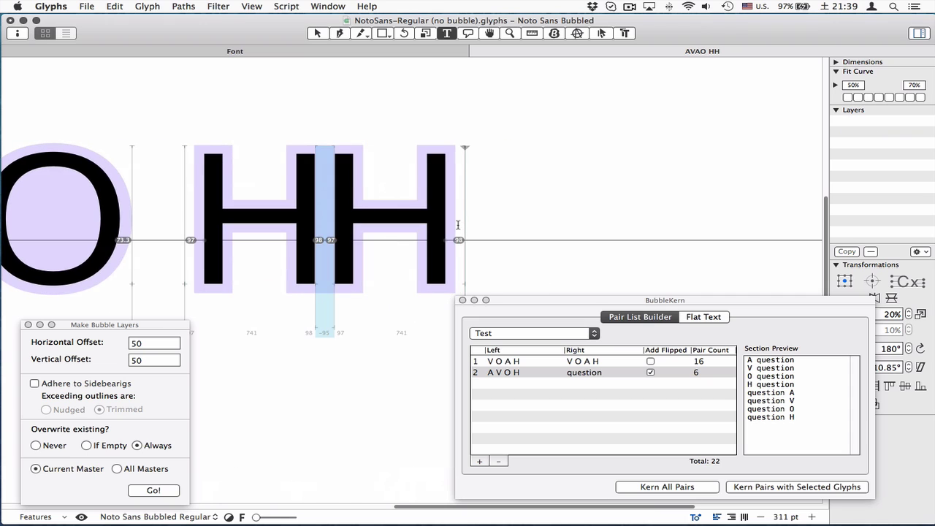
{"action": "type", "text": "HH"}
{"action": "key", "text": "Left"}
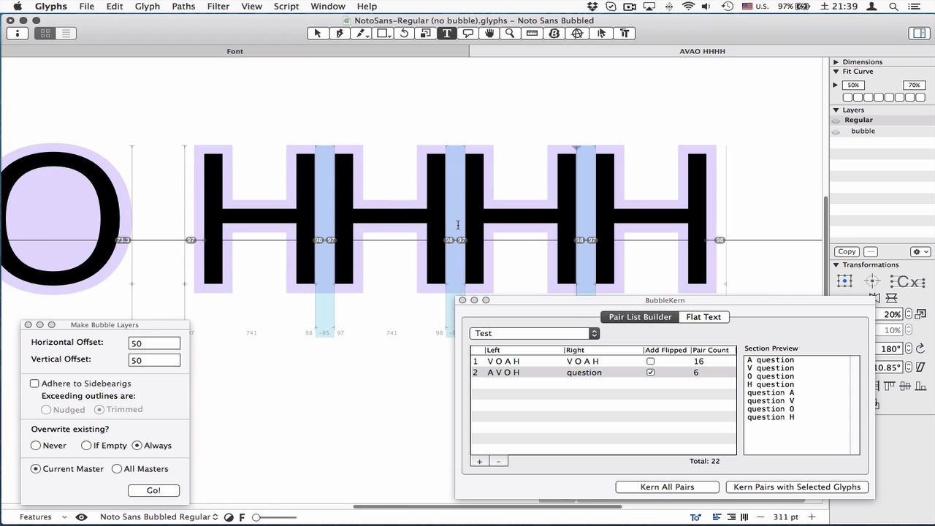
{"action": "key", "text": "space"}
{"action": "left_click_drag", "start_coordinate": [559, 194], "coordinate": [372, 192]}
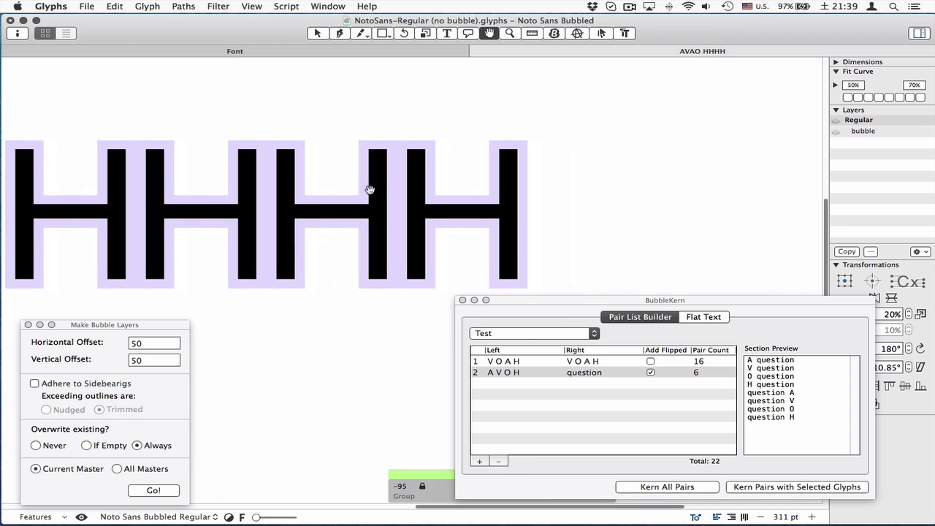
{"action": "scroll", "coordinate": [417, 191], "scroll_direction": "down", "scroll_amount": 2}
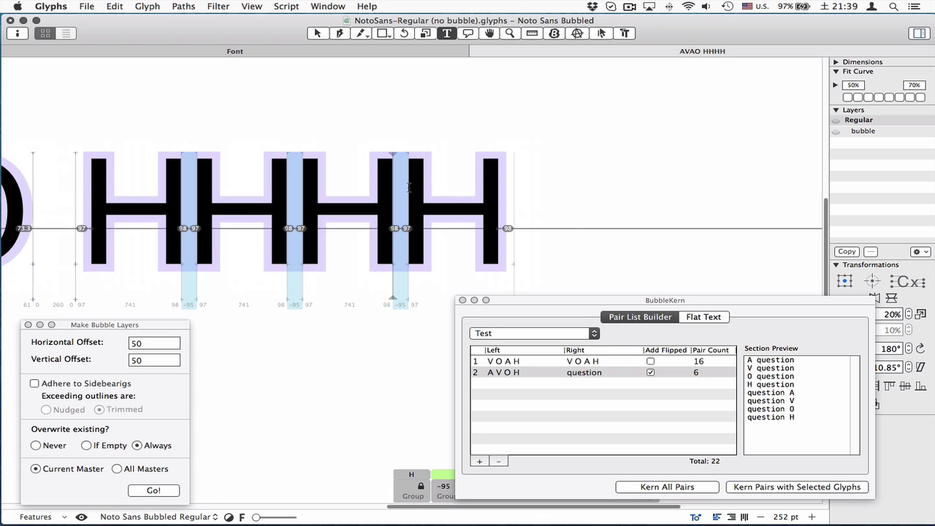
{"action": "scroll", "coordinate": [420, 188], "scroll_direction": "up", "scroll_amount": 2}
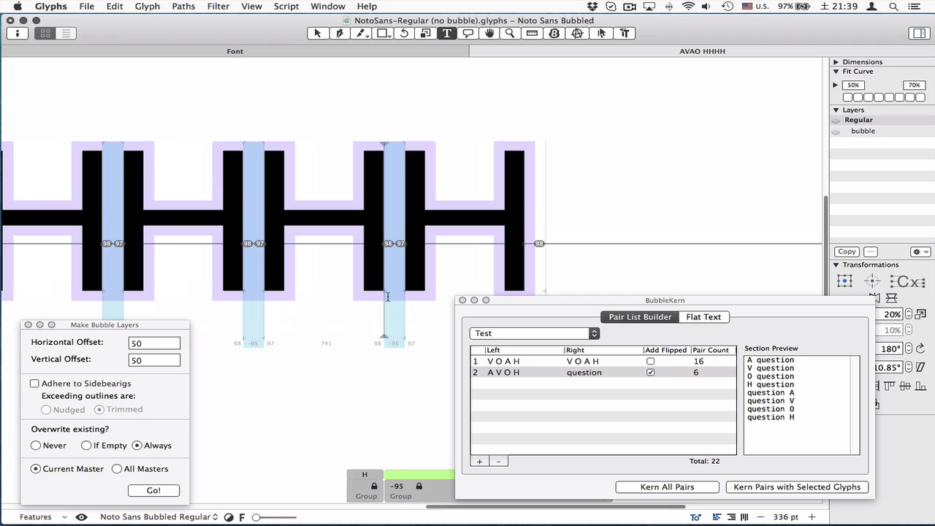
{"action": "scroll", "coordinate": [388, 294], "scroll_direction": "down", "scroll_amount": 2}
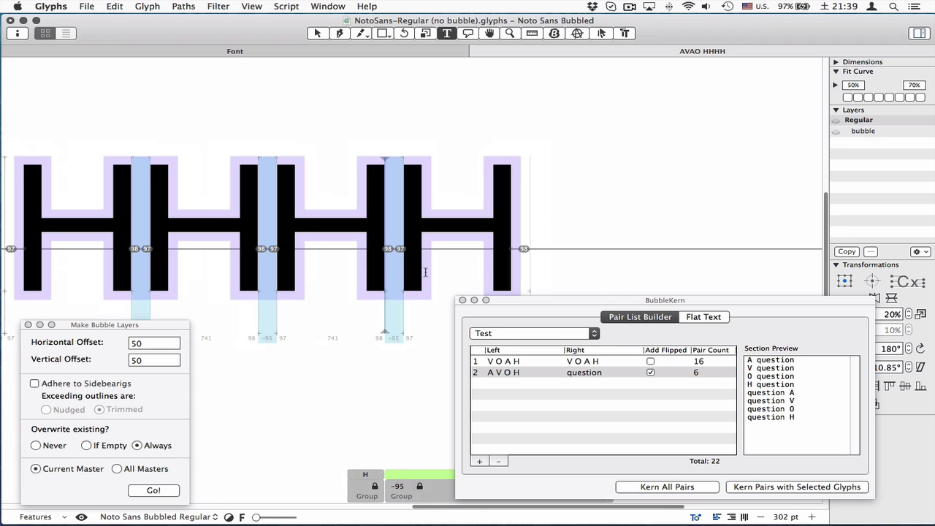
{"action": "scroll", "coordinate": [425, 272], "scroll_direction": "up", "scroll_amount": 3}
{"action": "scroll", "coordinate": [463, 146], "scroll_direction": "up", "scroll_amount": 4}
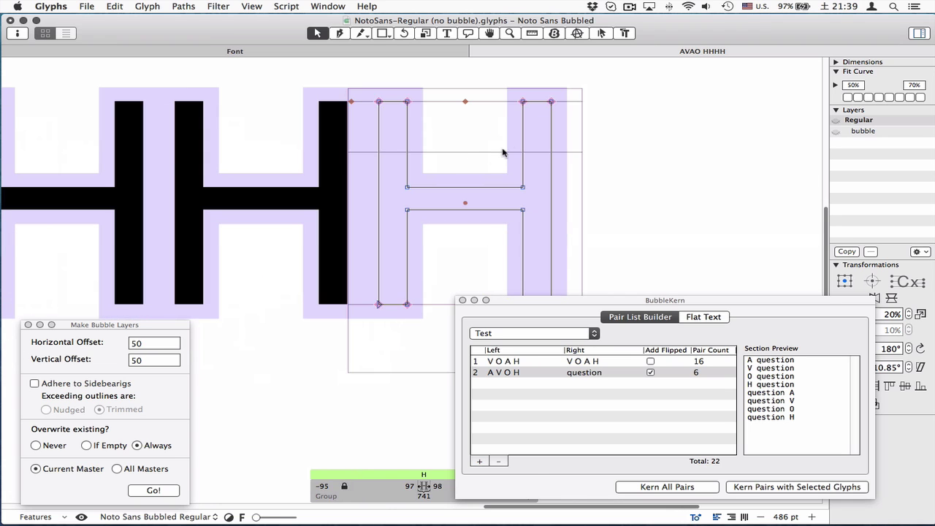
Delete the -95 kerning value between the H's
{"action": "left_click", "coordinate": [333, 486]}
{"action": "key", "text": "BackSpace"}
{"action": "key", "text": "Return"}
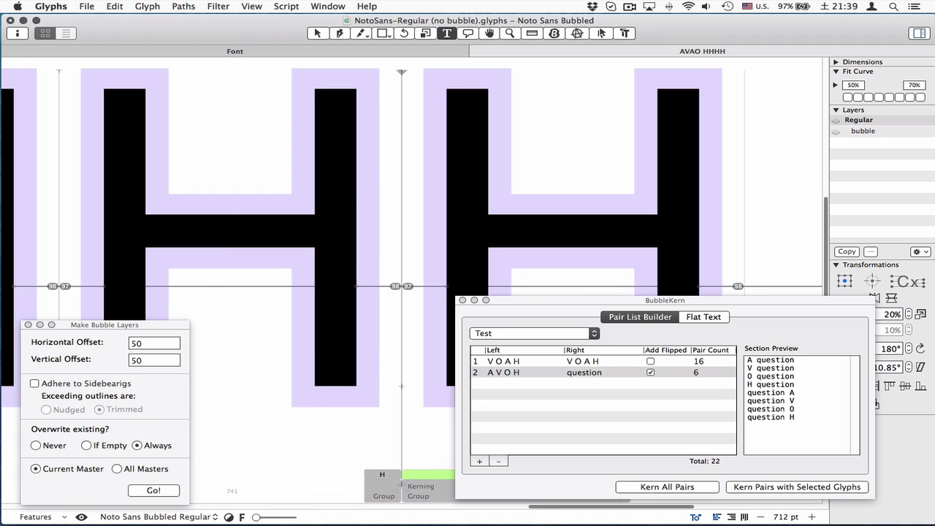
{"action": "scroll", "coordinate": [441, 280], "scroll_direction": "down", "scroll_amount": 3}
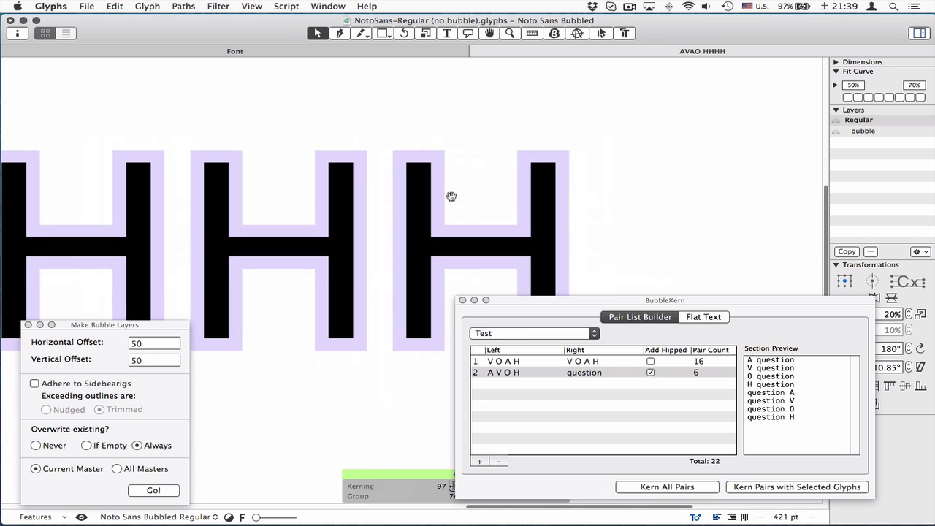
{"action": "key", "text": "Escape"}
{"action": "scroll", "coordinate": [256, 252], "scroll_direction": "up", "scroll_amount": 2}
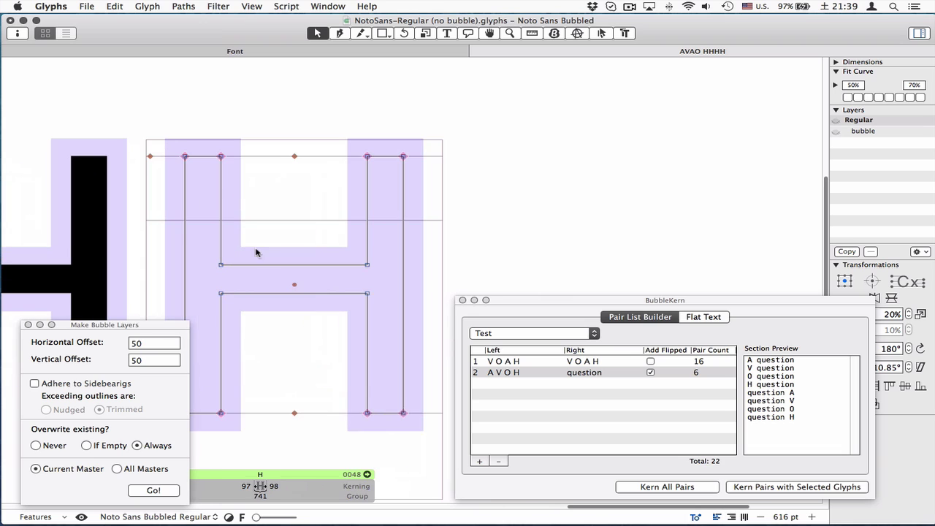
Regenerate the H bubble with Adhere to Sidebearings on and exceeding outlines Nudged
{"action": "left_click", "coordinate": [51, 384]}
{"action": "left_click", "coordinate": [49, 410]}
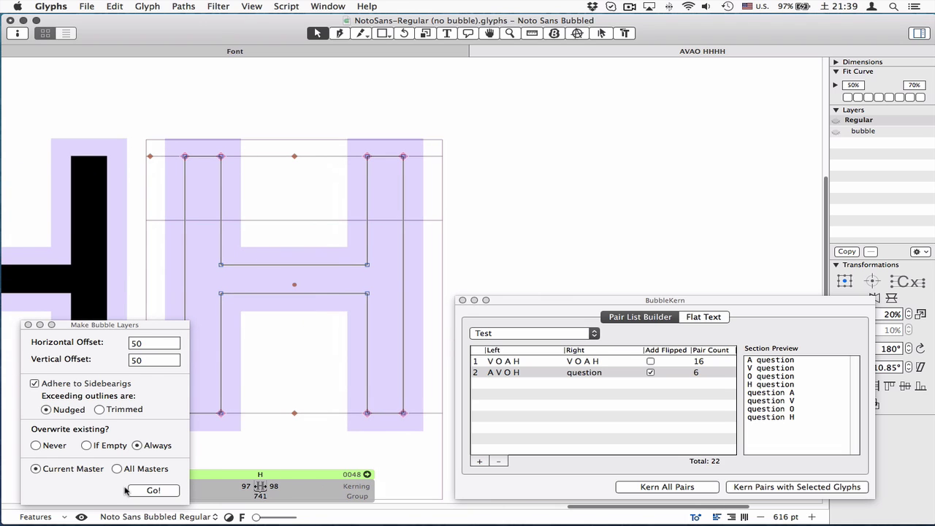
{"action": "left_click", "coordinate": [151, 493]}
{"action": "key", "text": "space"}
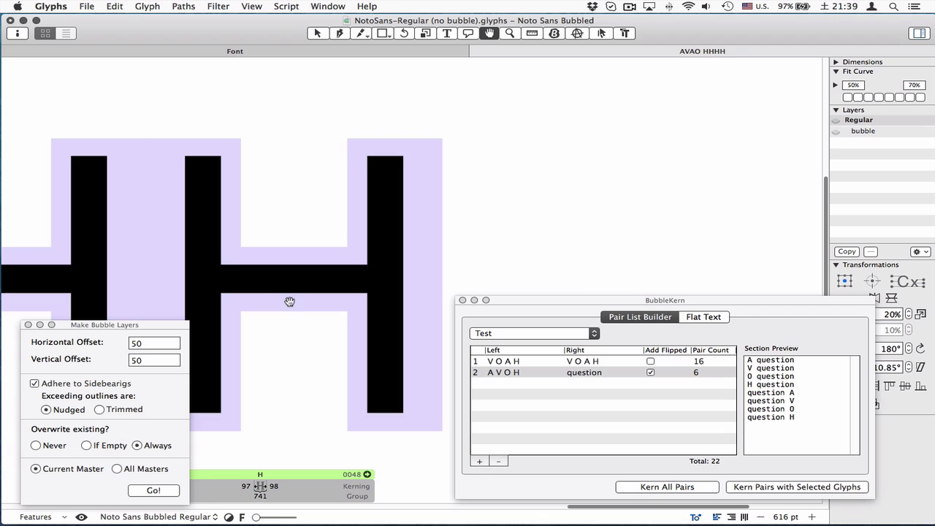
{"action": "scroll", "coordinate": [366, 255], "scroll_direction": "down", "scroll_amount": 3}
{"action": "scroll", "coordinate": [465, 205], "scroll_direction": "down", "scroll_amount": 3}
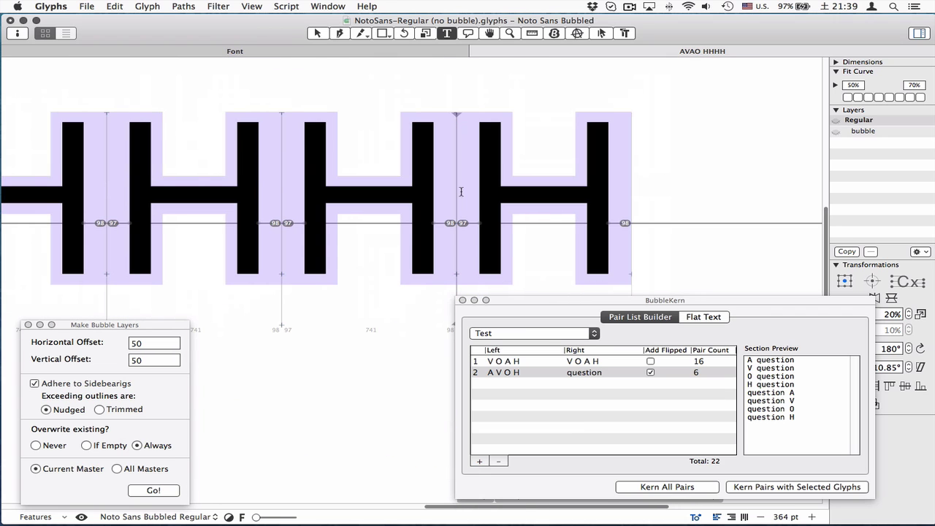
{"action": "double_click", "coordinate": [452, 260]}
{"action": "scroll", "coordinate": [348, 273], "scroll_direction": "right", "scroll_amount": 3}
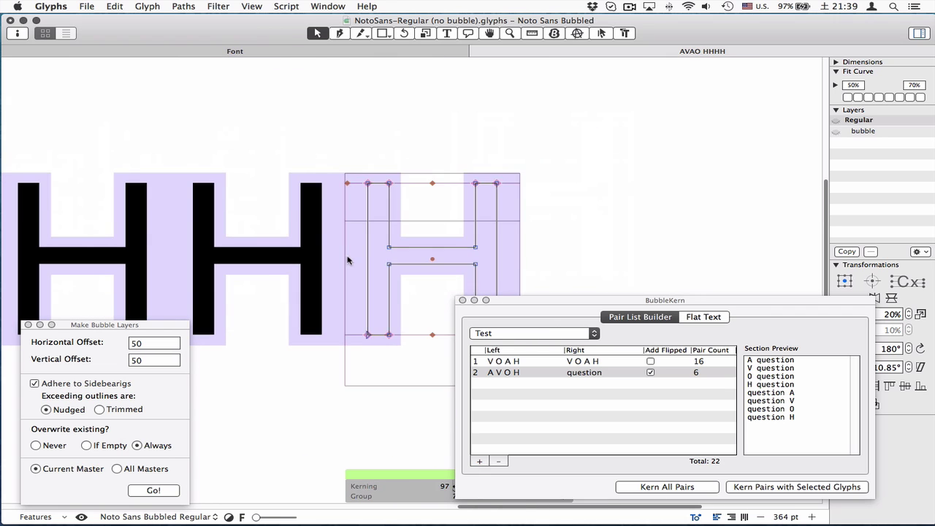
{"action": "key", "text": "space"}
{"action": "scroll", "coordinate": [347, 236], "scroll_direction": "down", "scroll_amount": 1}
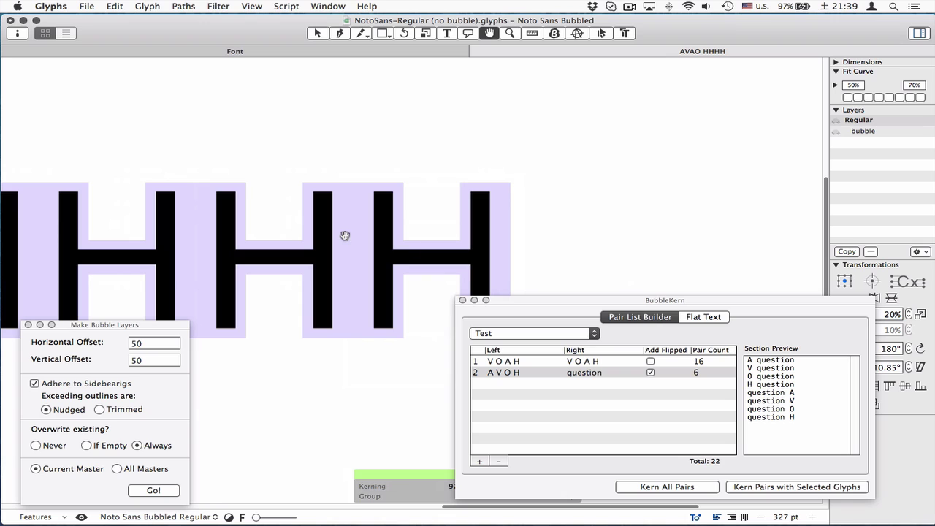
{"action": "scroll", "coordinate": [363, 277], "scroll_direction": "up", "scroll_amount": 3}
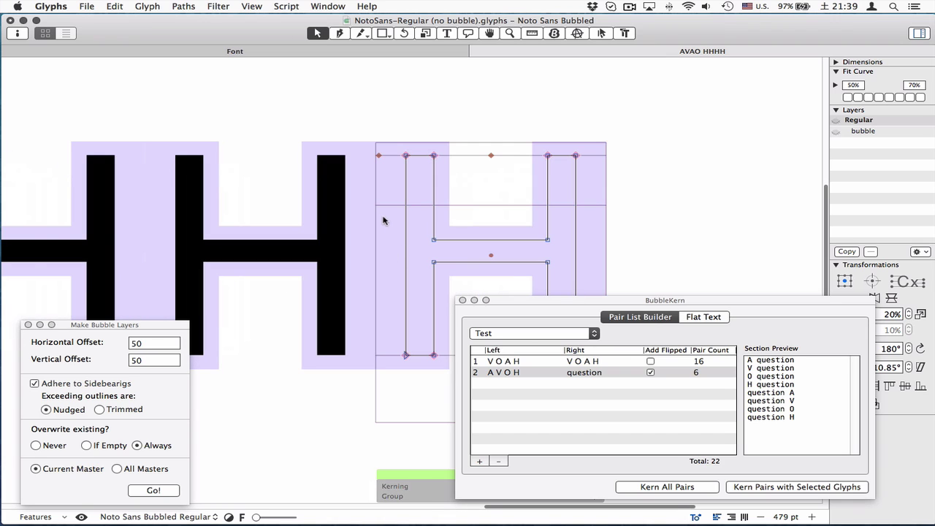
Delete the H bubble's inner counters so the bubble is solid
{"action": "left_click", "coordinate": [878, 134]}
{"action": "left_click_drag", "start_coordinate": [585, 115], "coordinate": [396, 436]}
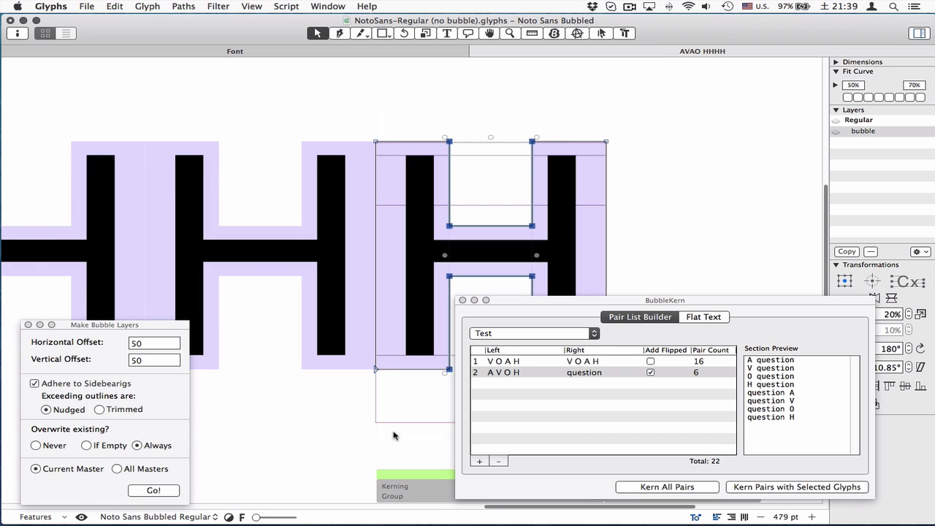
{"action": "key", "text": "BackSpace"}
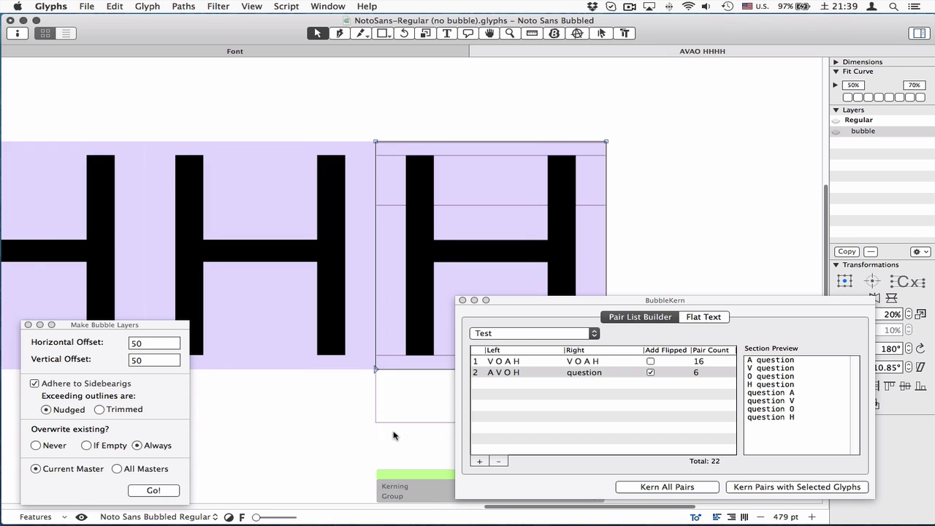
Cancel the pair-row edit sheet unchanged and return to the Regular layer
{"action": "double_click", "coordinate": [525, 362]}
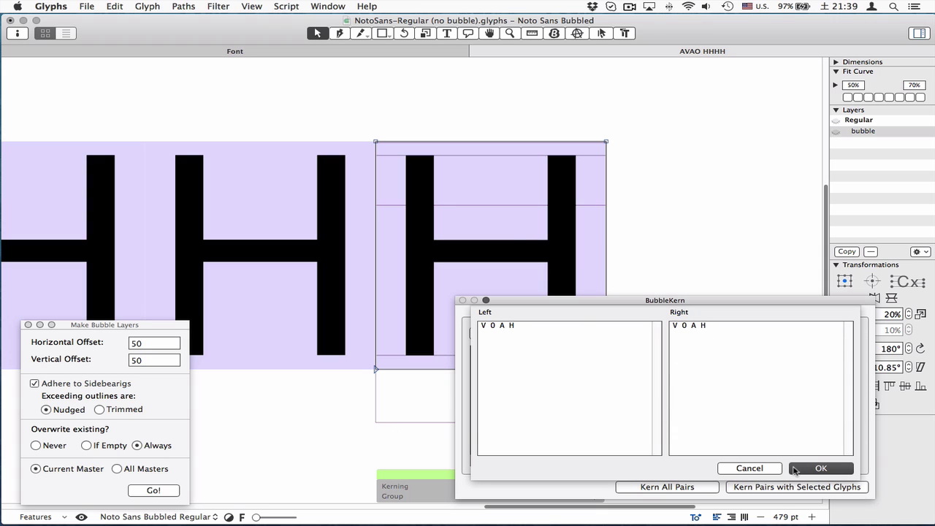
{"action": "left_click", "coordinate": [743, 468]}
{"action": "key", "text": "space"}
{"action": "scroll", "coordinate": [434, 229], "scroll_direction": "down", "scroll_amount": 5}
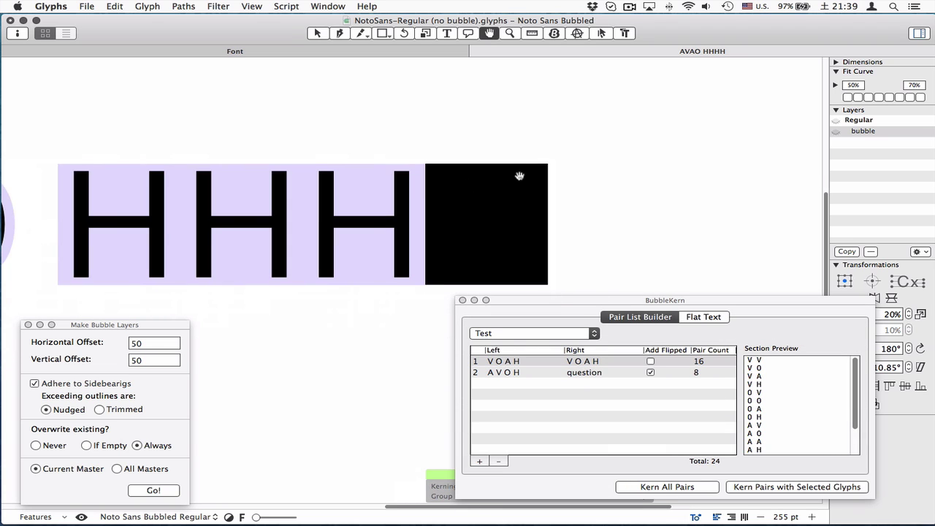
{"action": "scroll", "coordinate": [149, 227], "scroll_direction": "up", "scroll_amount": 3}
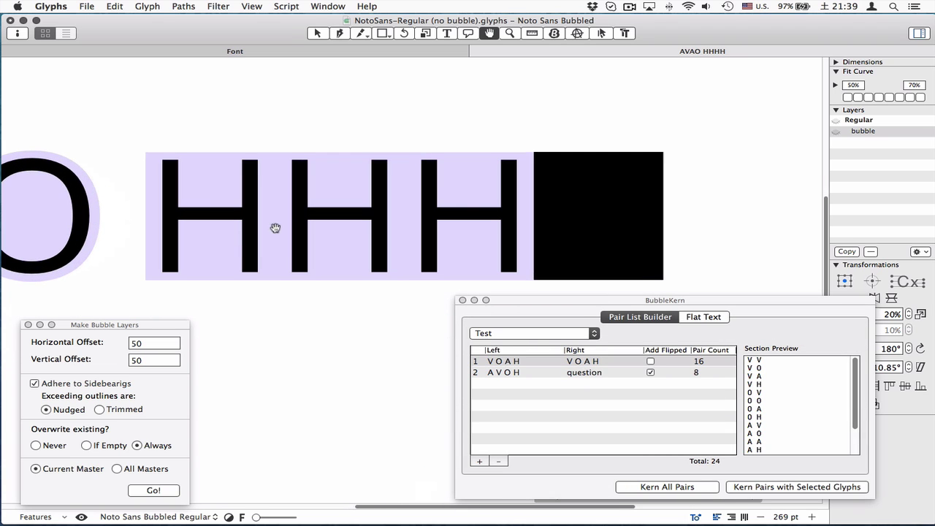
{"action": "left_click", "coordinate": [902, 124]}
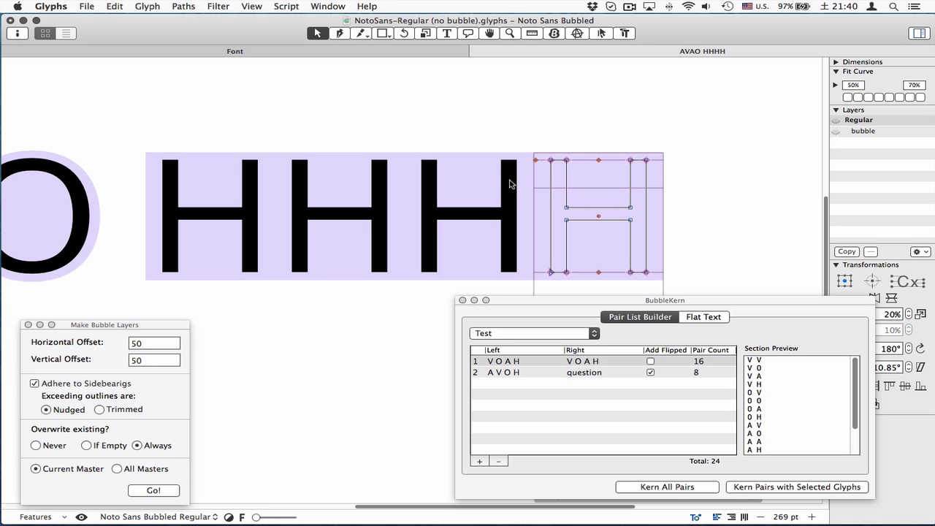
Type a question mark after HHHH in the text line
{"action": "scroll", "coordinate": [509, 184], "scroll_direction": "down", "scroll_amount": 3}
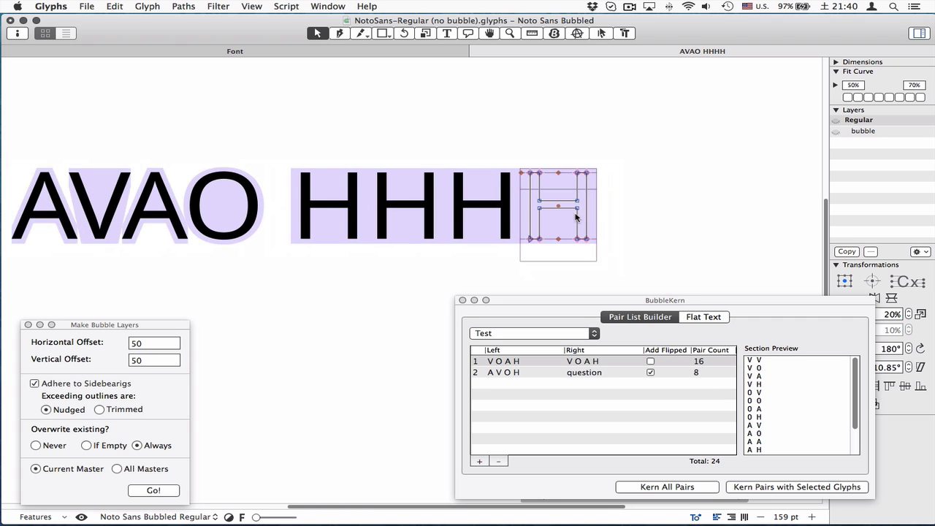
{"action": "scroll", "coordinate": [575, 217], "scroll_direction": "up", "scroll_amount": 3}
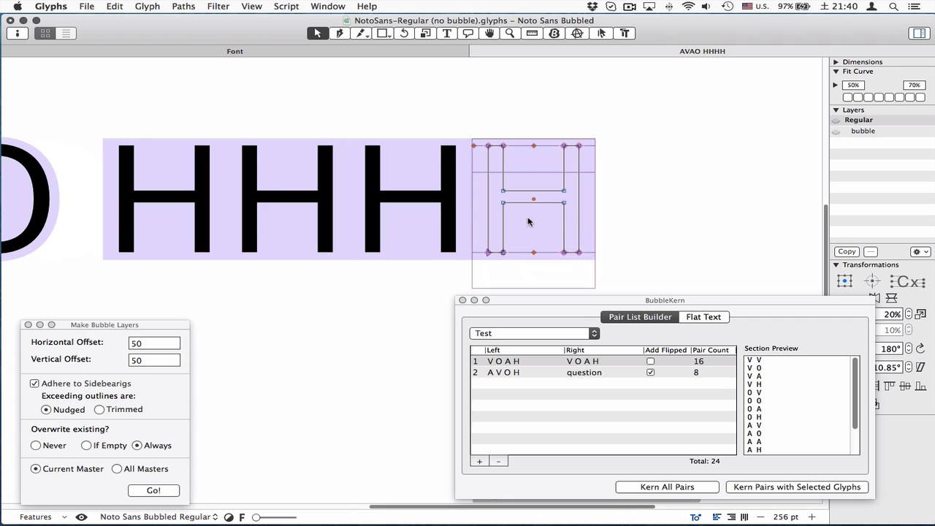
{"action": "scroll", "coordinate": [529, 222], "scroll_direction": "down", "scroll_amount": 3}
{"action": "scroll", "coordinate": [310, 234], "scroll_direction": "down", "scroll_amount": 2}
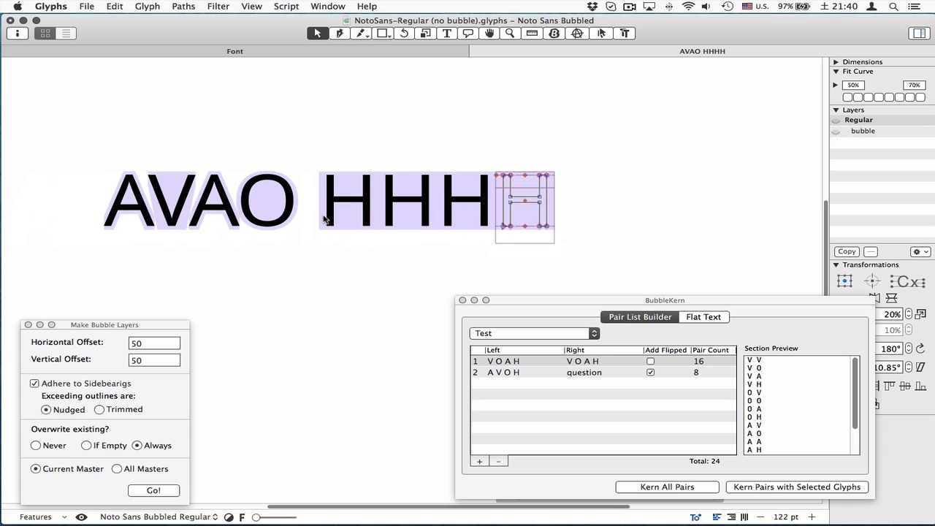
{"action": "scroll", "coordinate": [324, 219], "scroll_direction": "up", "scroll_amount": 2}
{"action": "scroll", "coordinate": [336, 241], "scroll_direction": "down", "scroll_amount": 2}
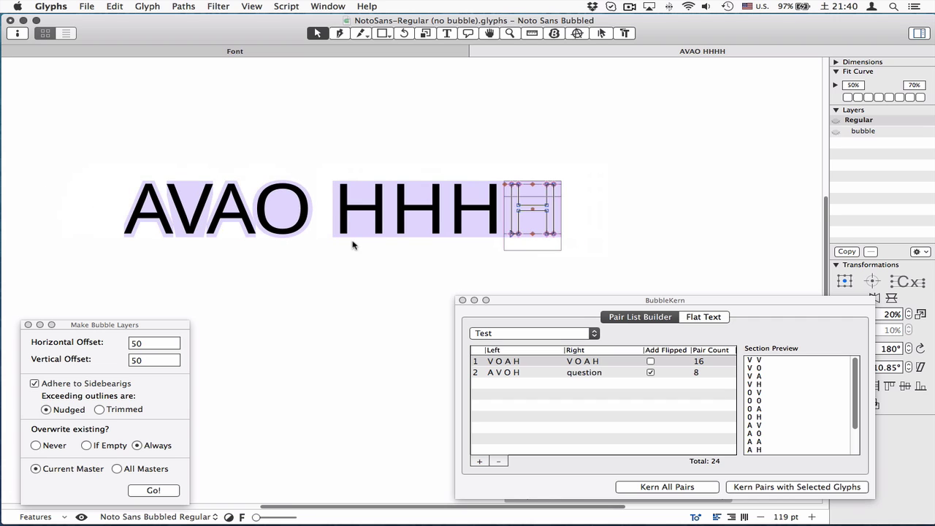
{"action": "key", "text": "h"}
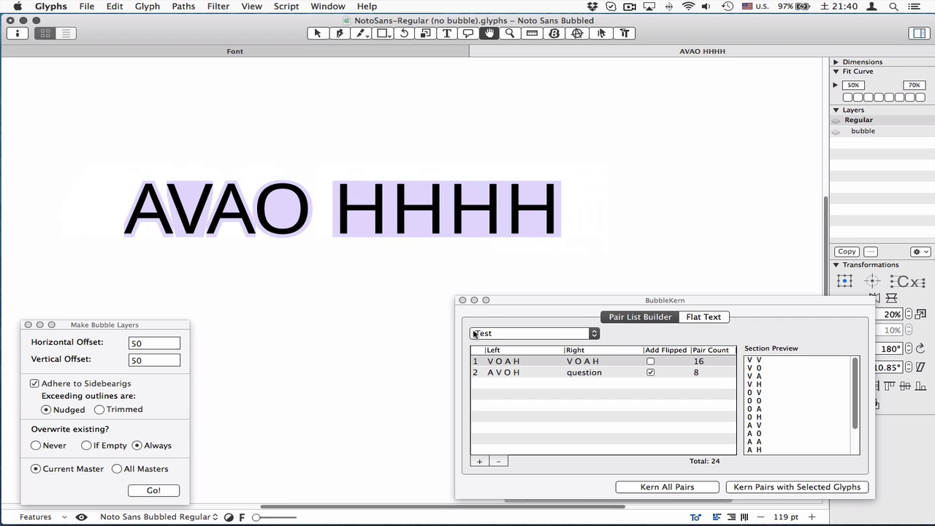
{"action": "type", "text": "t"}
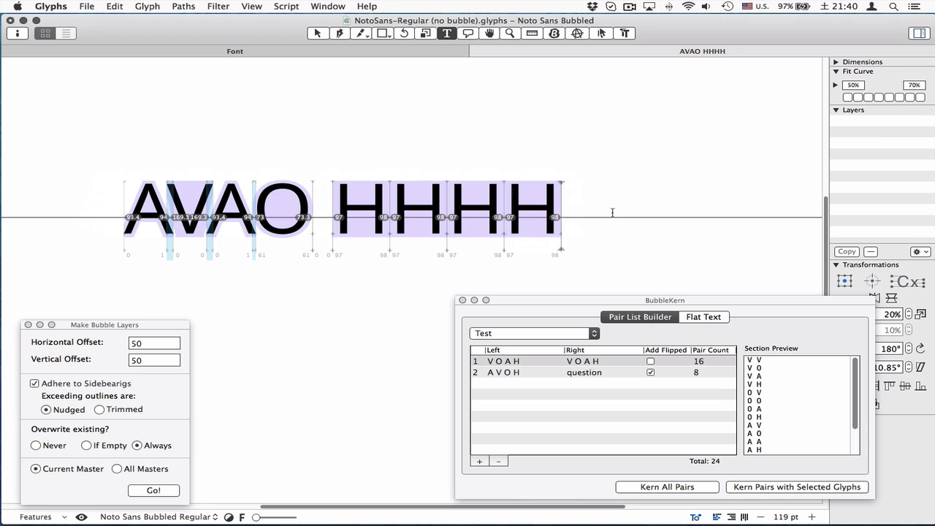
{"action": "type", "text": " ?"}
Generate a bubble layer around the question mark with Adhere to Sidebearings turned off
{"action": "key", "text": "Escape"}
{"action": "scroll", "coordinate": [612, 215], "scroll_direction": "up", "scroll_amount": 10}
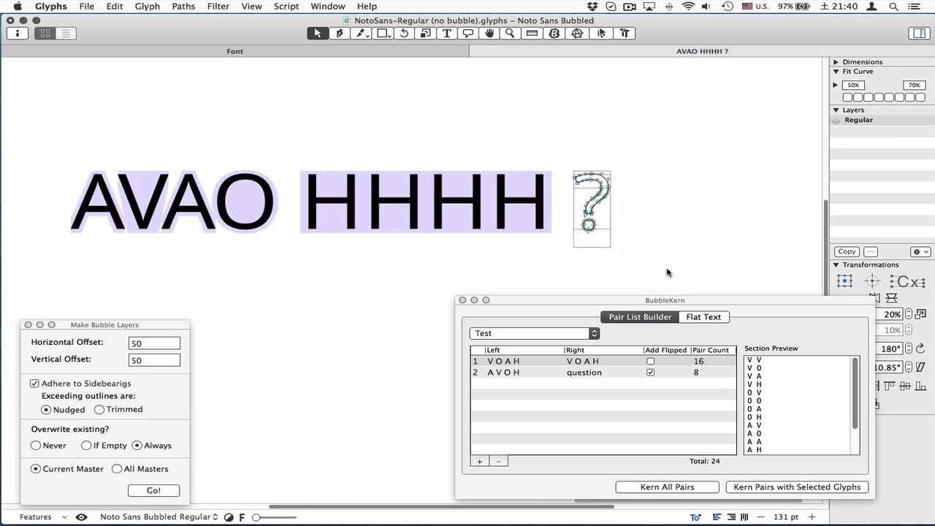
{"action": "scroll", "coordinate": [359, 201], "scroll_direction": "up", "scroll_amount": 6}
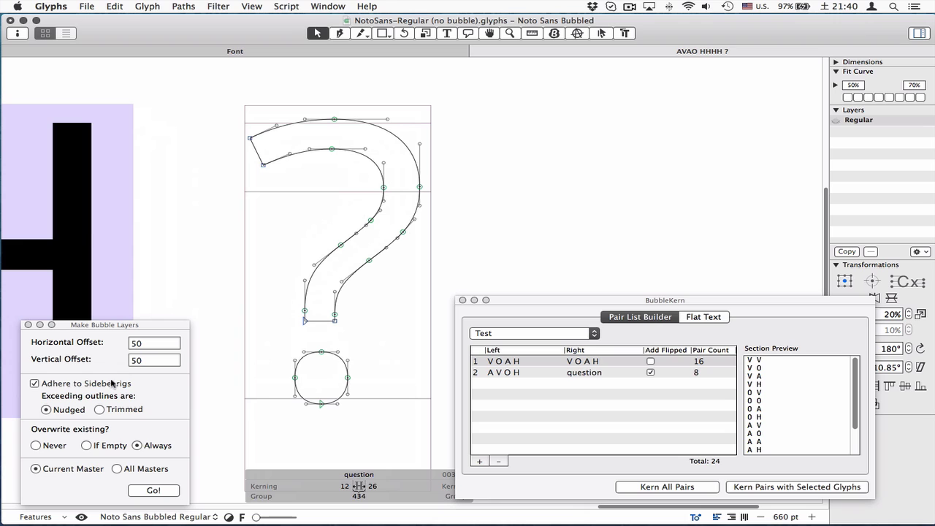
{"action": "left_click", "coordinate": [63, 385]}
{"action": "left_click", "coordinate": [162, 491]}
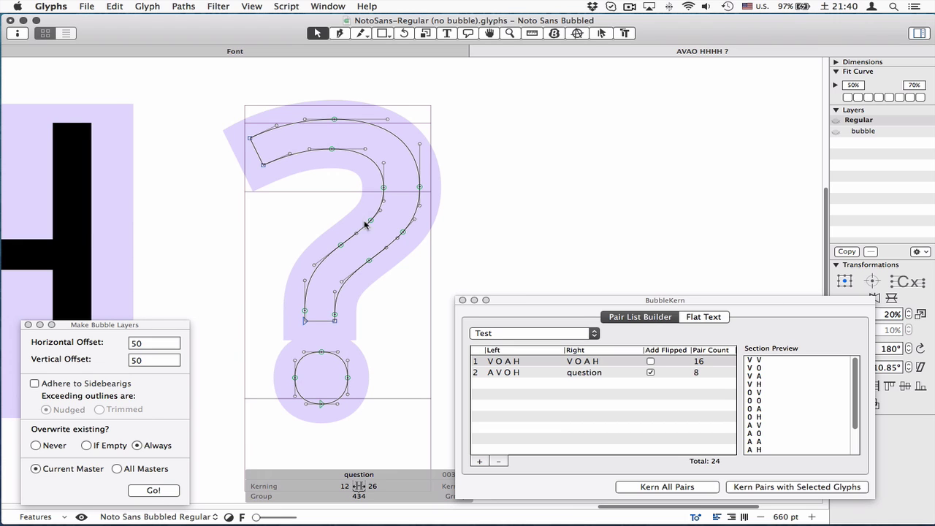
Re-enable Adhere to Sidebearings and regenerate the bubble with Trimmed, then Nudged outlines
{"action": "scroll", "coordinate": [365, 226], "scroll_direction": "up", "scroll_amount": 1}
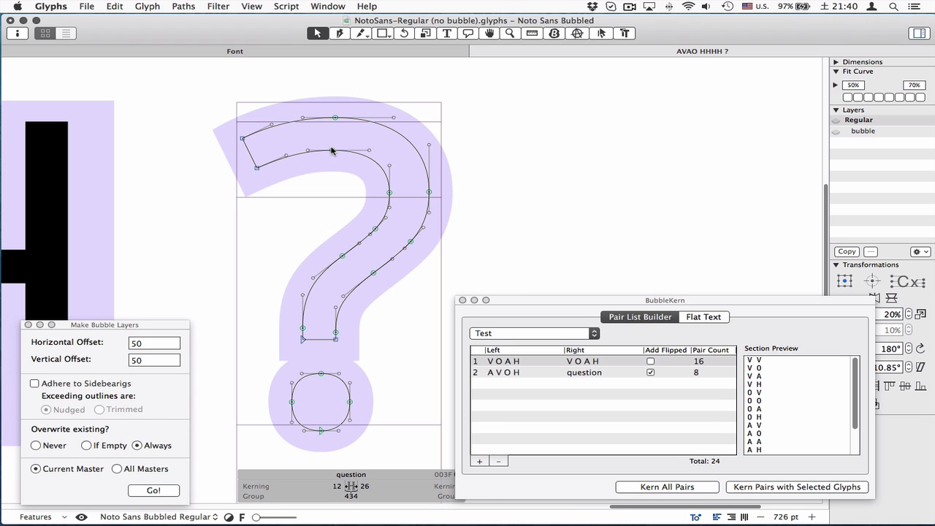
{"action": "left_click", "coordinate": [86, 385]}
{"action": "left_click", "coordinate": [99, 410]}
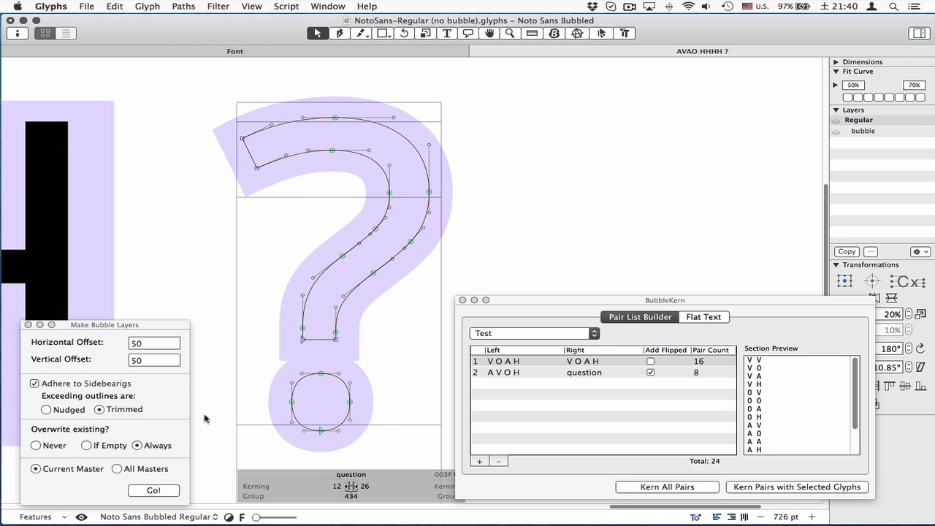
{"action": "left_click", "coordinate": [155, 491]}
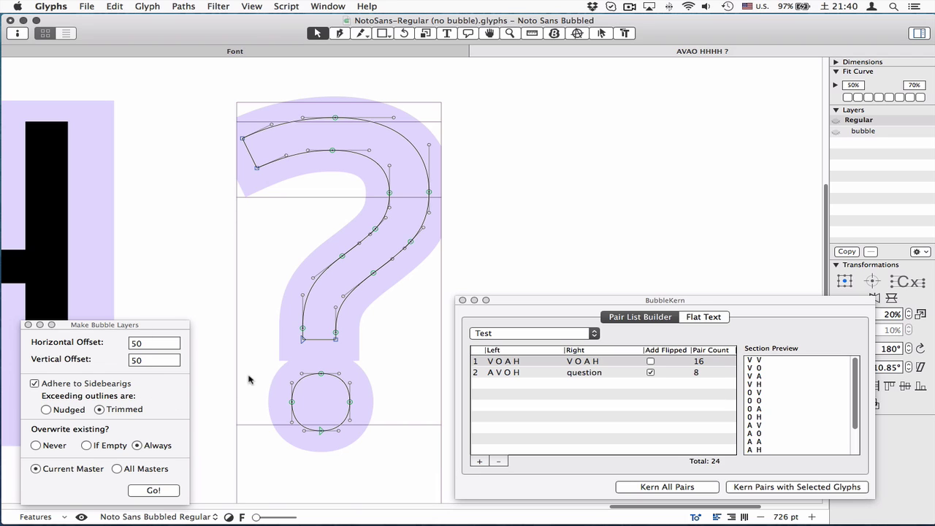
{"action": "left_click", "coordinate": [69, 409]}
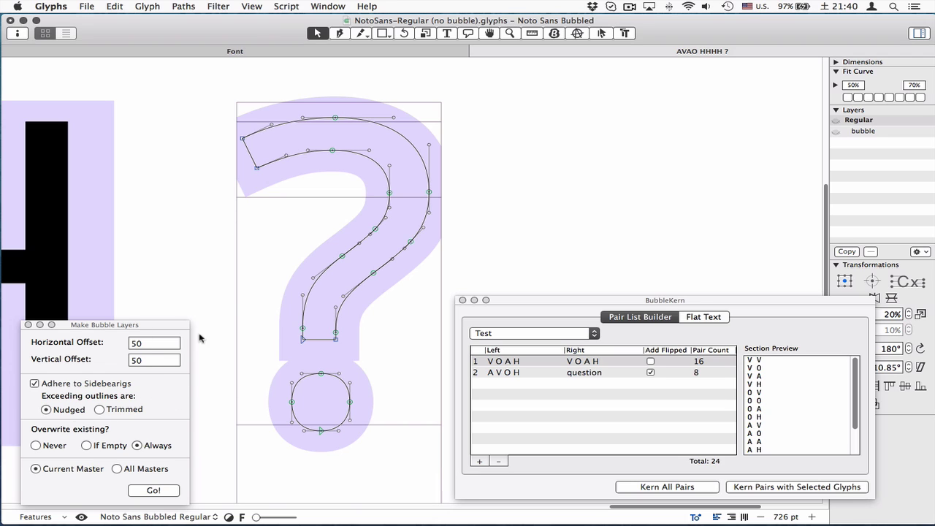
{"action": "left_click", "coordinate": [161, 491]}
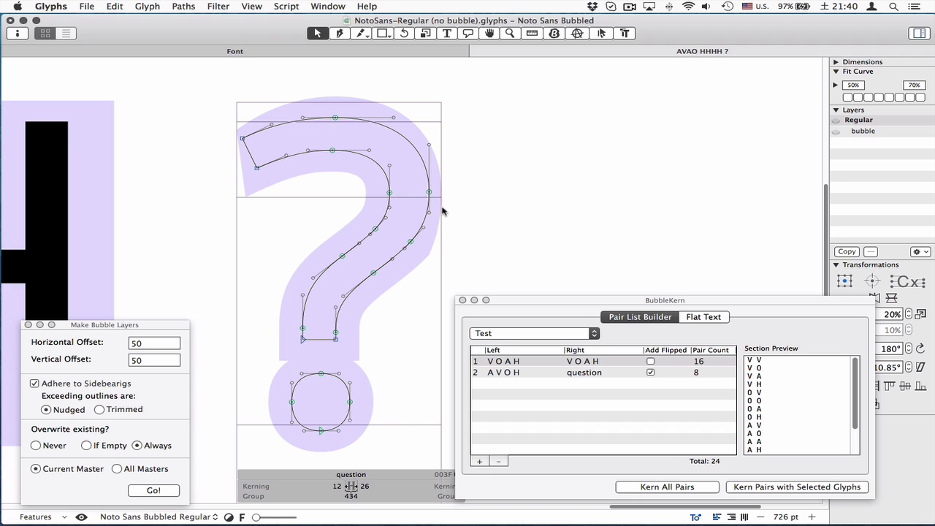
{"action": "scroll", "coordinate": [321, 132], "scroll_direction": "up", "scroll_amount": 3}
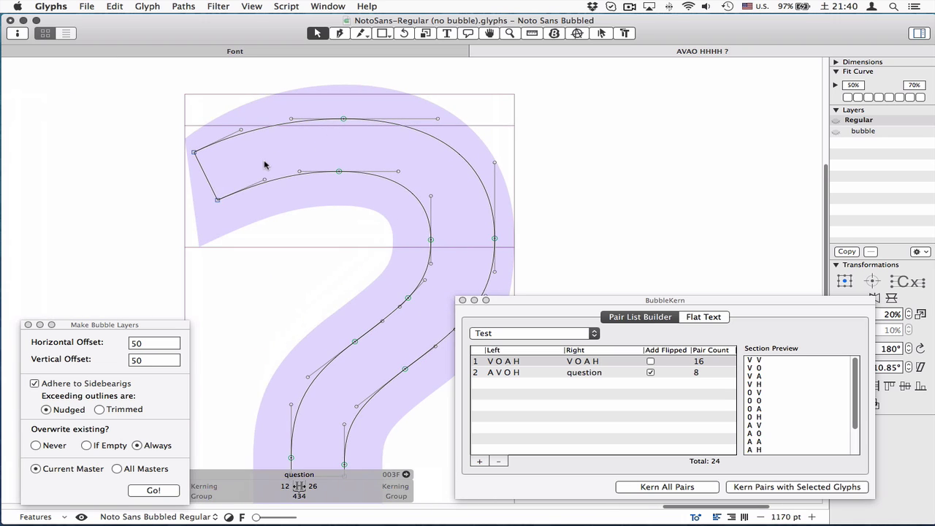
{"action": "scroll", "coordinate": [272, 166], "scroll_direction": "down", "scroll_amount": 3}
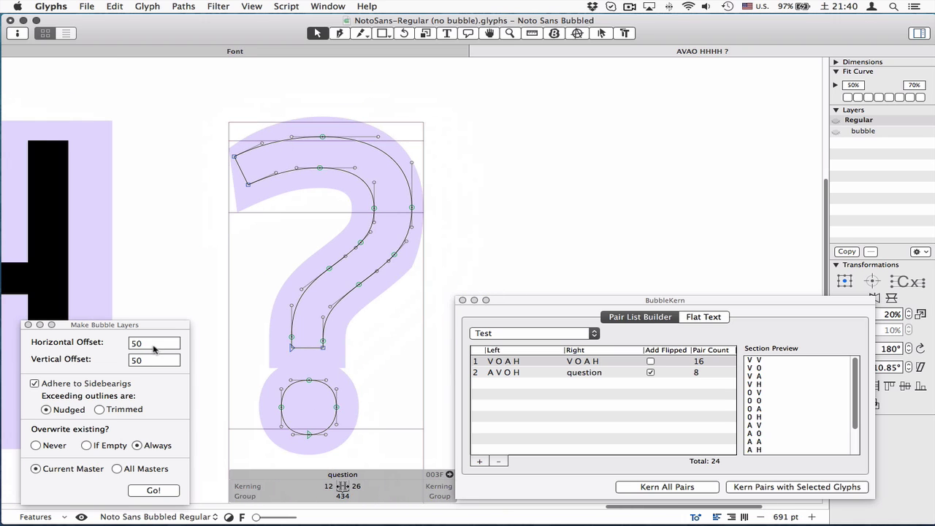
Set horizontal and vertical offsets to 10 and regenerate the bubble without adhering to sidebearings
{"action": "left_click", "coordinate": [80, 334]}
{"action": "type", "text": "10"}
{"action": "key", "text": "Tab"}
{"action": "type", "text": "10"}
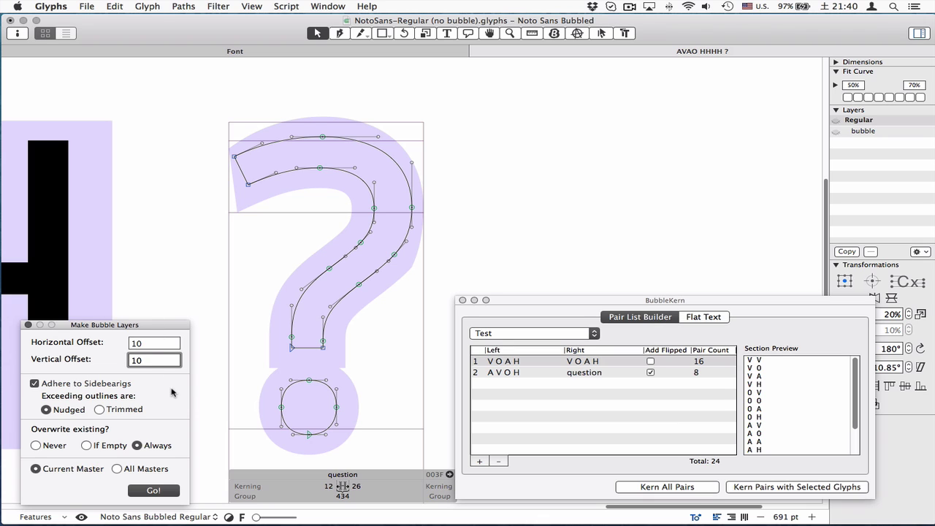
{"action": "left_click", "coordinate": [50, 384]}
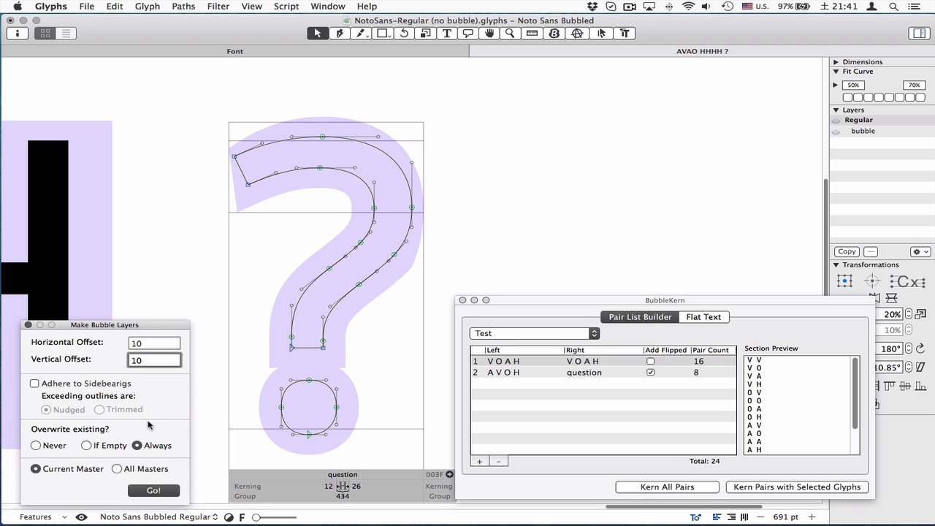
{"action": "left_click", "coordinate": [153, 490]}
Re-enable Adhere to Sidebearings with Trimmed outlines and regenerate the 10-unit bubble
{"action": "scroll", "coordinate": [243, 244], "scroll_direction": "up", "scroll_amount": 2}
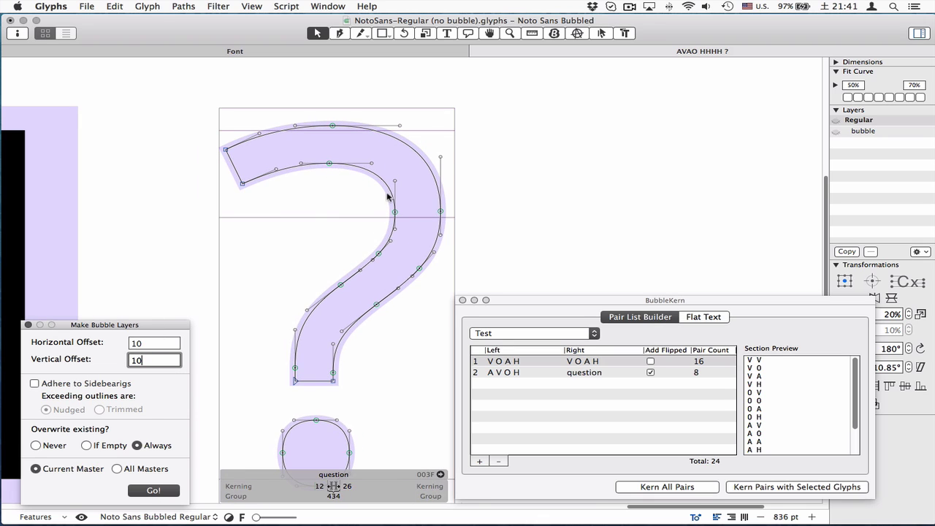
{"action": "scroll", "coordinate": [388, 198], "scroll_direction": "up", "scroll_amount": 2}
{"action": "left_click", "coordinate": [61, 385]}
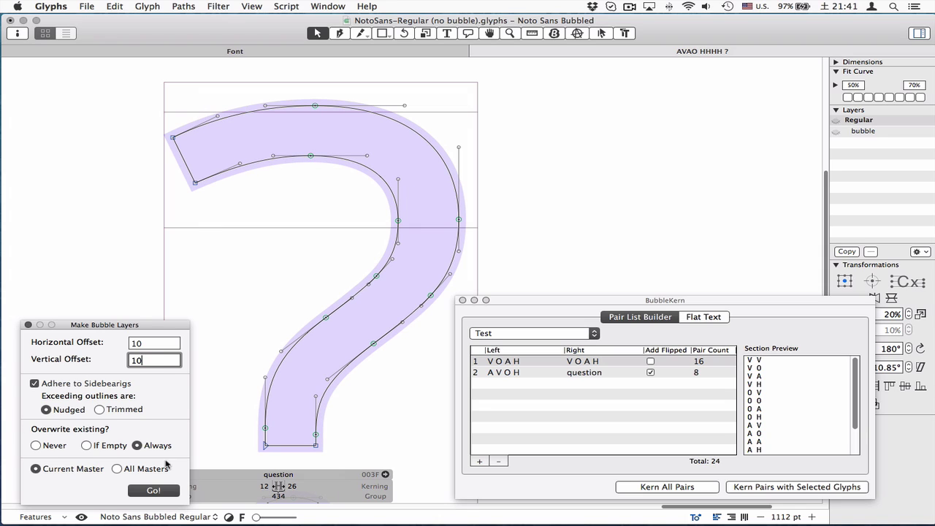
{"action": "left_click", "coordinate": [165, 490]}
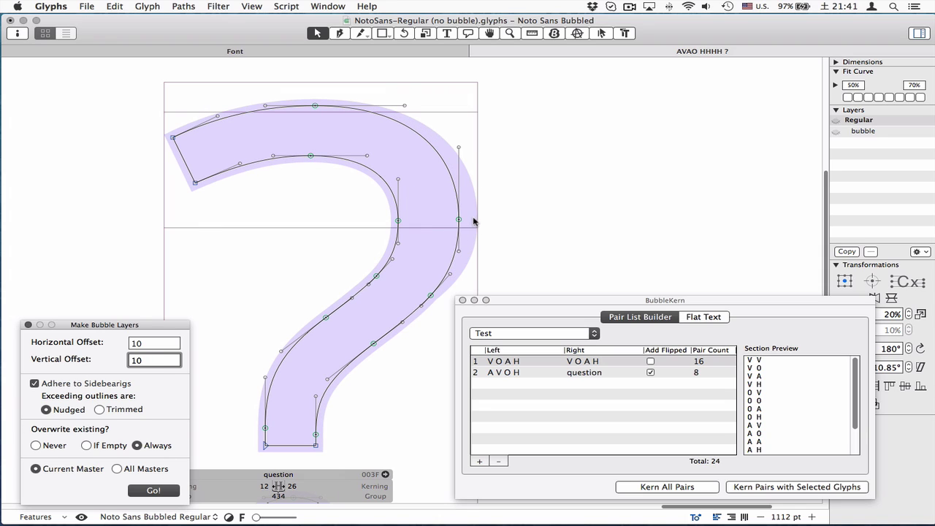
{"action": "left_click", "coordinate": [115, 411]}
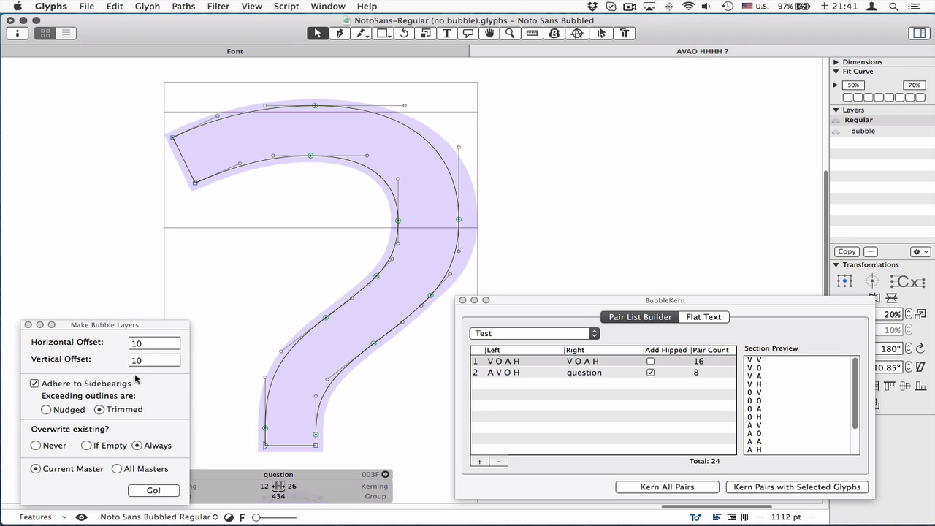
{"action": "left_click", "coordinate": [126, 384]}
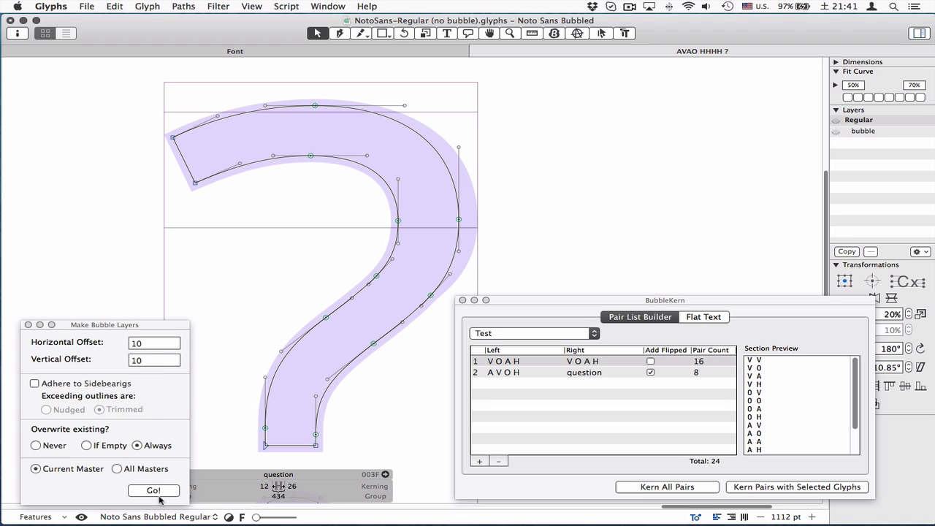
{"action": "left_click", "coordinate": [155, 490]}
{"action": "left_click", "coordinate": [99, 386]}
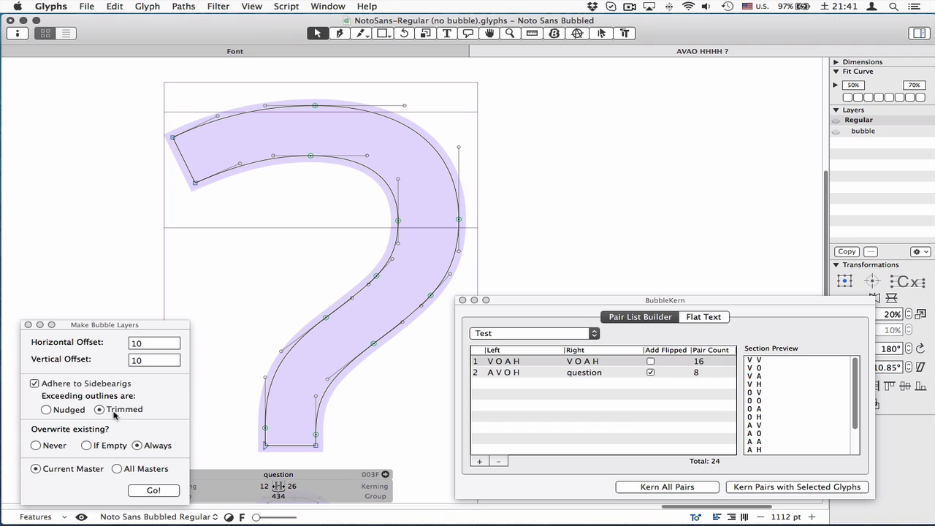
{"action": "left_click", "coordinate": [154, 490]}
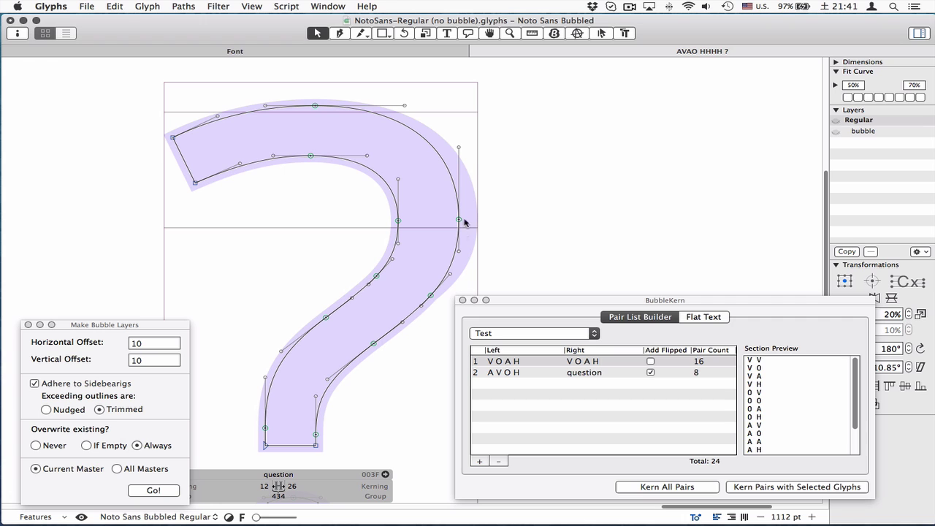
Start a new text line after the question mark containing the letter O
{"action": "scroll", "coordinate": [396, 249], "scroll_direction": "down", "scroll_amount": 5}
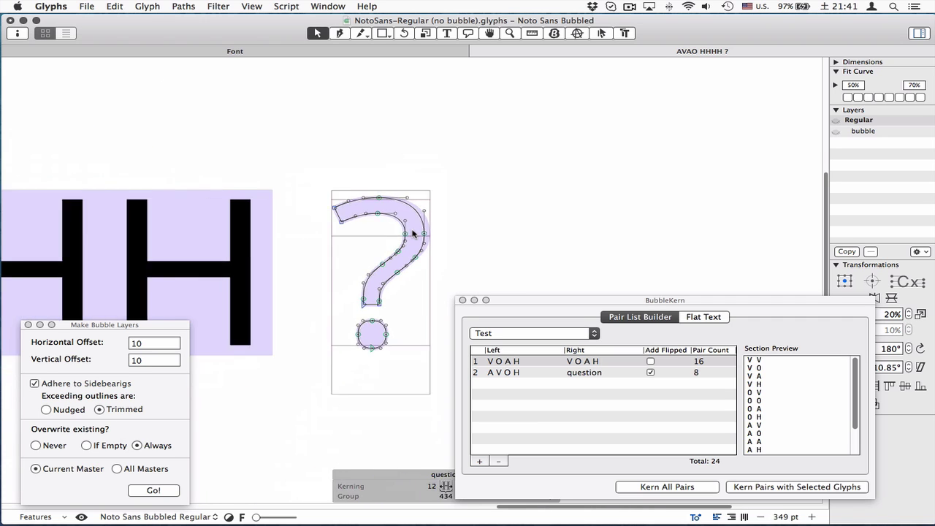
{"action": "scroll", "coordinate": [415, 233], "scroll_direction": "down", "scroll_amount": 5}
{"action": "key", "text": "t"}
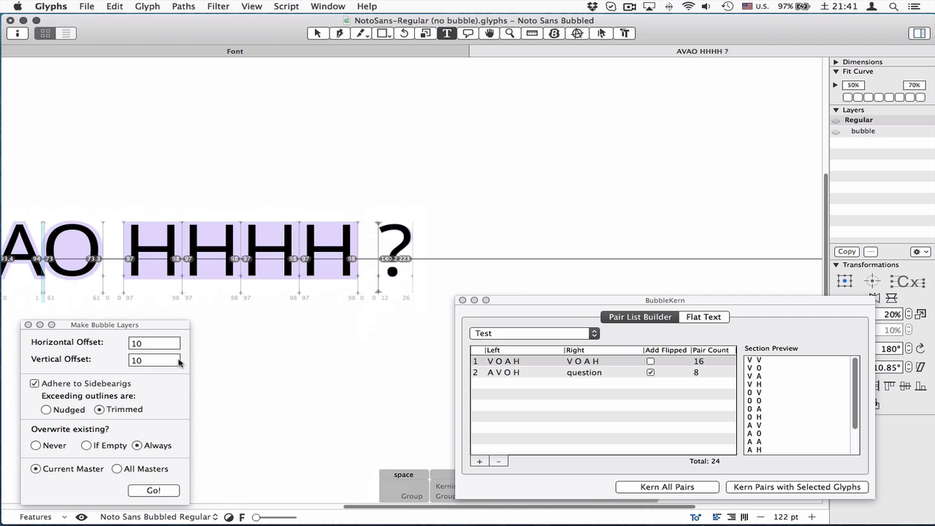
{"action": "key", "text": "Right"}
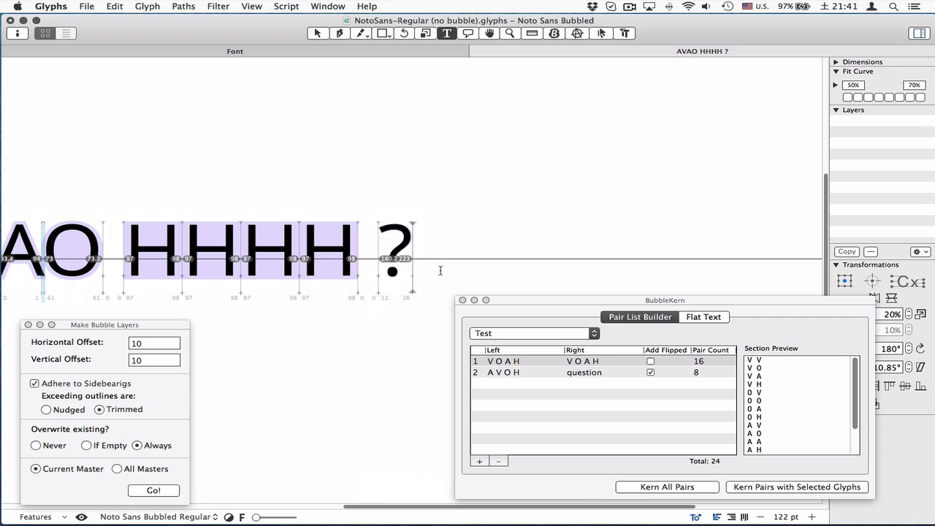
{"action": "key", "text": "Return"}
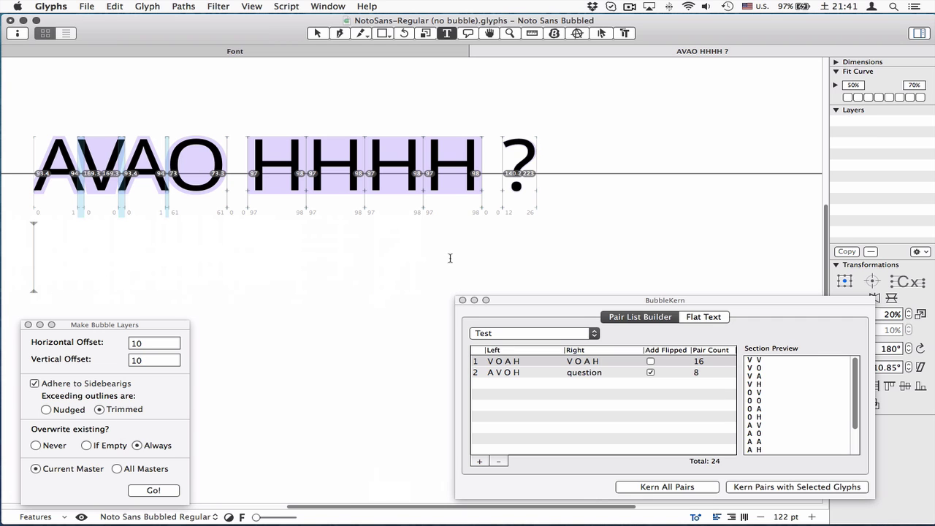
{"action": "type", "text": "O"}
{"action": "key", "text": "Escape"}
{"action": "key", "text": "super+equal"}
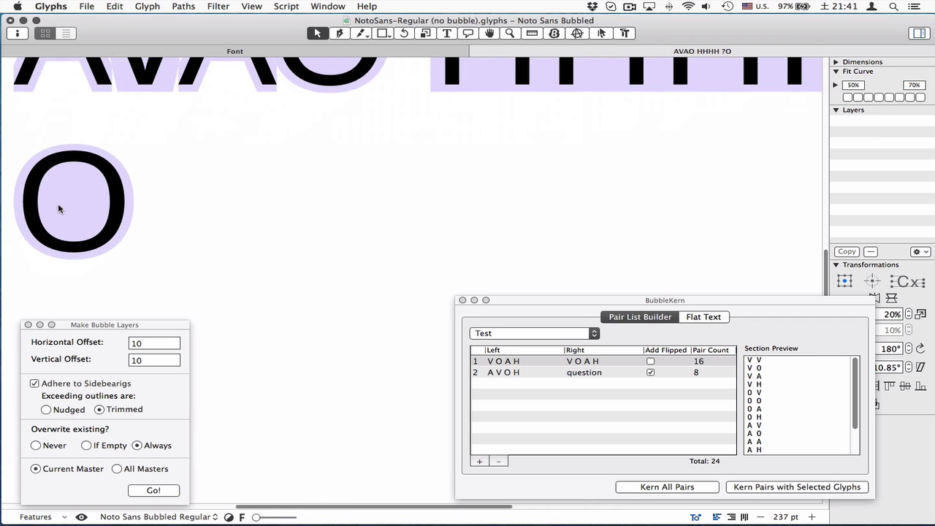
Type Ö after the O and zoom in on both letters
{"action": "key", "text": "t"}
{"action": "key", "text": "alt+u"}
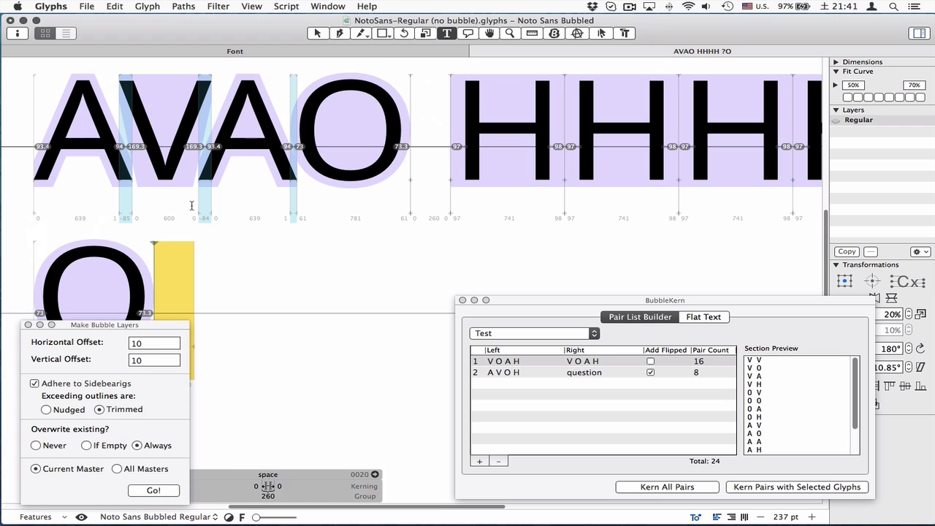
{"action": "type", "text": "O"}
{"action": "key", "text": "Escape"}
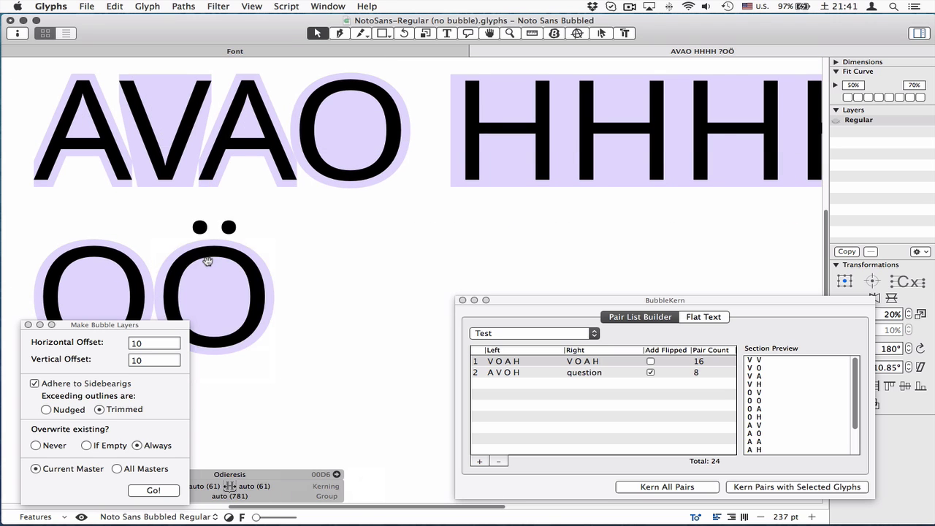
{"action": "key", "text": "super+equal"}
{"action": "scroll", "coordinate": [287, 201], "scroll_direction": "up", "scroll_amount": 2}
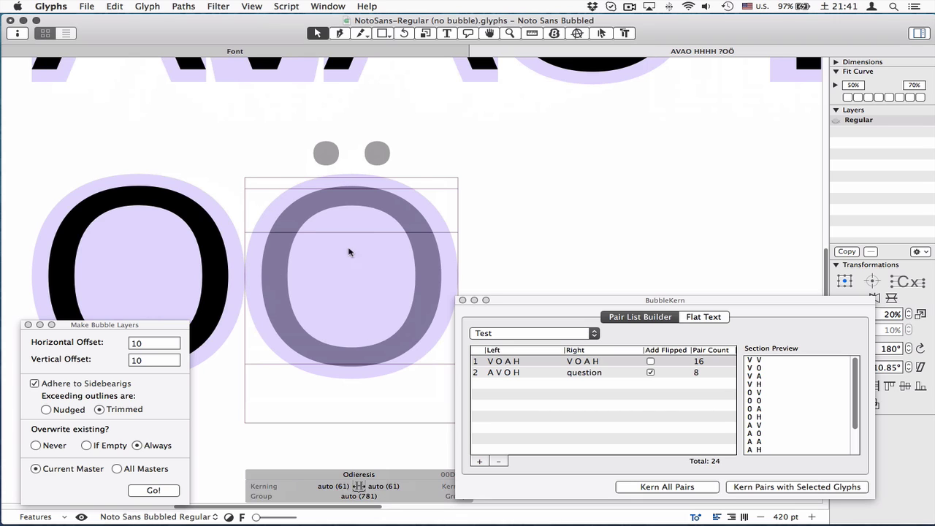
Generate bubbles for the Ö's dieresis with 50-unit horizontal and vertical offsets
{"action": "double_click", "coordinate": [326, 153]}
{"action": "scroll", "coordinate": [310, 208], "scroll_direction": "up", "scroll_amount": 5}
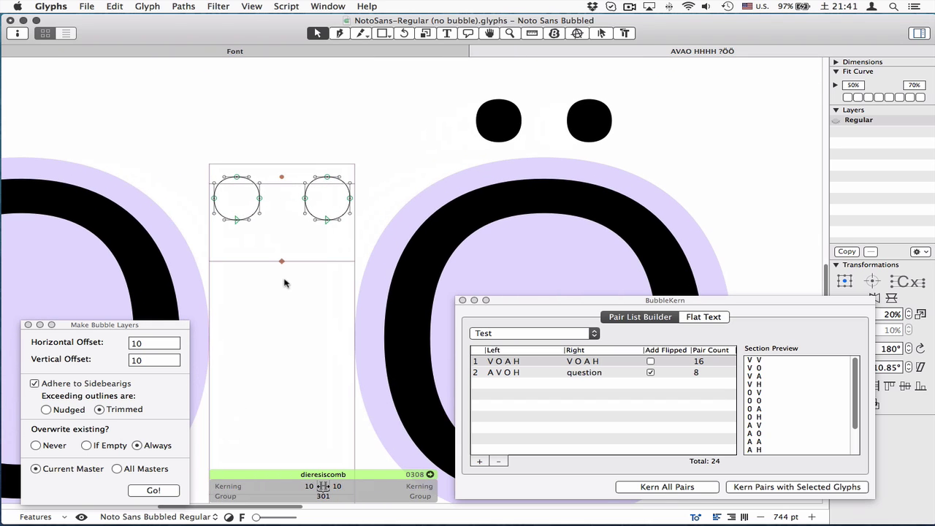
{"action": "scroll", "coordinate": [274, 293], "scroll_direction": "up", "scroll_amount": 2}
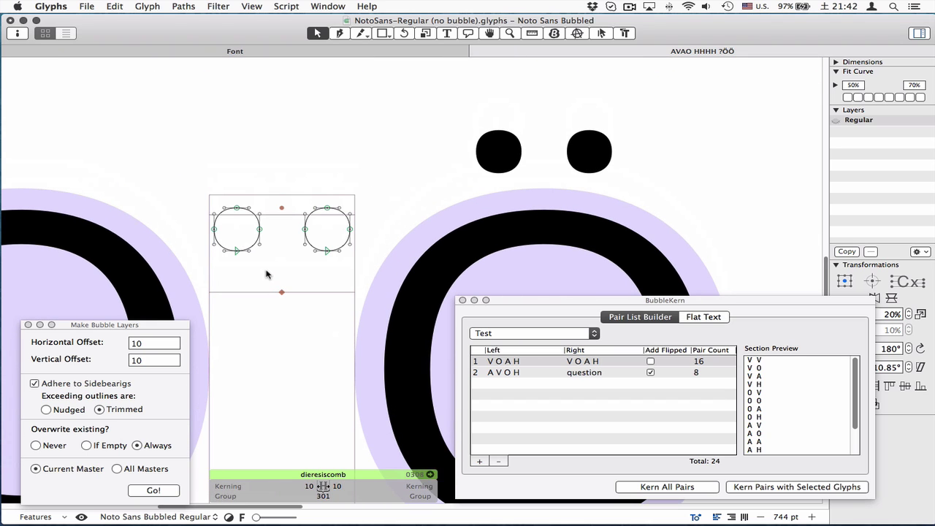
{"action": "left_click", "coordinate": [166, 344]}
{"action": "type", "text": "50"}
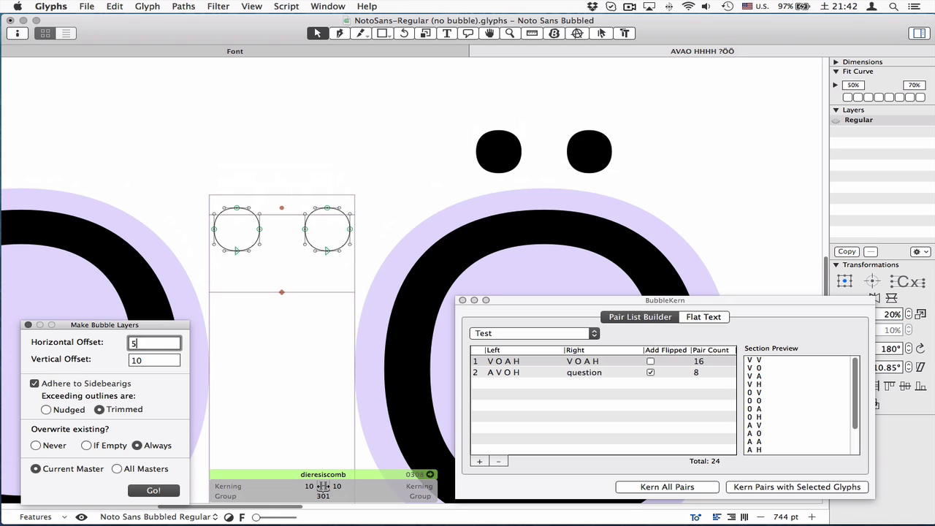
{"action": "key", "text": "Tab"}
{"action": "type", "text": "50"}
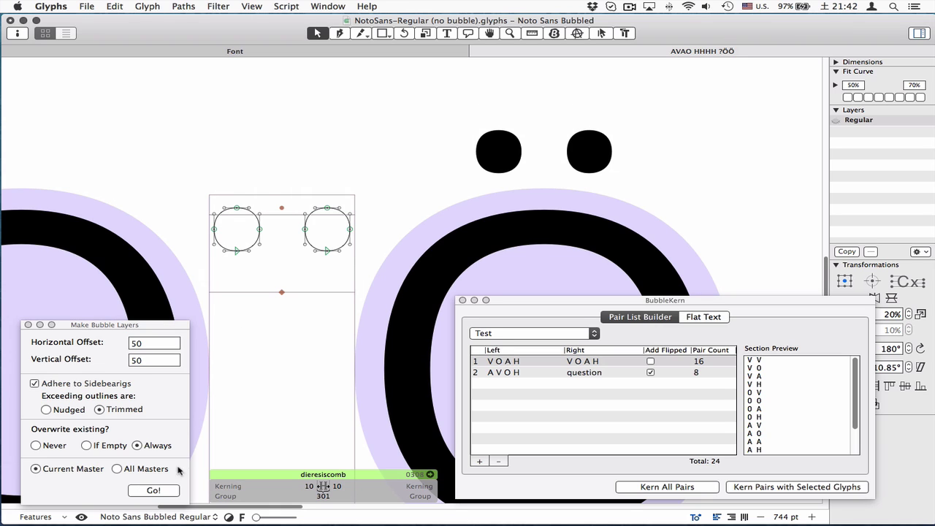
{"action": "left_click", "coordinate": [162, 491]}
Regenerate the dieresis bubbles with Adhere to Sidebearings off so they extend past the sidebearings
{"action": "scroll", "coordinate": [528, 168], "scroll_direction": "right", "scroll_amount": 5}
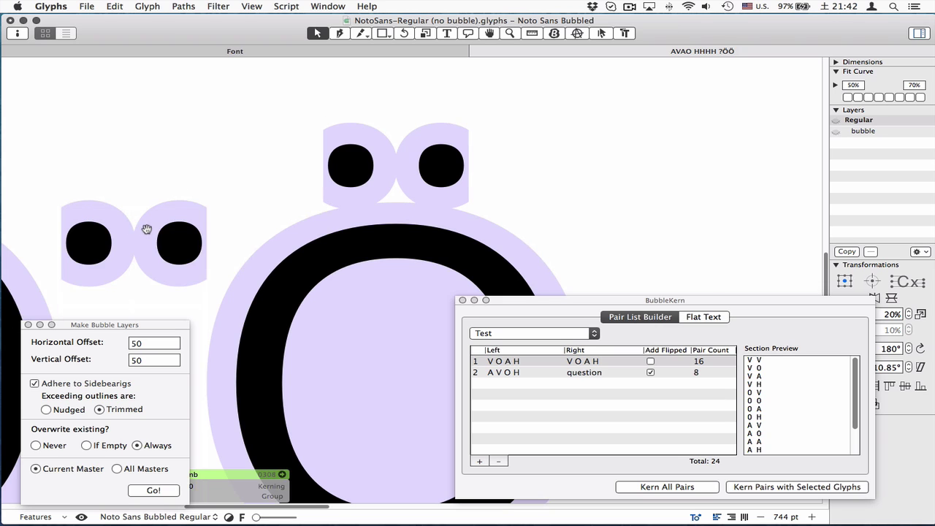
{"action": "scroll", "coordinate": [146, 225], "scroll_direction": "left", "scroll_amount": 4}
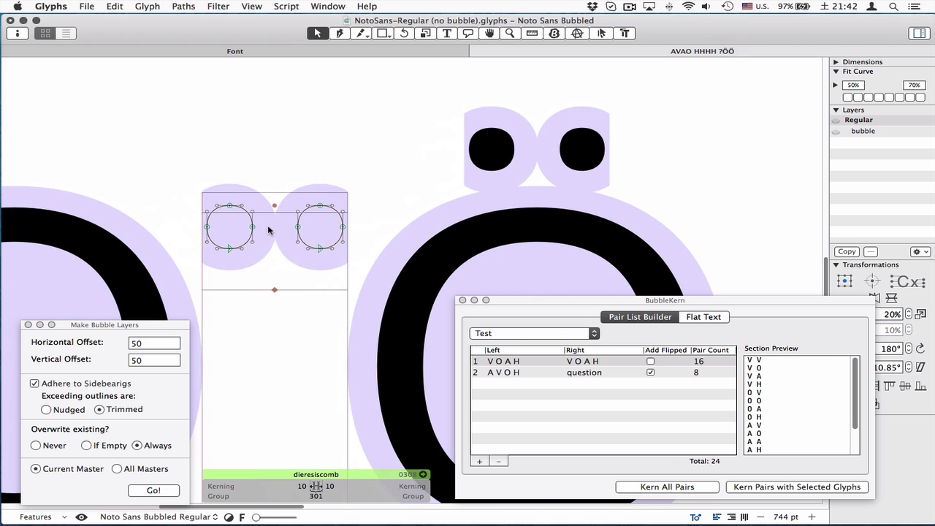
{"action": "left_click", "coordinate": [68, 385]}
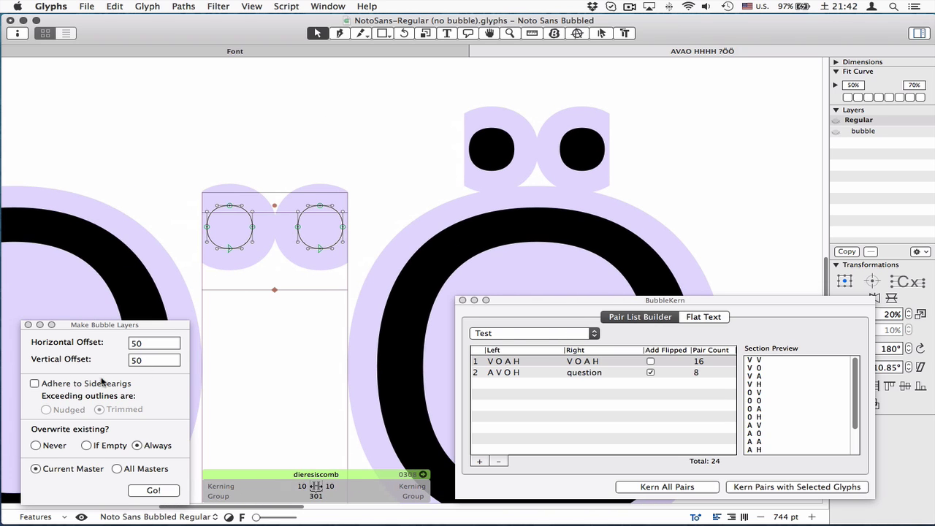
{"action": "left_click", "coordinate": [152, 490]}
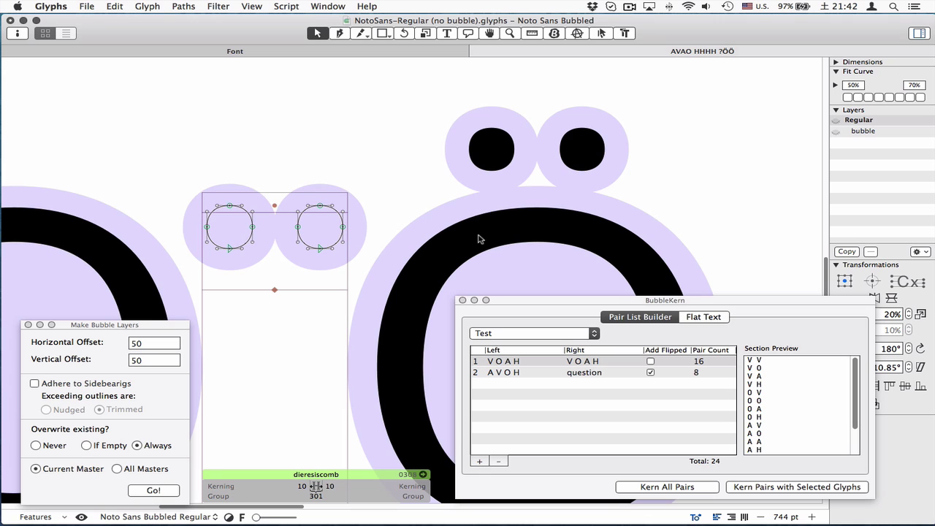
{"action": "scroll", "coordinate": [357, 231], "scroll_direction": "right", "scroll_amount": 5}
{"action": "double_click", "coordinate": [363, 188]}
{"action": "scroll", "coordinate": [359, 192], "scroll_direction": "down", "scroll_amount": 5}
{"action": "scroll", "coordinate": [367, 240], "scroll_direction": "up", "scroll_amount": 5}
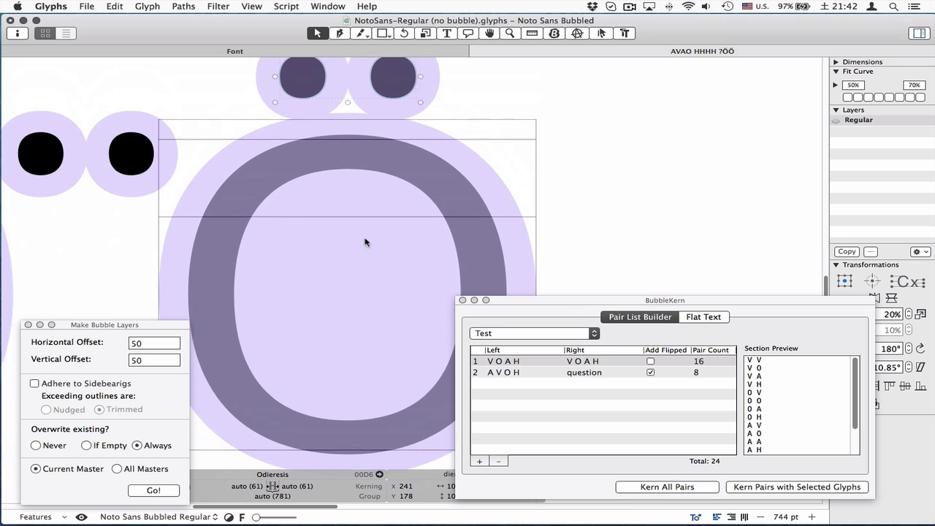
{"action": "scroll", "coordinate": [414, 224], "scroll_direction": "down", "scroll_amount": 3}
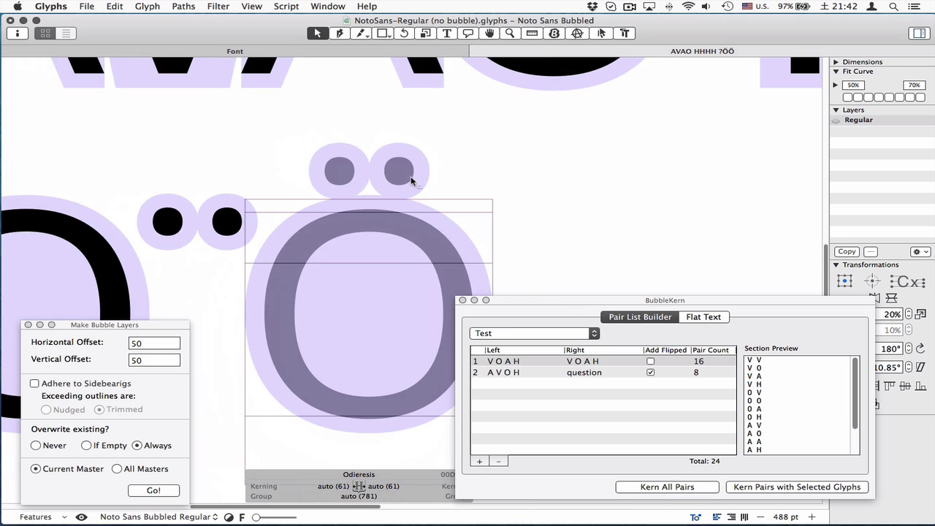
{"action": "left_click_drag", "start_coordinate": [497, 232], "coordinate": [272, 212]}
Insert the Tbar glyph after the Ö using glyph search
{"action": "key", "text": "t"}
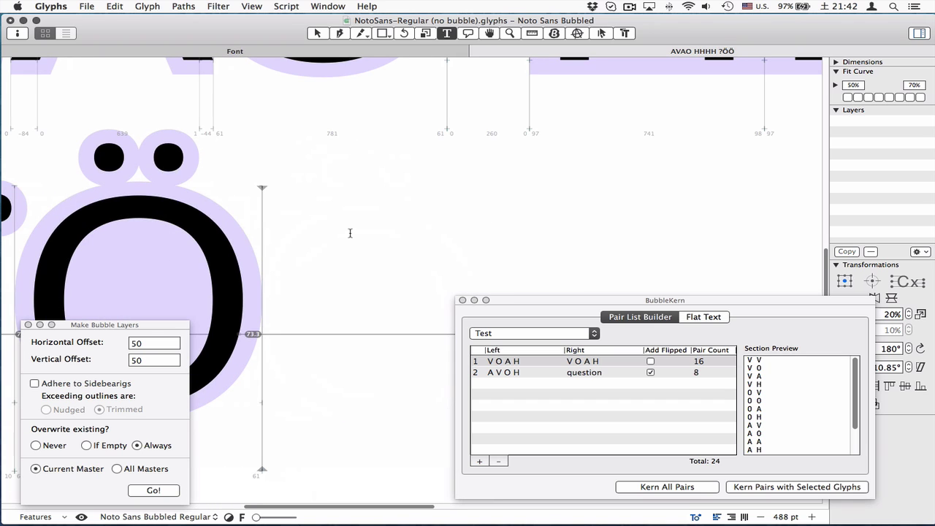
{"action": "key", "text": "super+f"}
{"action": "type", "text": "Tbaa"}
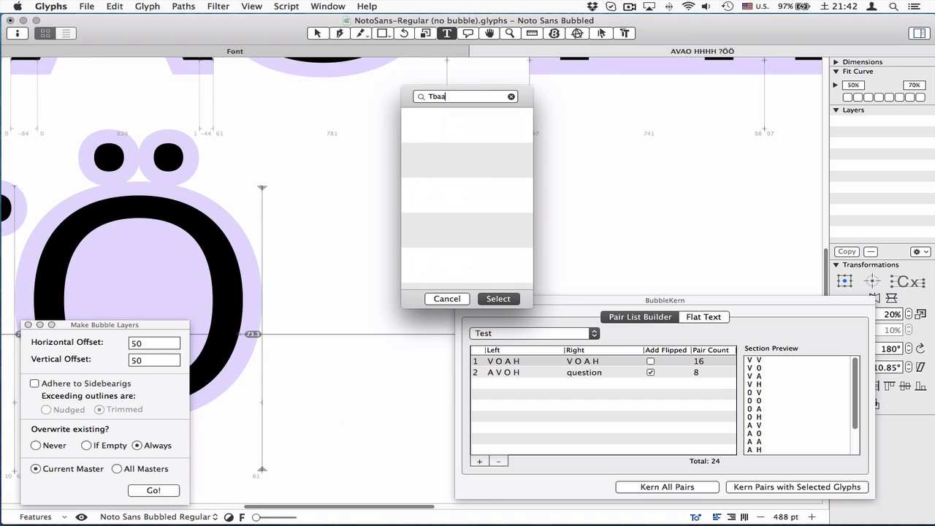
{"action": "key", "text": "BackSpace"}
{"action": "key", "text": "Return"}
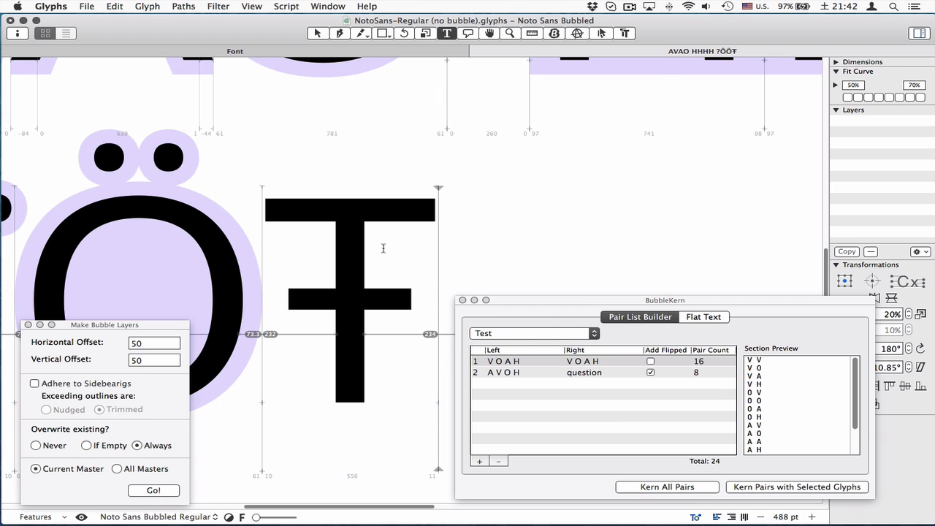
{"action": "key", "text": "Escape"}
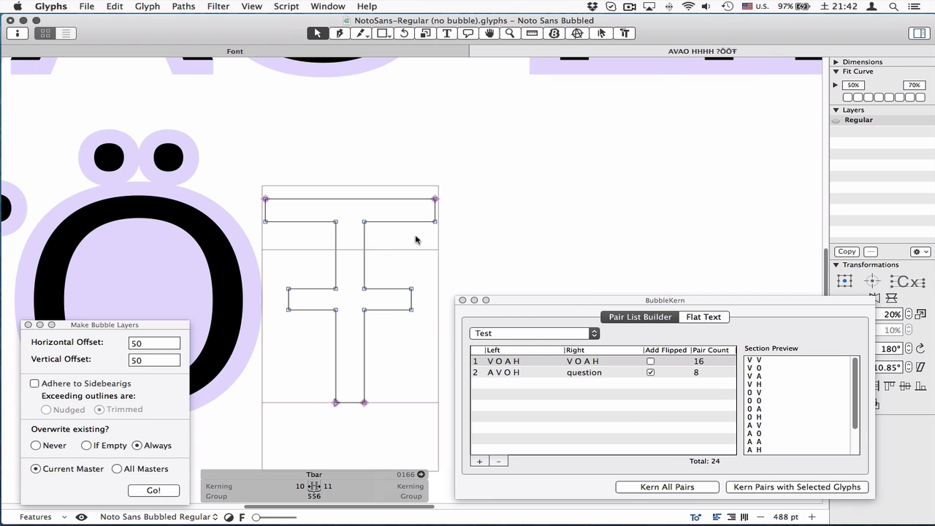
Select Tbar's crossbar and stem to bring up its base T glyph
{"action": "key", "text": "super+f"}
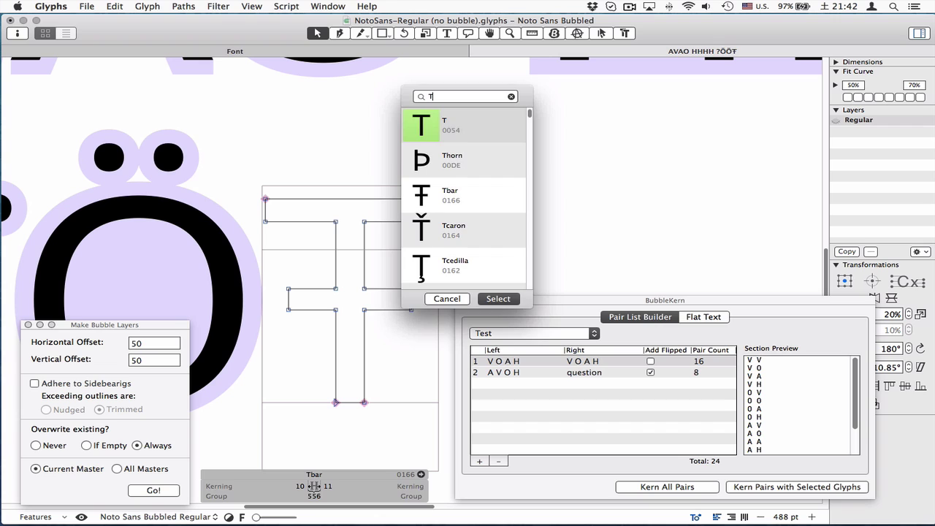
{"action": "key", "text": "Escape"}
{"action": "left_click_drag", "start_coordinate": [482, 245], "coordinate": [253, 169]}
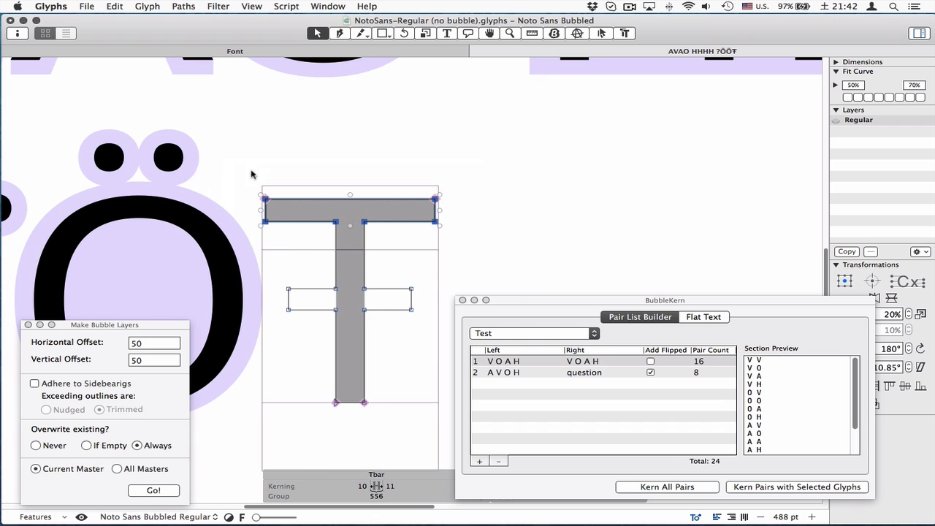
{"action": "left_click_drag", "start_coordinate": [377, 241], "coordinate": [333, 469]}
{"action": "key", "text": "Delete"}
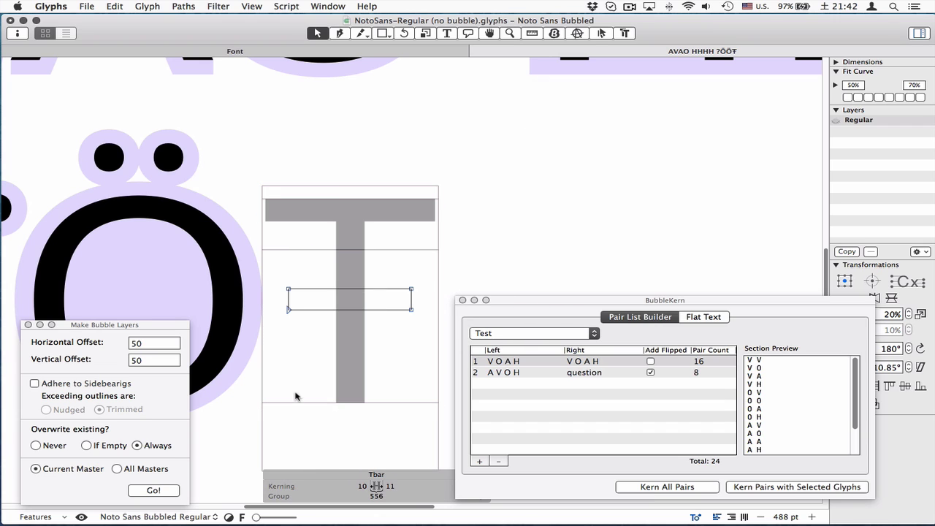
Generate bubble layers for the base T with Adhere to Sidebearings on
{"action": "double_click", "coordinate": [355, 269]}
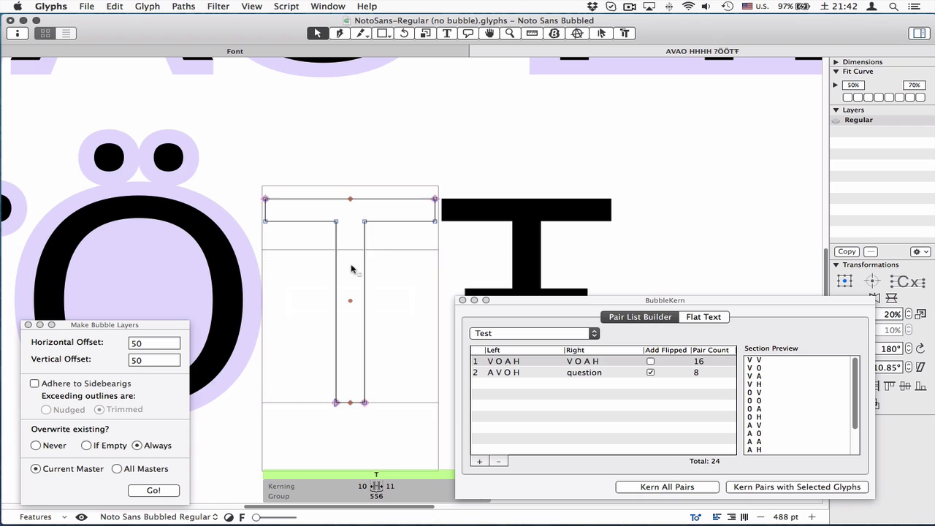
{"action": "left_click_drag", "start_coordinate": [429, 242], "coordinate": [344, 209]}
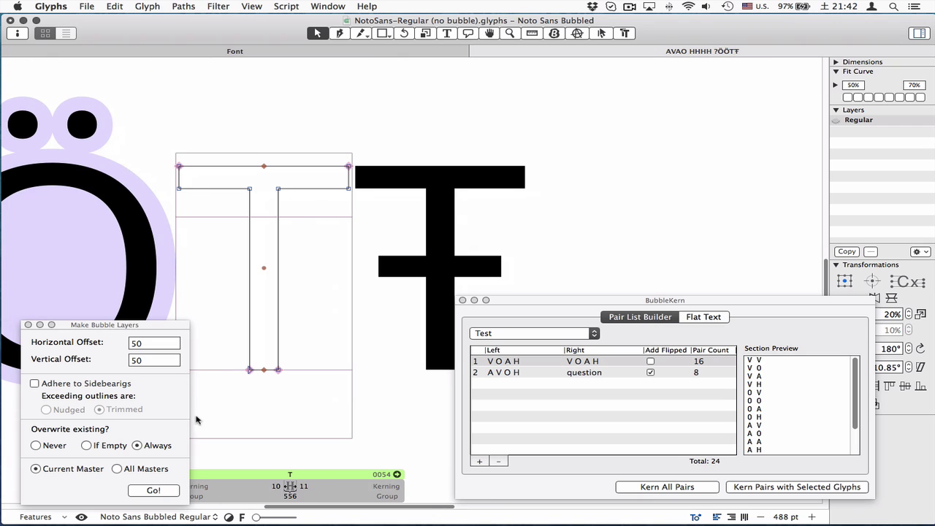
{"action": "left_click", "coordinate": [80, 384]}
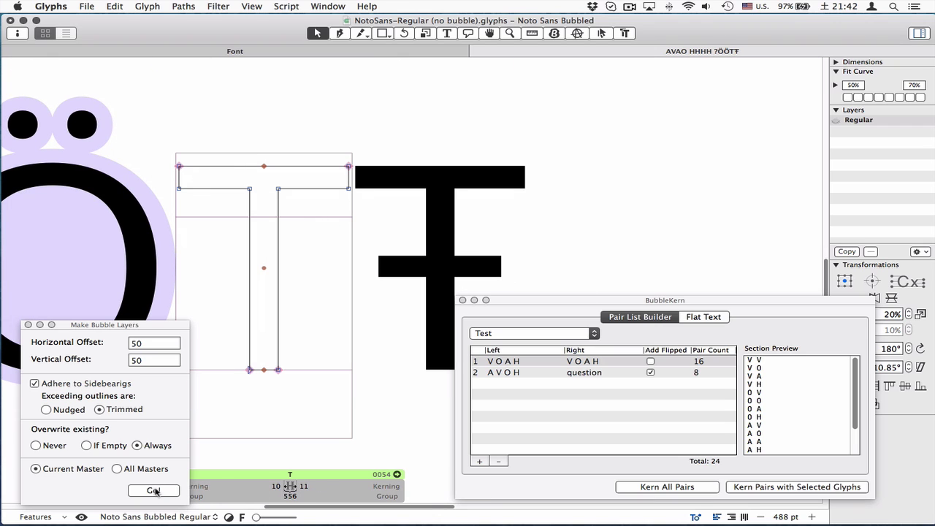
{"action": "left_click", "coordinate": [153, 490]}
Generate a bubble layer around Tbar's crossbar
{"action": "double_click", "coordinate": [494, 219]}
{"action": "left_click_drag", "start_coordinate": [497, 225], "coordinate": [204, 302]}
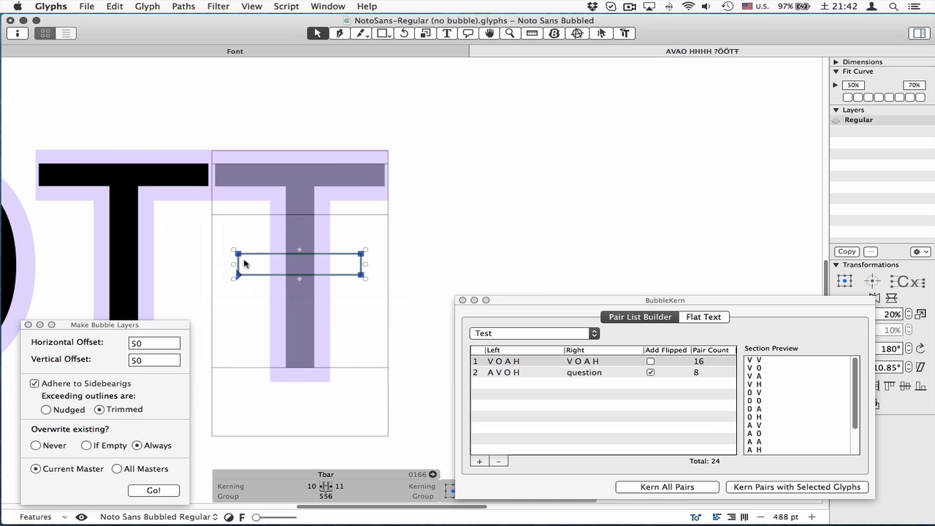
{"action": "left_click", "coordinate": [287, 214]}
{"action": "scroll", "coordinate": [287, 214], "scroll_direction": "up", "scroll_amount": 2}
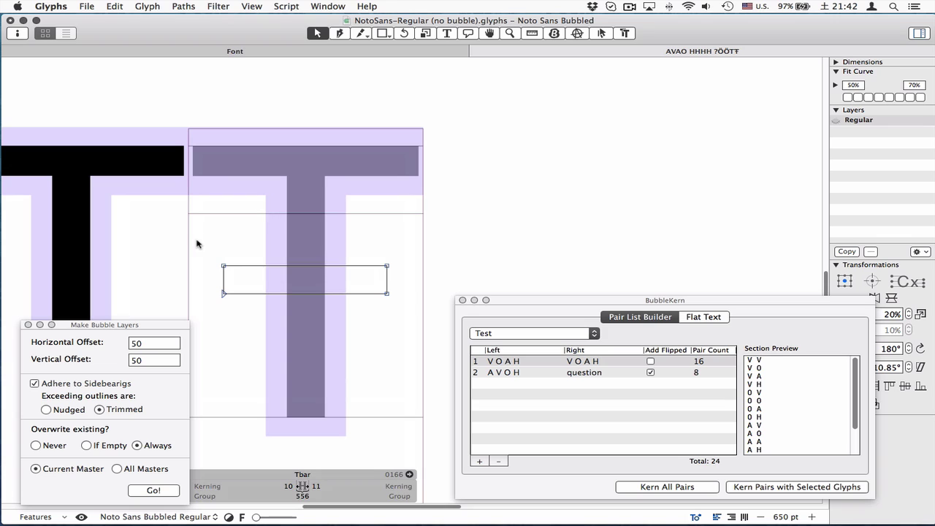
{"action": "left_click", "coordinate": [154, 490]}
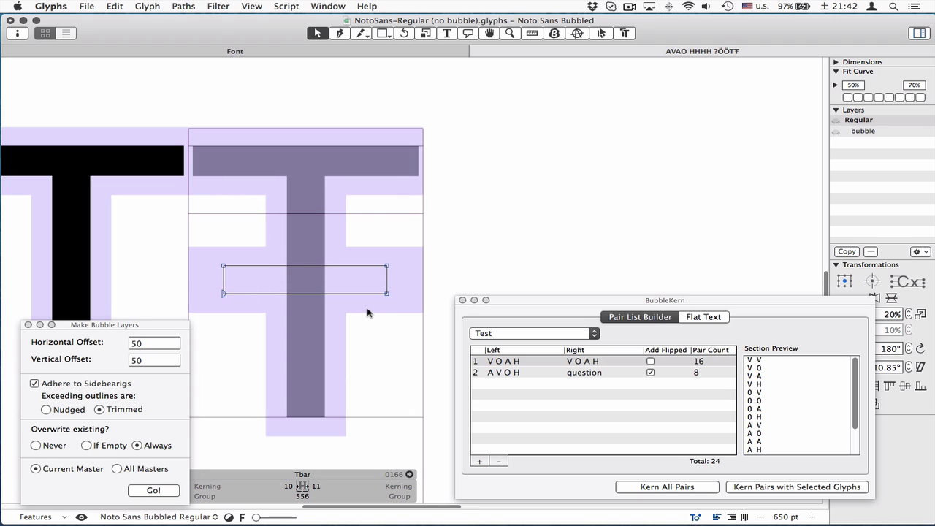
Regenerate Tbar's bubble with horizontal offset 30 and Adhere to Sidebearings off
{"action": "left_click", "coordinate": [66, 388]}
{"action": "left_click", "coordinate": [169, 342]}
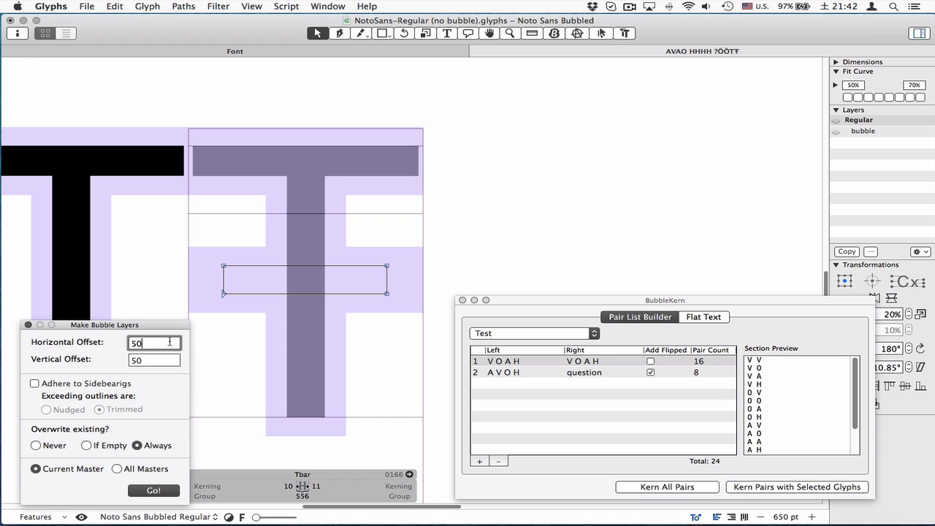
{"action": "key", "text": "super+a"}
{"action": "type", "text": "30"}
{"action": "left_click", "coordinate": [161, 491]}
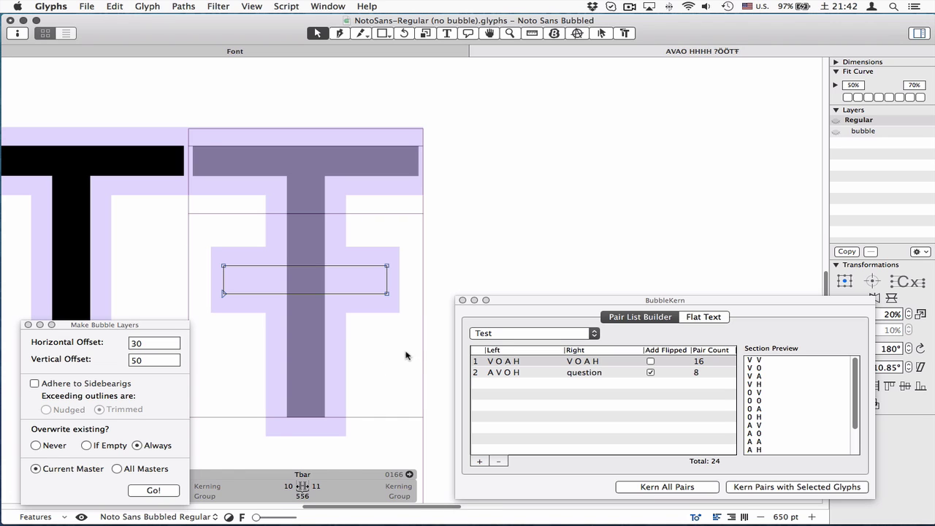
{"action": "scroll", "coordinate": [409, 348], "scroll_direction": "down", "scroll_amount": 3}
{"action": "scroll", "coordinate": [382, 354], "scroll_direction": "up", "scroll_amount": 3}
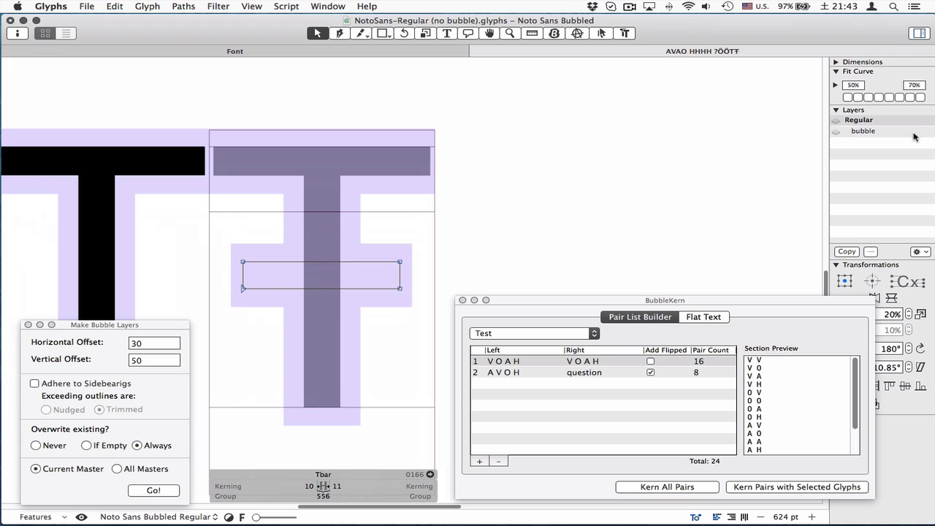
{"action": "left_click", "coordinate": [856, 133]}
{"action": "left_click_drag", "start_coordinate": [480, 191], "coordinate": [178, 348]}
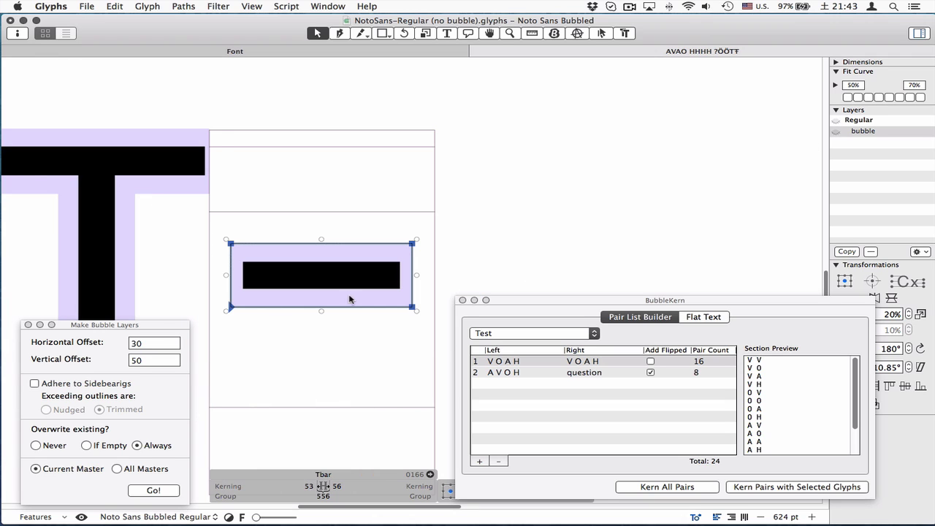
{"action": "left_click", "coordinate": [861, 131]}
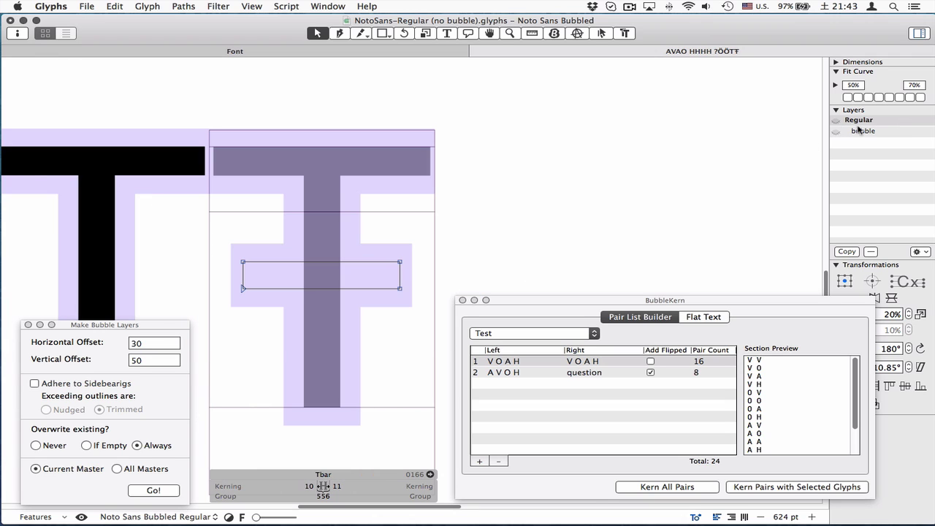
{"action": "scroll", "coordinate": [357, 198], "scroll_direction": "down", "scroll_amount": 3}
{"action": "scroll", "coordinate": [373, 197], "scroll_direction": "down", "scroll_amount": 2}
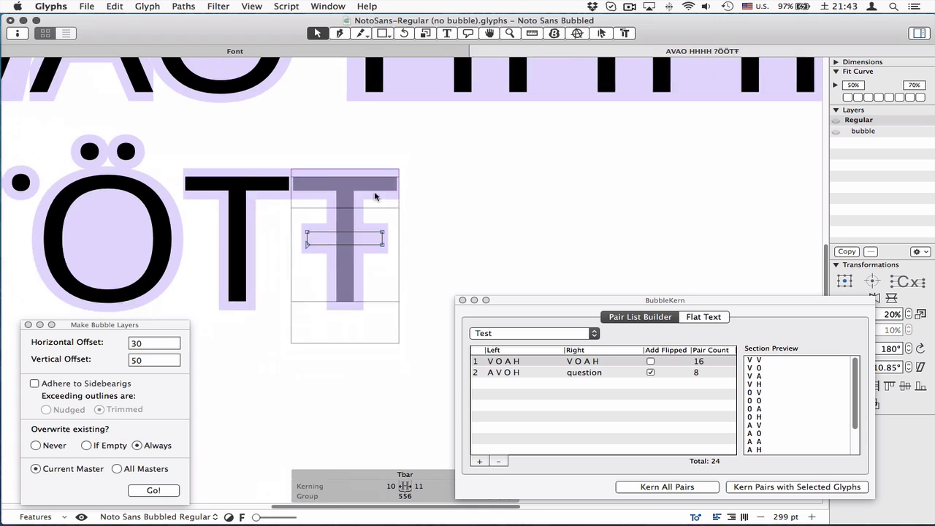
{"action": "key", "text": "space"}
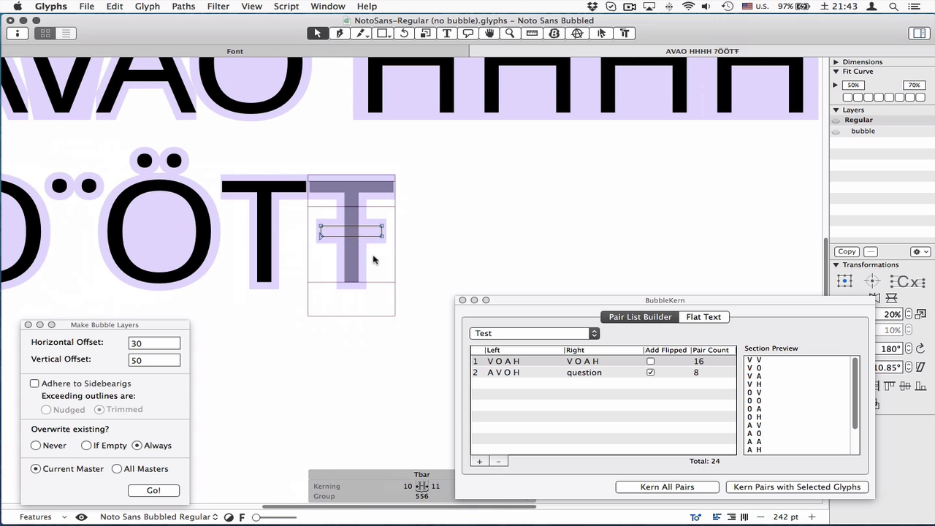
{"action": "scroll", "coordinate": [376, 263], "scroll_direction": "down", "scroll_amount": 2}
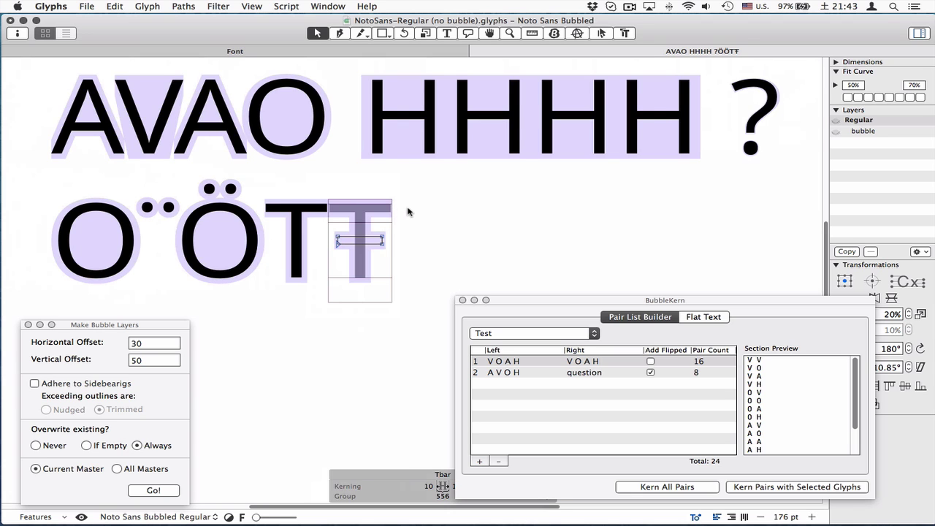
Nudge the last H's right-edge nodes left and kern all pairs in the BubbleKern list
{"action": "scroll", "coordinate": [406, 206], "scroll_direction": "up", "scroll_amount": 1}
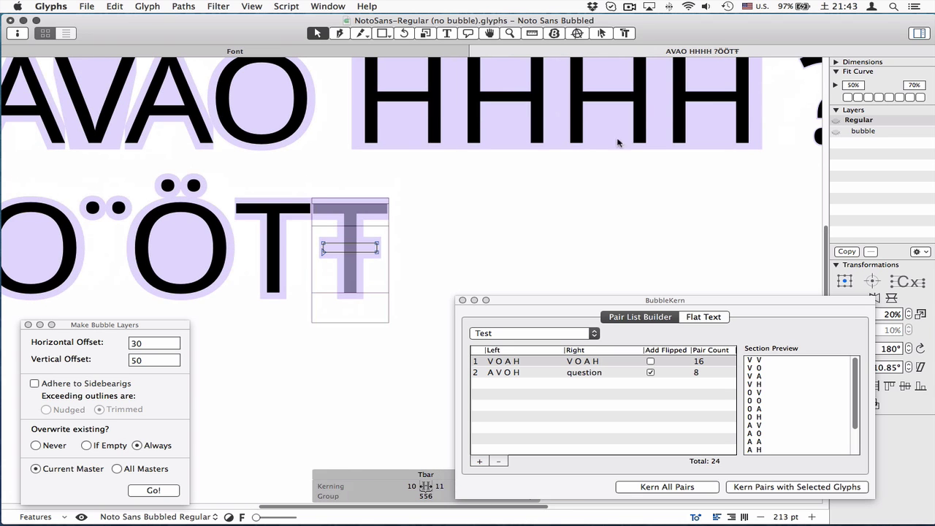
{"action": "key", "text": "t"}
{"action": "scroll", "coordinate": [723, 141], "scroll_direction": "up", "scroll_amount": 2}
{"action": "double_click", "coordinate": [728, 138]}
{"action": "scroll", "coordinate": [463, 141], "scroll_direction": "up", "scroll_amount": 1}
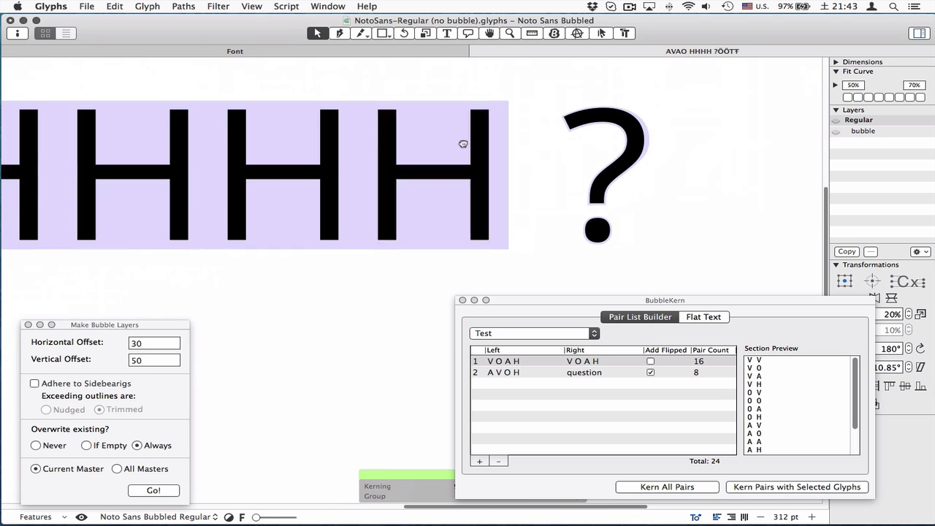
{"action": "mouse_move", "coordinate": [542, 86]}
{"action": "left_mouse_down"}
{"action": "mouse_move", "coordinate": [490, 248]}
{"action": "mouse_move", "coordinate": [471, 277]}
{"action": "left_mouse_up"}
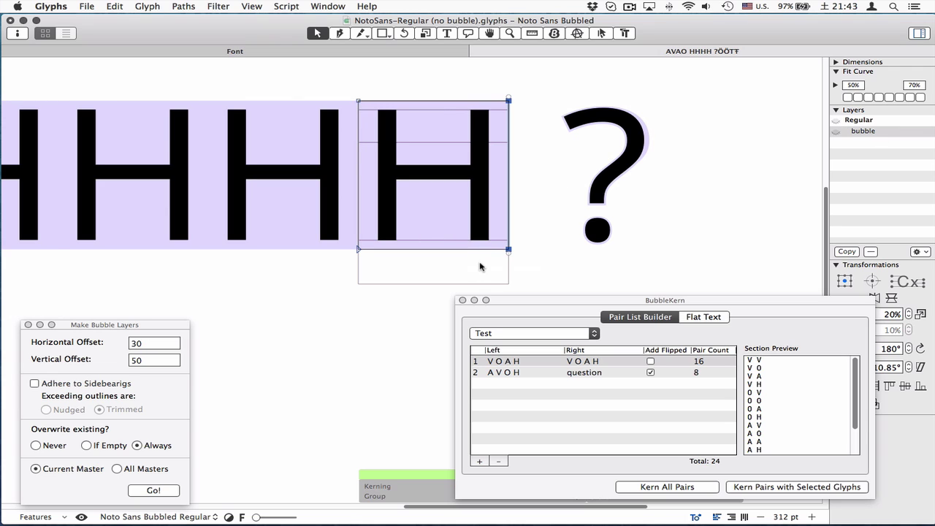
{"action": "key", "text": "shift+Left"}
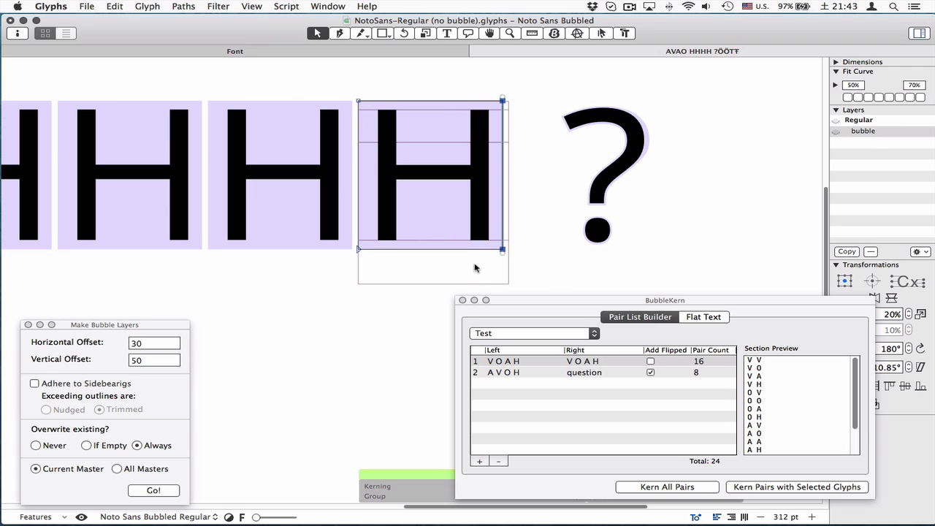
{"action": "left_click", "coordinate": [404, 252]}
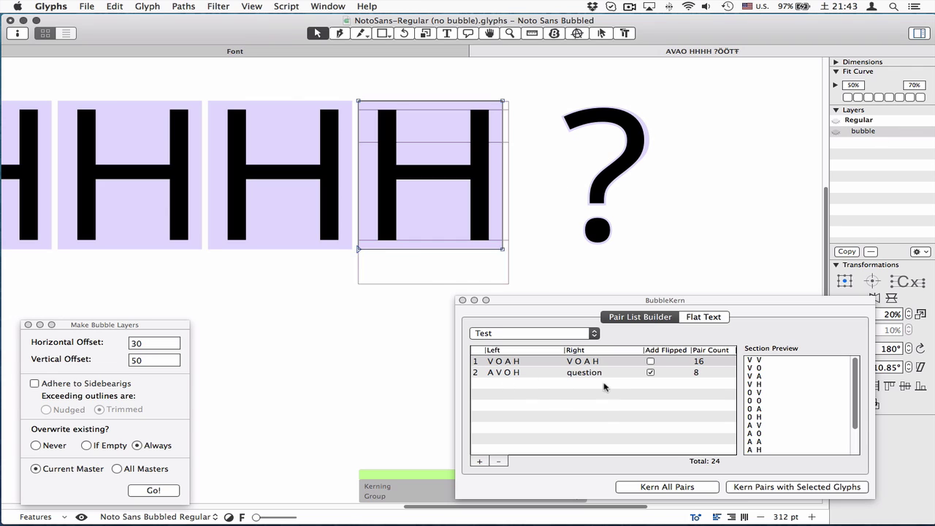
{"action": "left_click", "coordinate": [663, 484]}
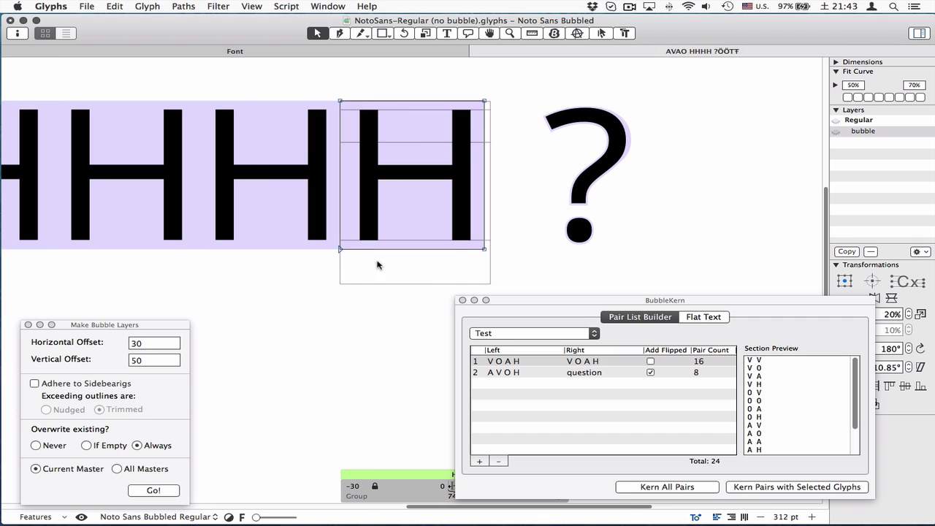
Move the last H's right-edge nodes right until its right sidebearing reads 0
{"action": "left_click_drag", "start_coordinate": [521, 88], "coordinate": [421, 306]}
{"action": "scroll", "coordinate": [426, 175], "scroll_direction": "up", "scroll_amount": 3}
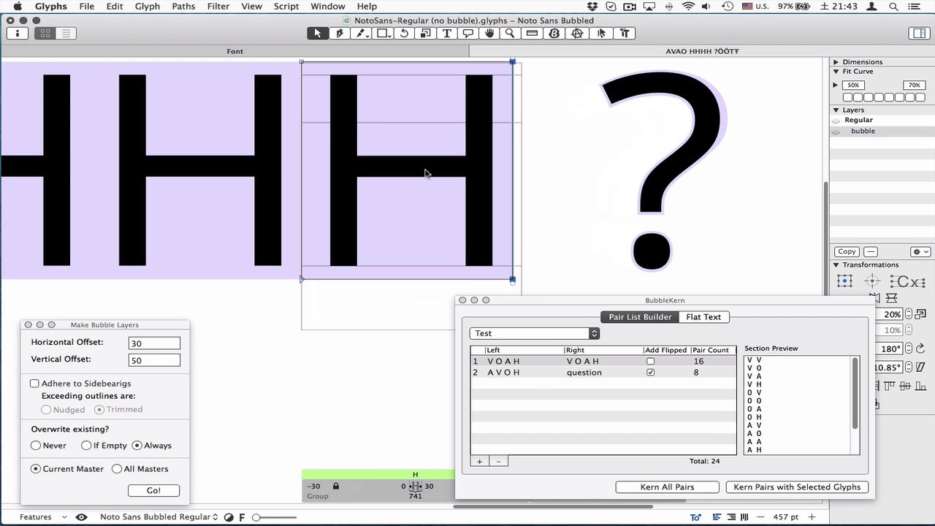
{"action": "key", "text": "shift+Right"}
{"action": "key", "text": "shift+Right"}
{"action": "key", "text": "shift+Right"}
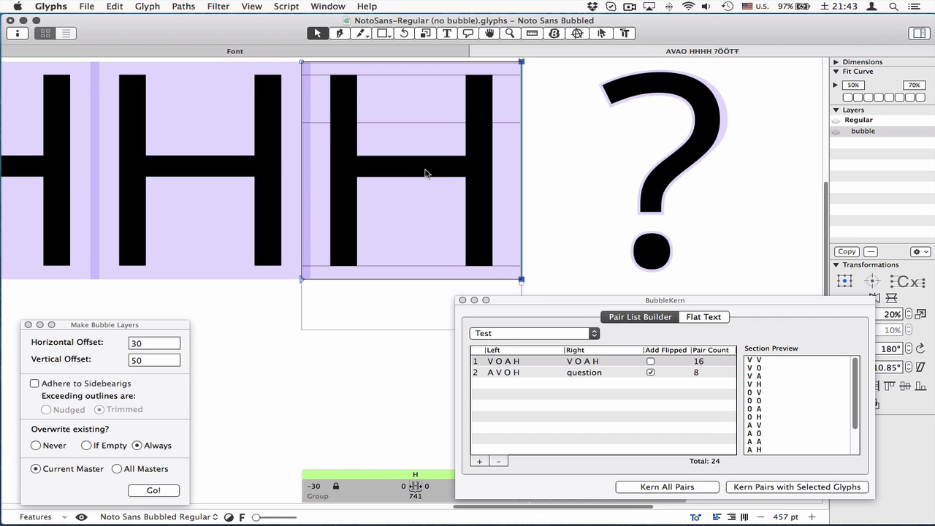
{"action": "key", "text": "t"}
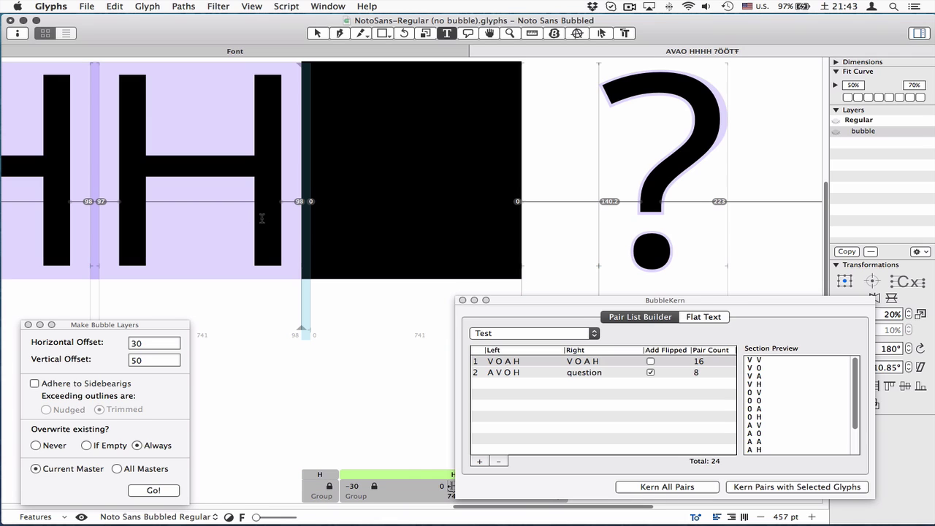
{"action": "key", "text": "Escape"}
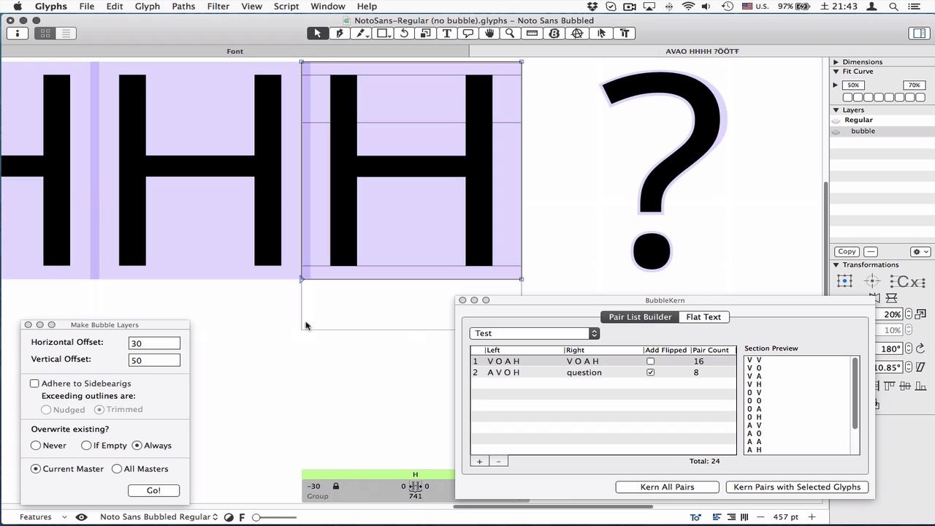
Set the H bubble layer's left sidebearing to 0
{"action": "left_click", "coordinate": [324, 486]}
{"action": "type", "text": "0"}
{"action": "key", "text": "Return"}
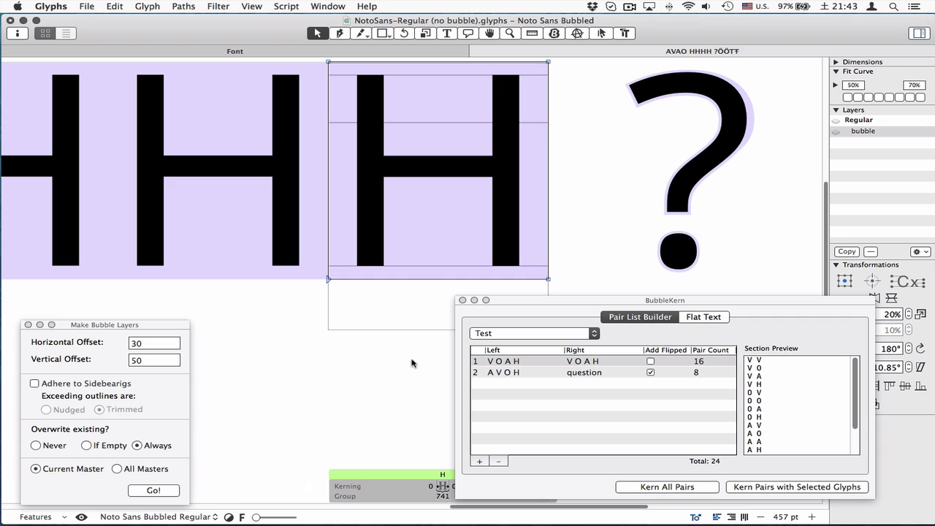
Zoom out and pan so the full AVAO HHHH ? and OÖTŦ text is visible
{"action": "scroll", "coordinate": [398, 330], "scroll_direction": "down", "scroll_amount": 5}
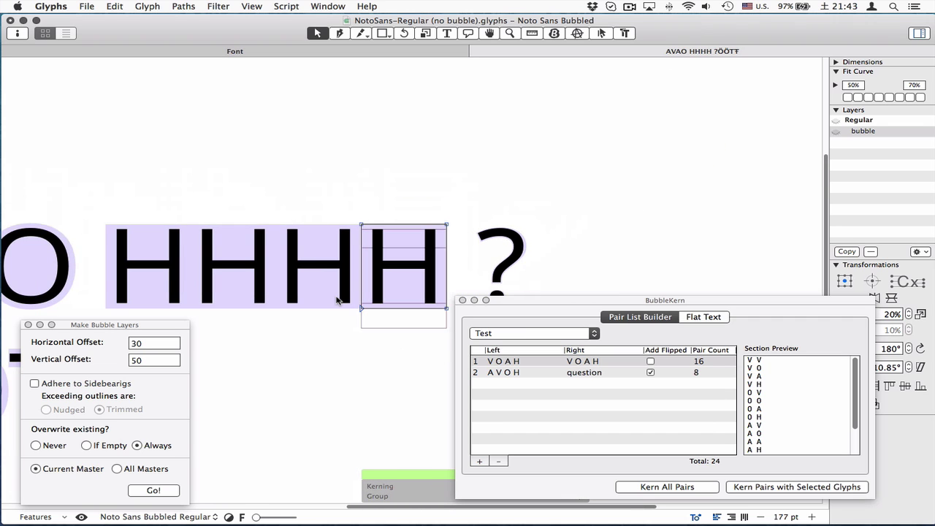
{"action": "scroll", "coordinate": [339, 298], "scroll_direction": "up", "scroll_amount": 2}
{"action": "scroll", "coordinate": [476, 248], "scroll_direction": "down", "scroll_amount": 2}
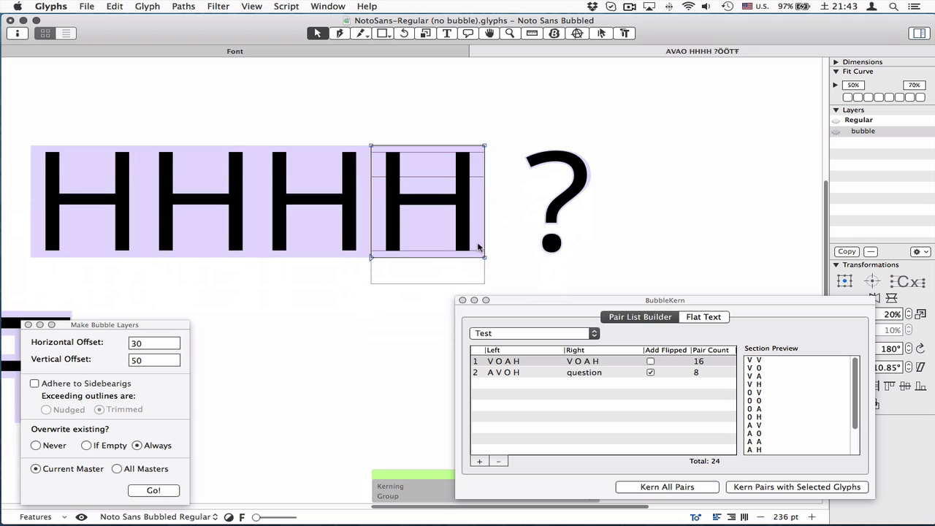
{"action": "key", "text": "space"}
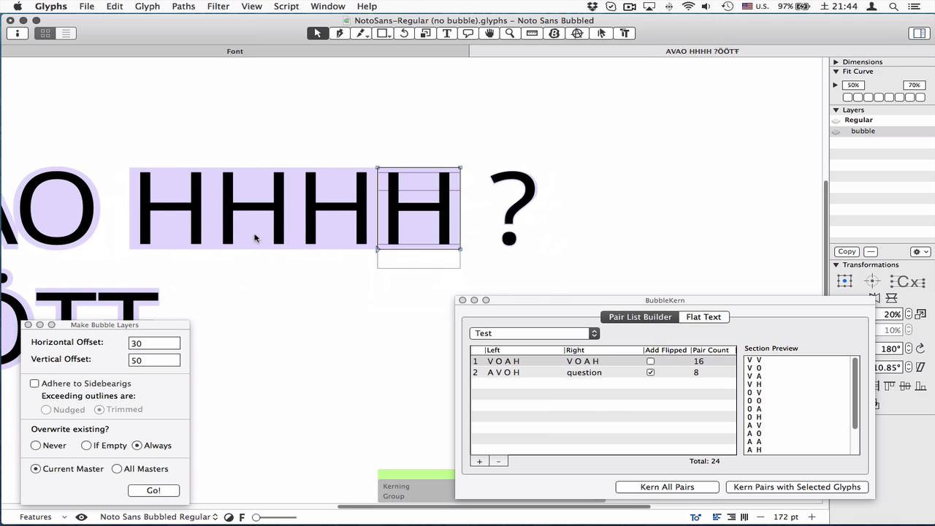
{"action": "key", "text": "space"}
{"action": "left_click_drag", "start_coordinate": [254, 236], "coordinate": [441, 172]}
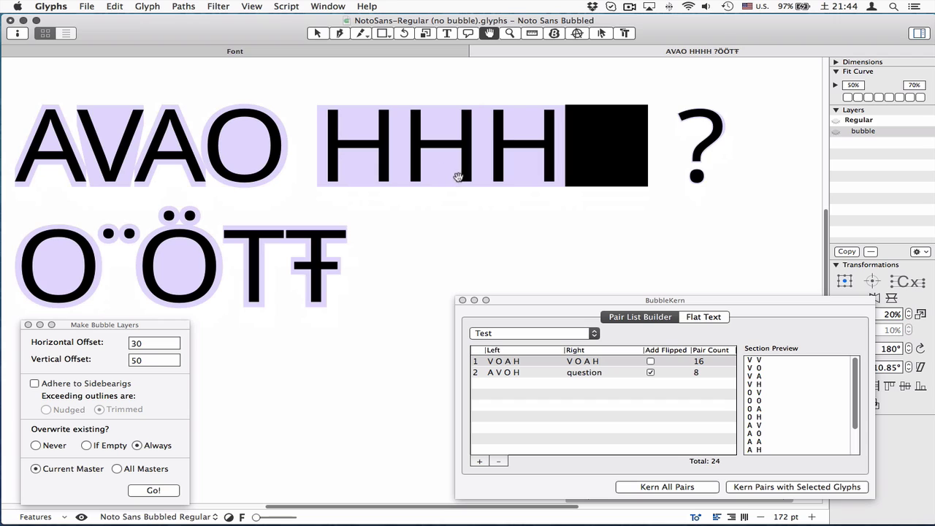